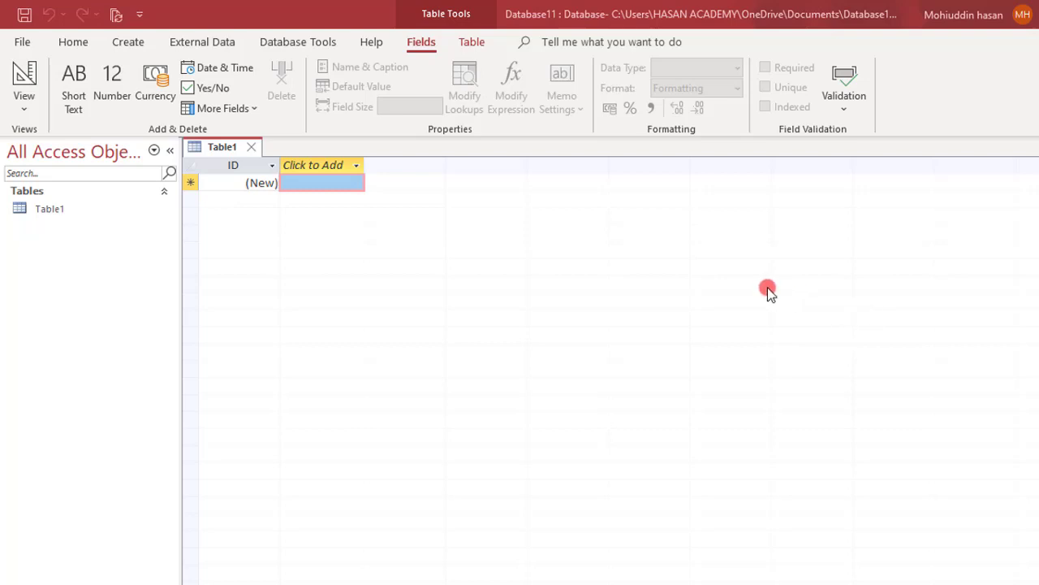
Bring up Table1's context menu, look over its options, then dismiss it
right_click(48, 207)
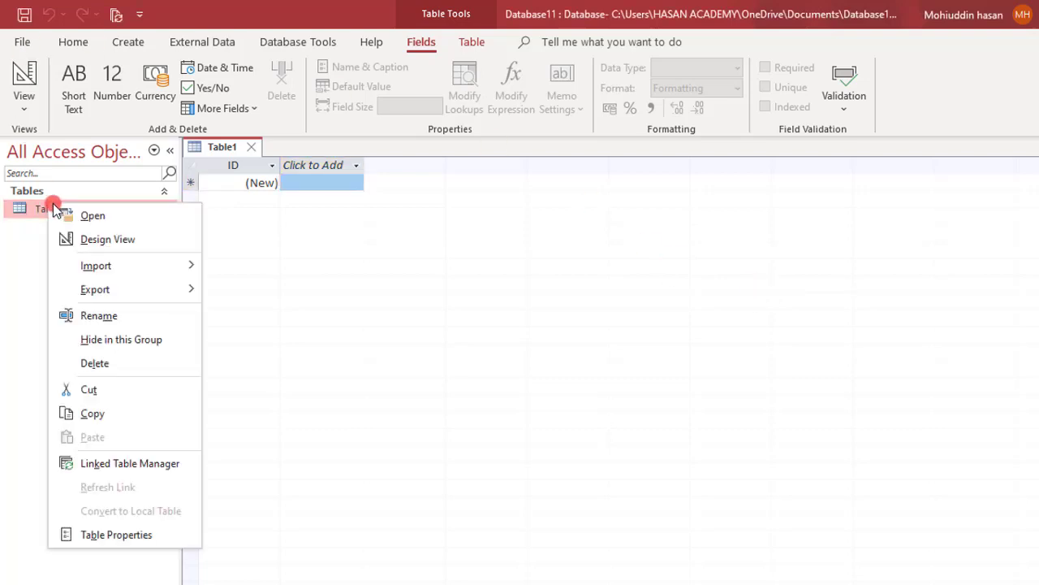
mouse_move(122, 265)
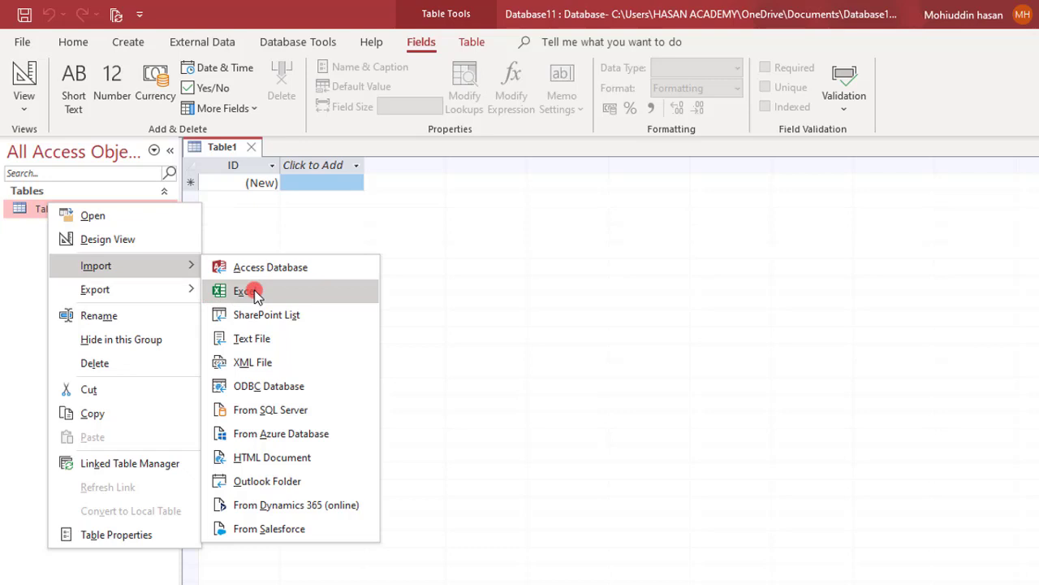
mouse_move(163, 291)
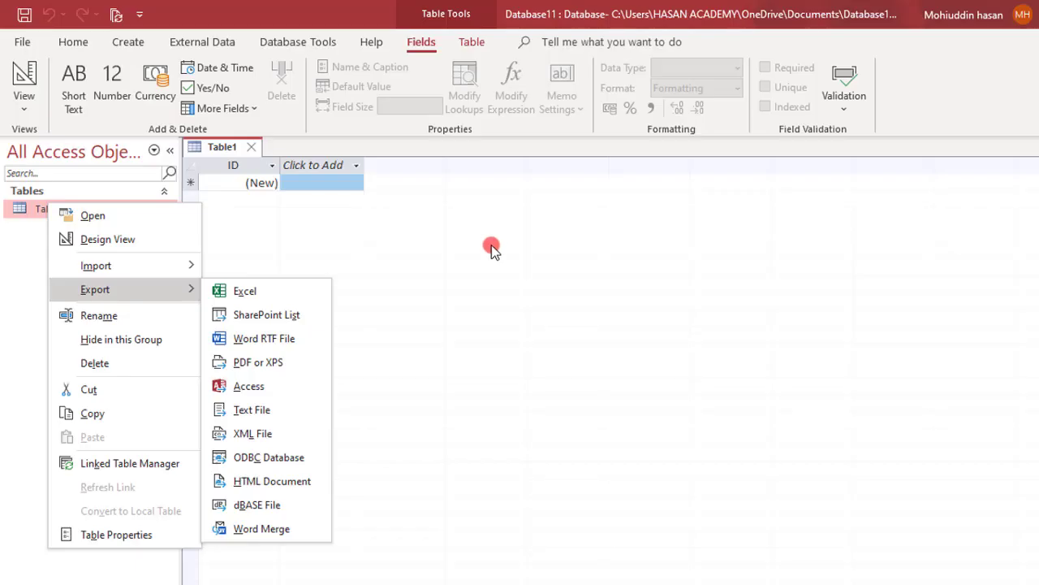
left_click(492, 247)
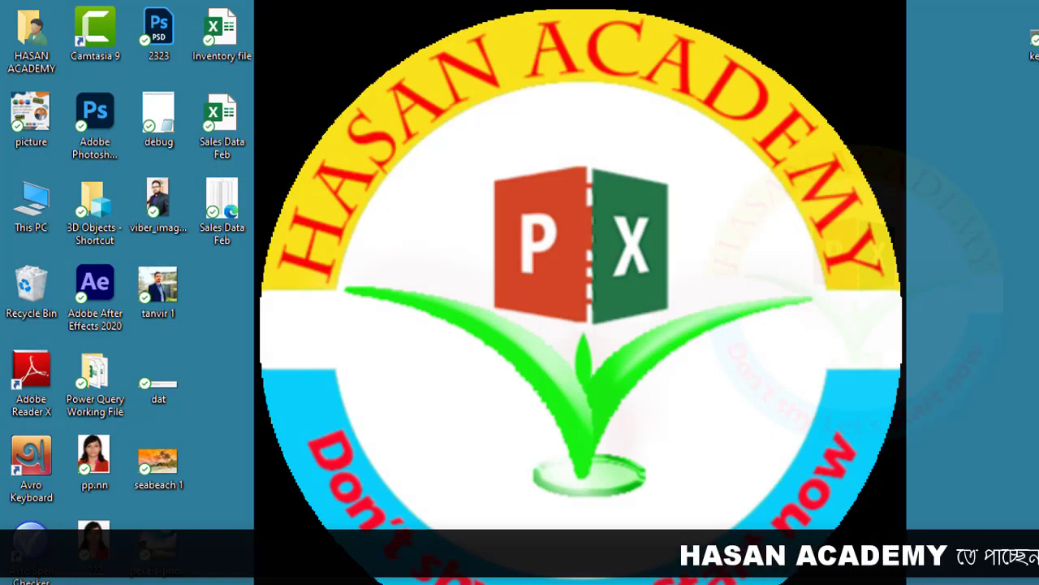
Launch Access and create a new blank database, Database12
left_click(614, 418)
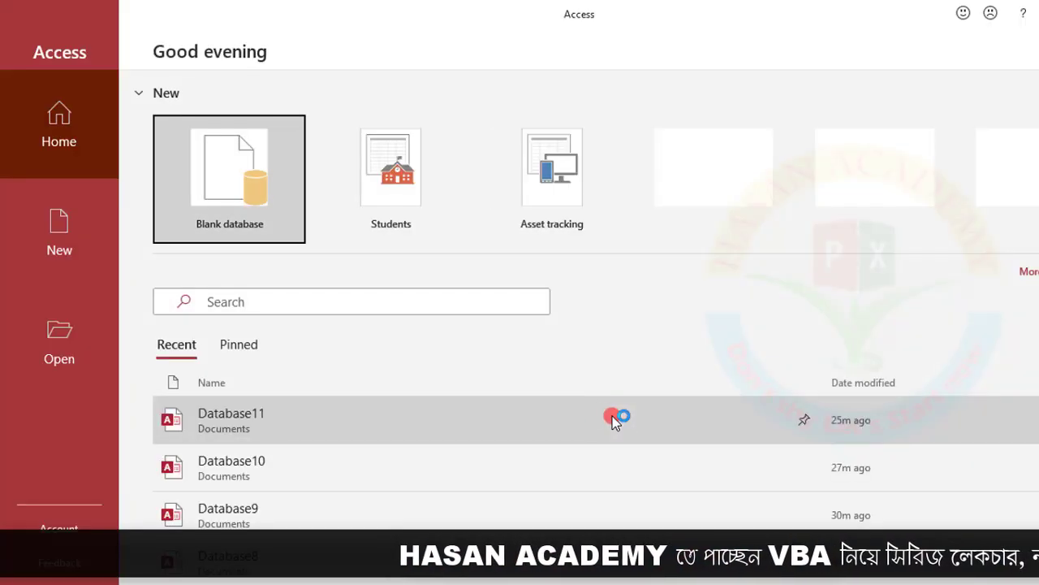
left_click(207, 200)
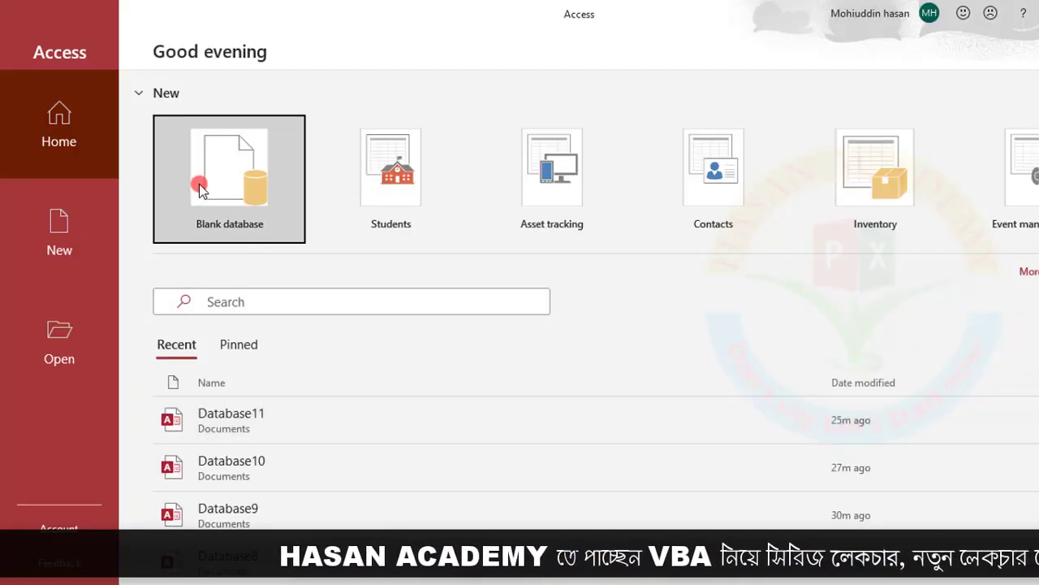
left_click(218, 186)
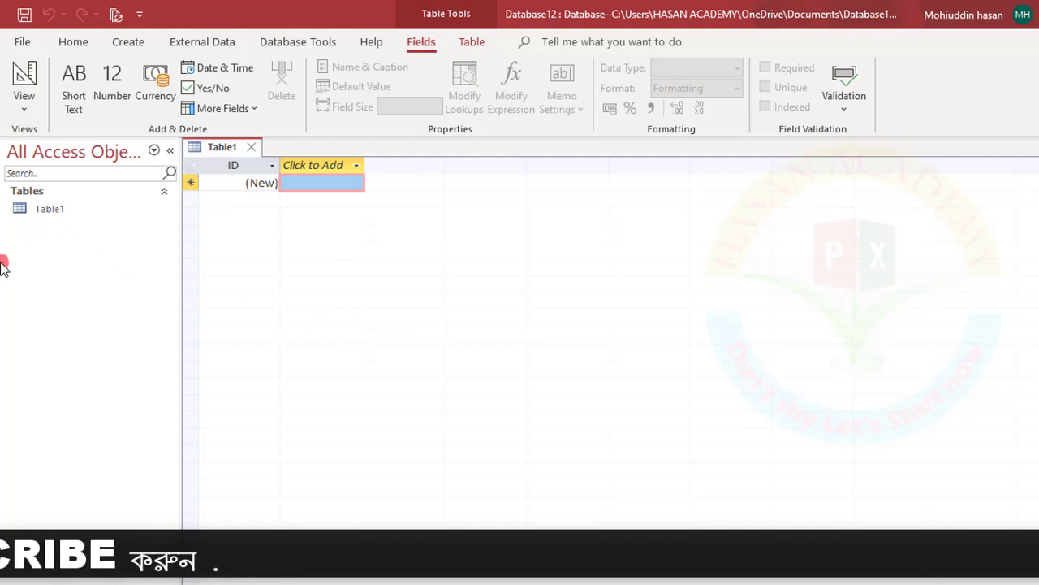
Start a text-file import from Table1's Import submenu
right_click(73, 209)
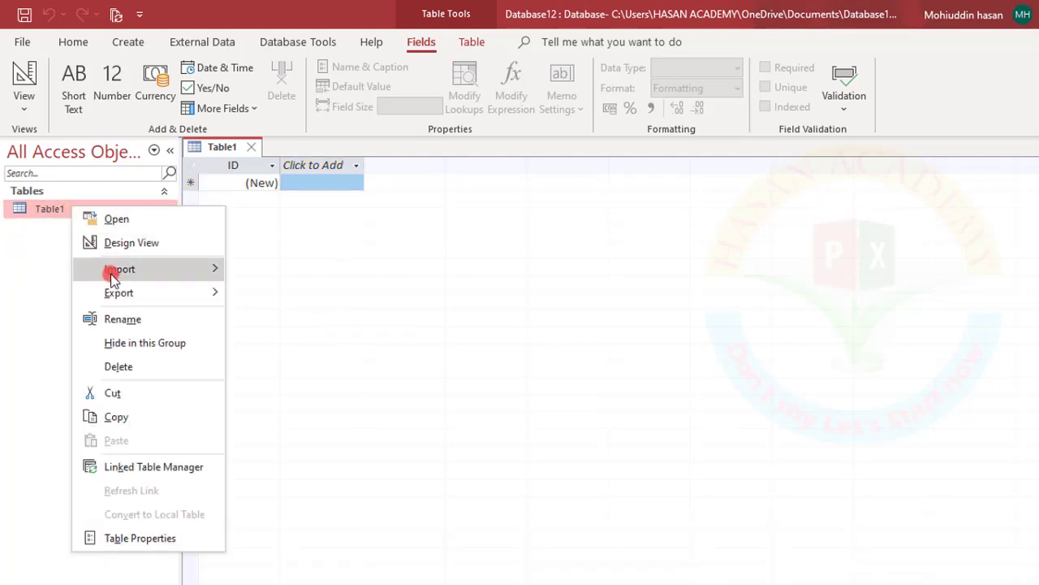
mouse_move(135, 269)
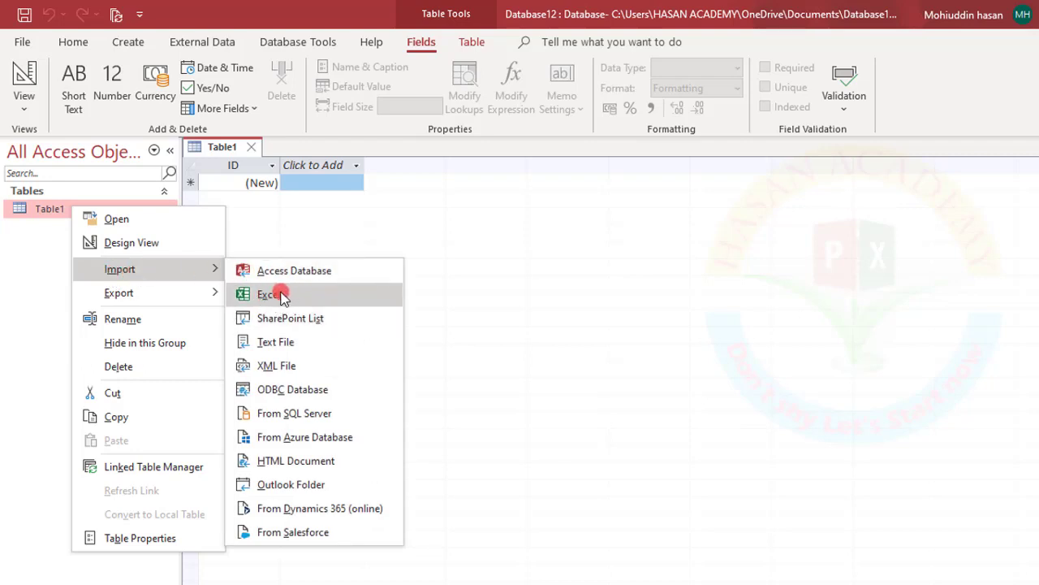
left_click(275, 341)
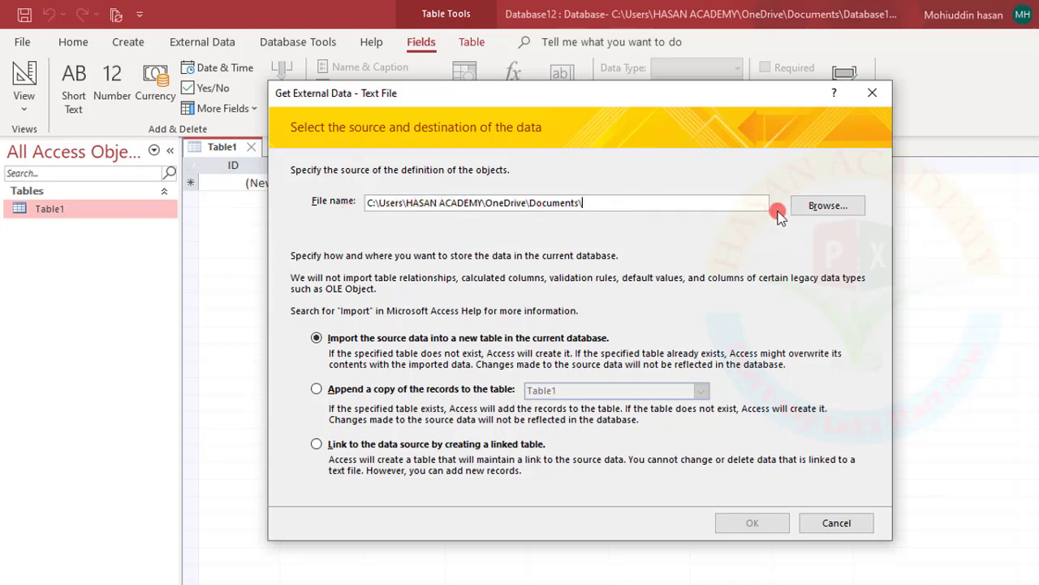
Choose Desktop > Power Query Working File > Text Files > Sales Data Feb as the import source
left_click(828, 206)
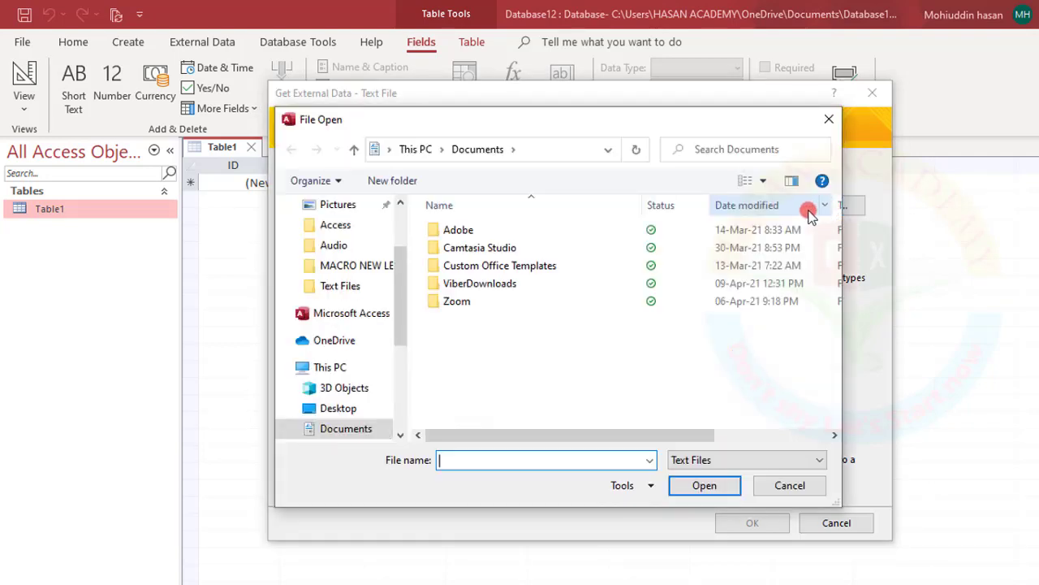
left_click(332, 408)
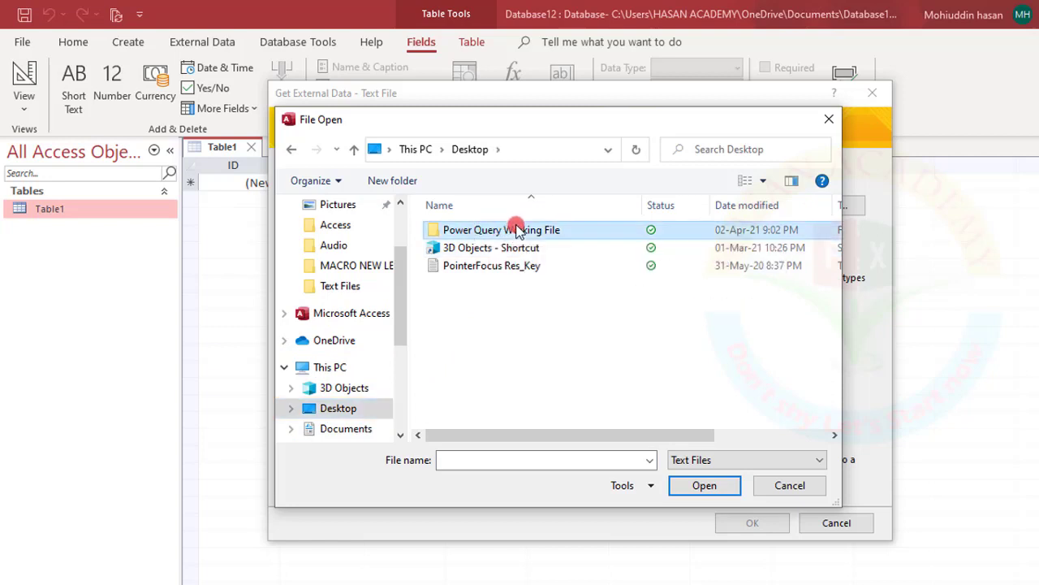
double_click(515, 229)
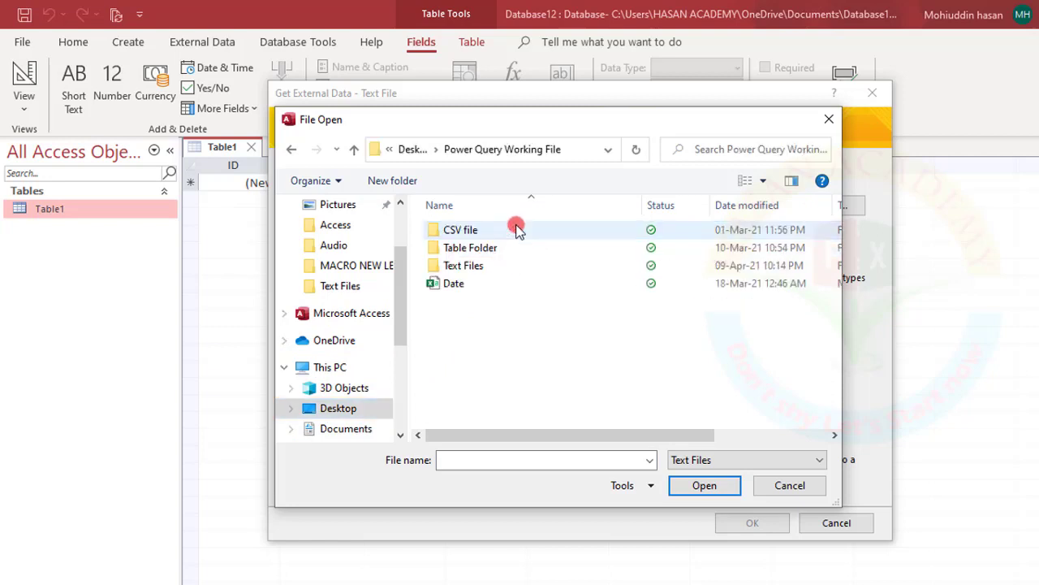
double_click(473, 266)
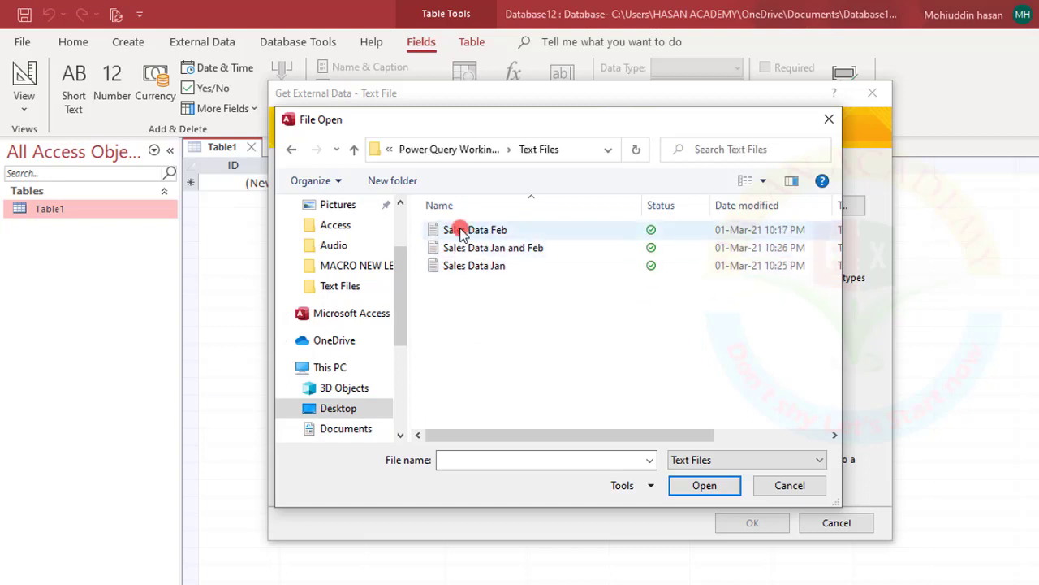
left_click(461, 232)
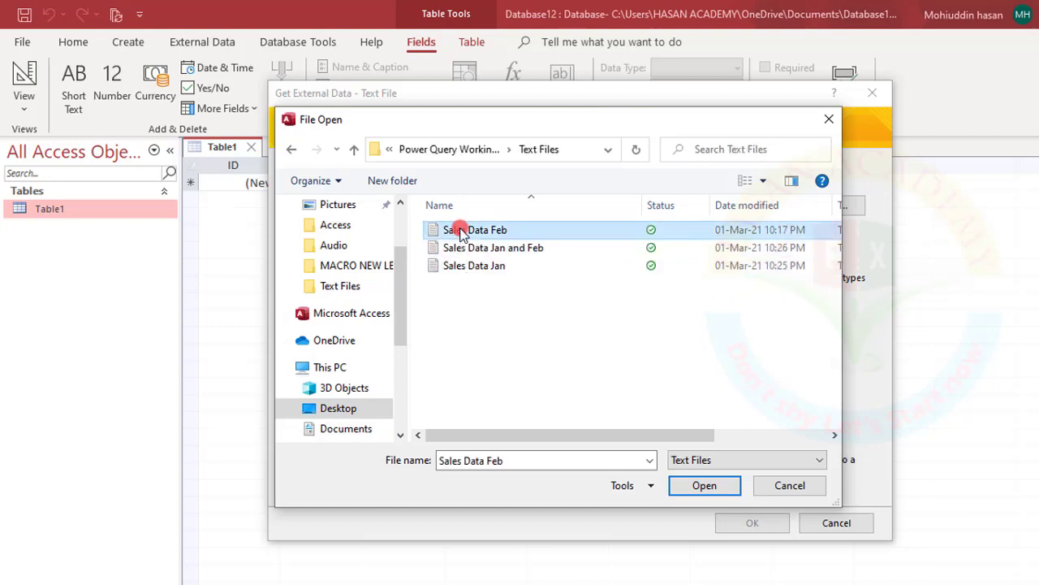
left_click(681, 486)
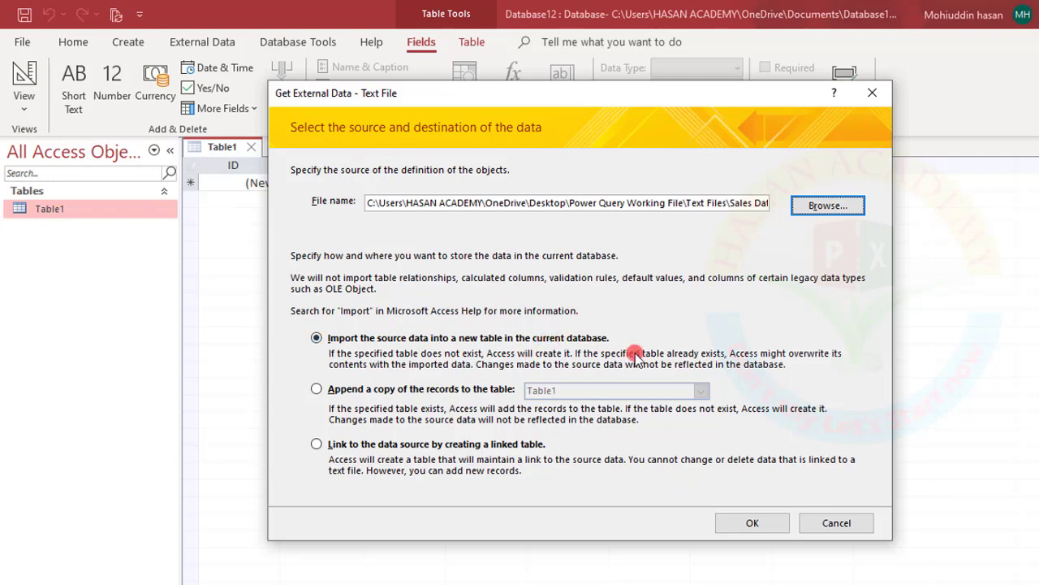
Import into a new table and continue in the wizard with Delimited format
left_click(722, 520)
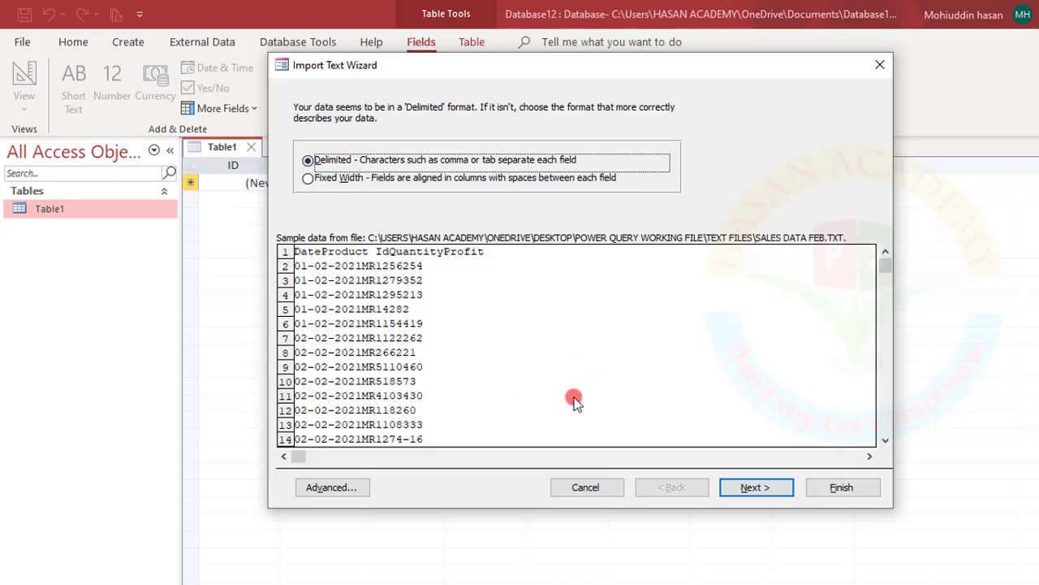
left_click(755, 487)
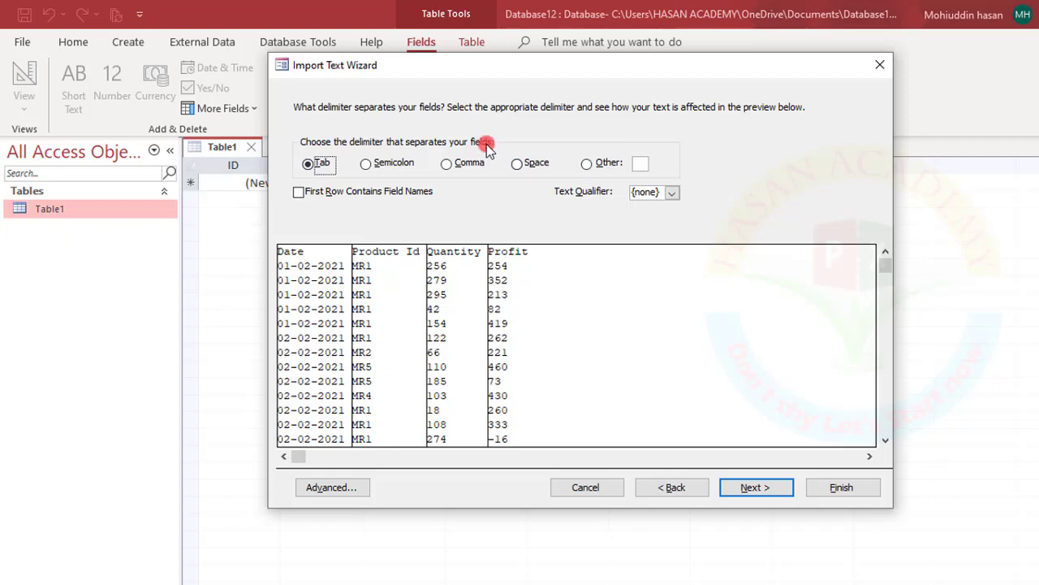
Try semicolon, comma, space and custom separators, then settle on Tab
left_click(367, 164)
left_click(446, 165)
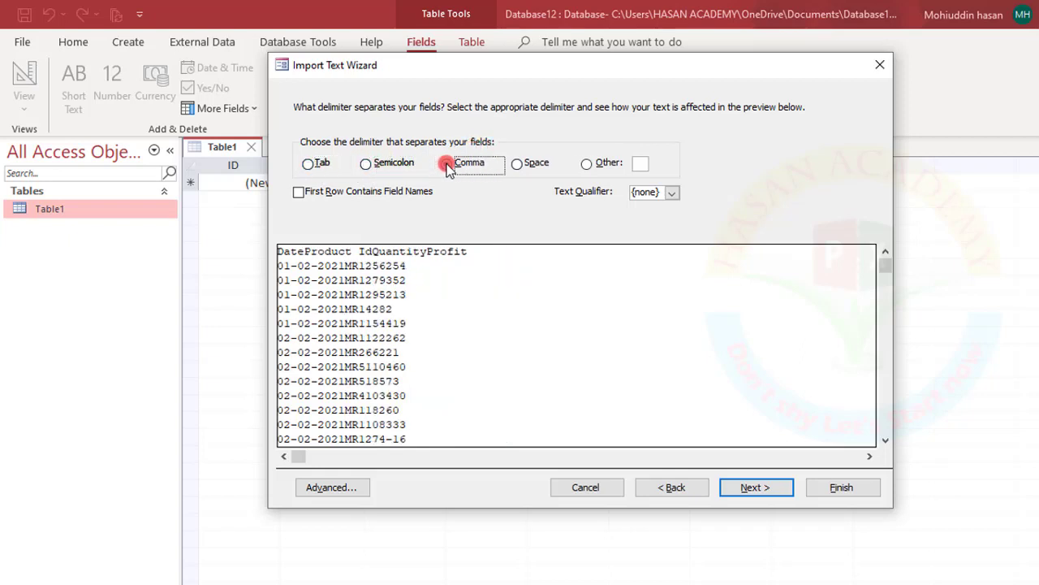
left_click(523, 165)
left_click(596, 165)
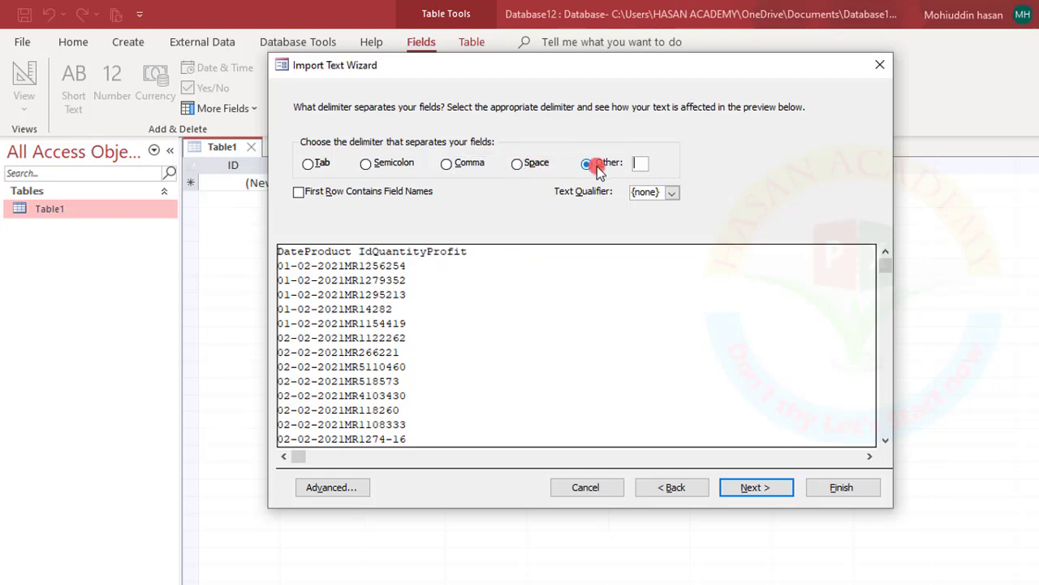
left_click(520, 165)
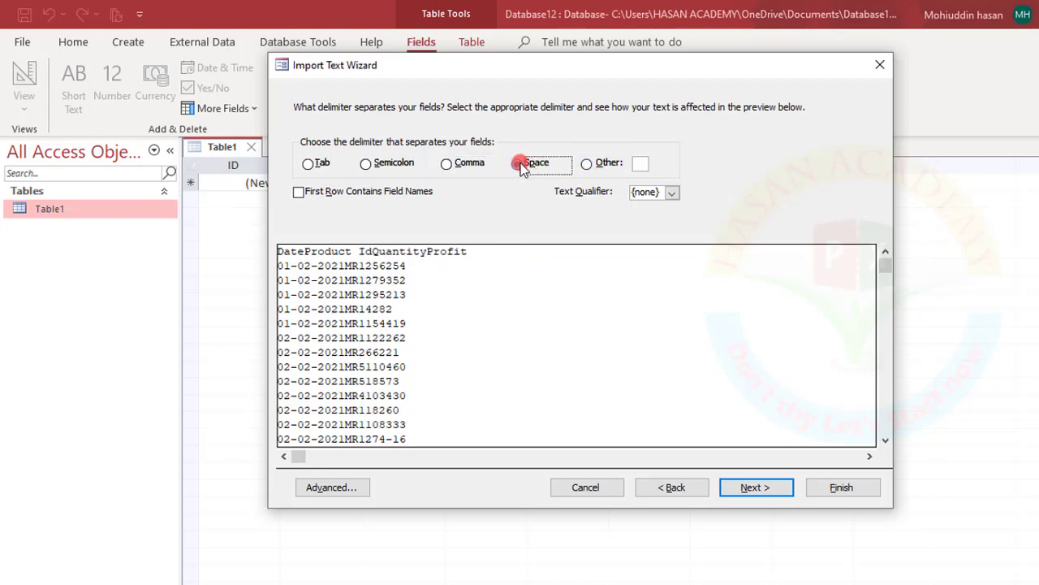
left_click(586, 164)
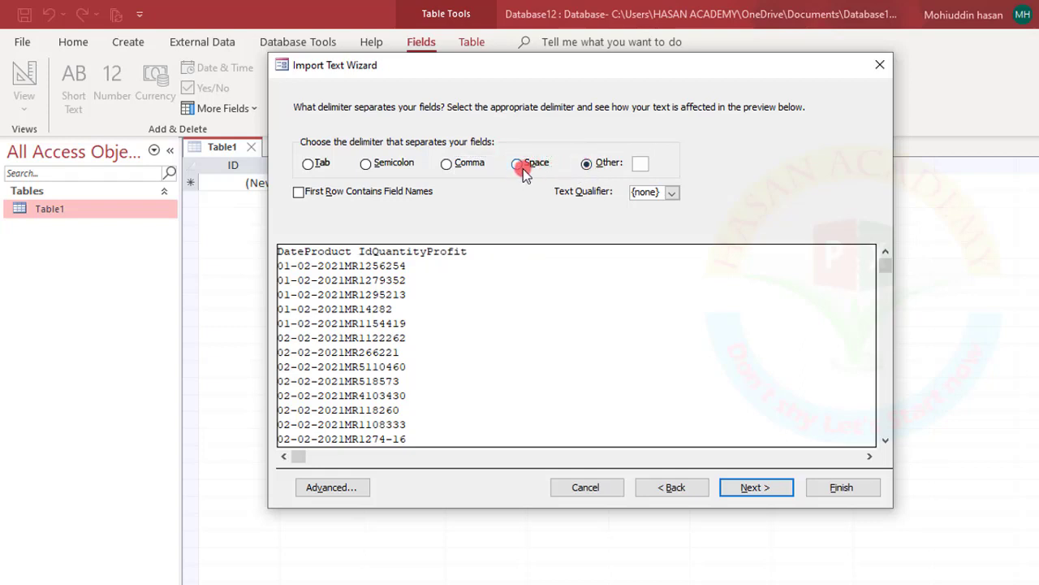
left_click(307, 163)
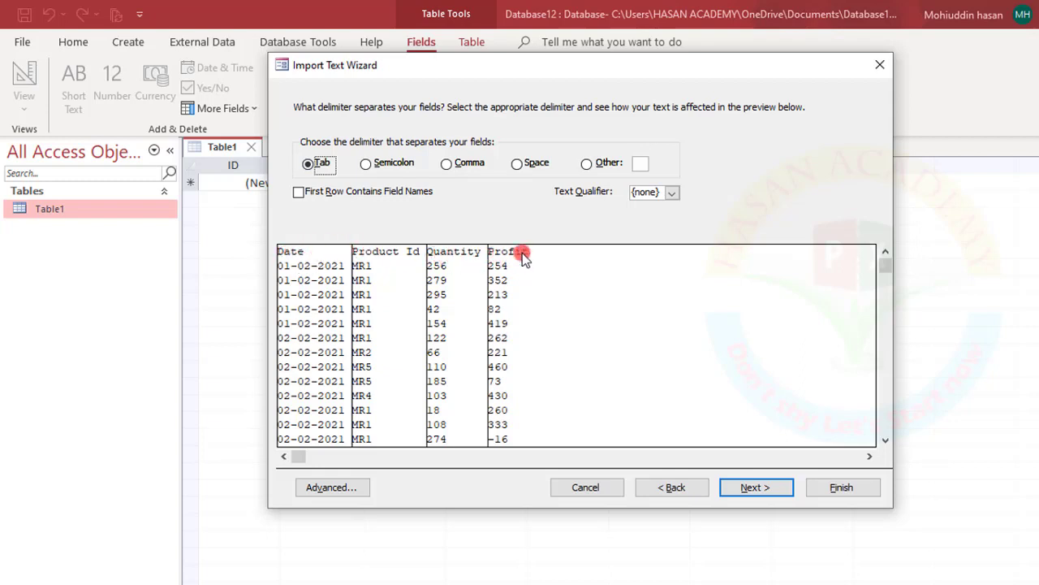
Use the first row as field names and advance to field options
left_click(295, 255)
left_click(298, 193)
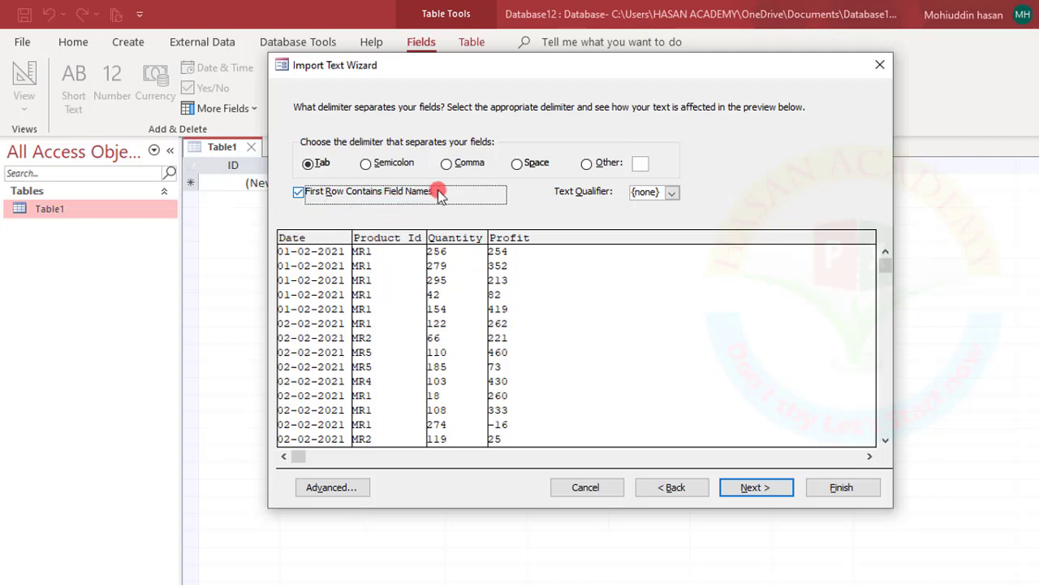
left_click(760, 489)
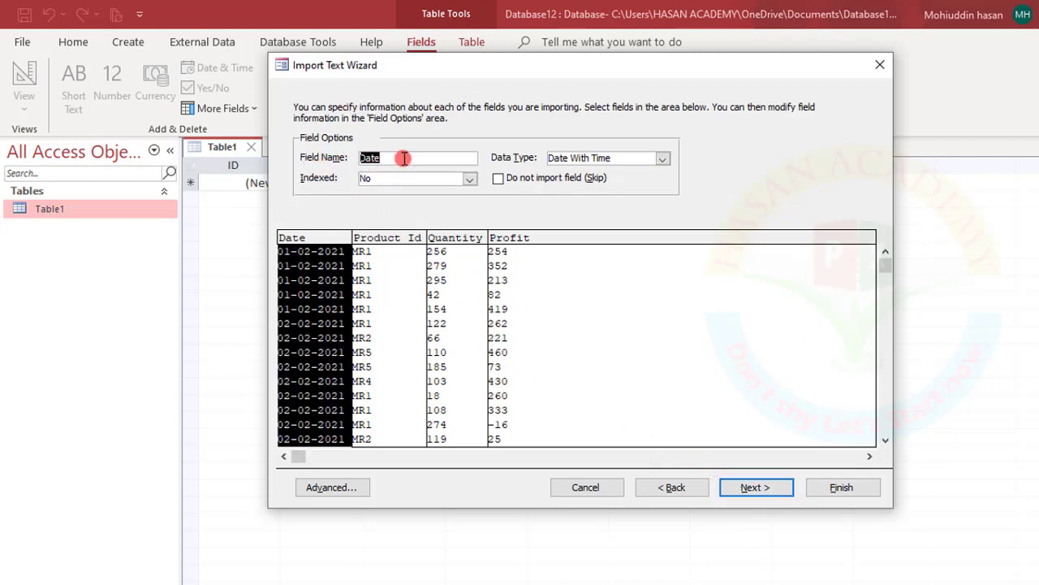
Inspect the Product Id, Quantity and Profit field options, then proceed to primary key settings
left_click(397, 240)
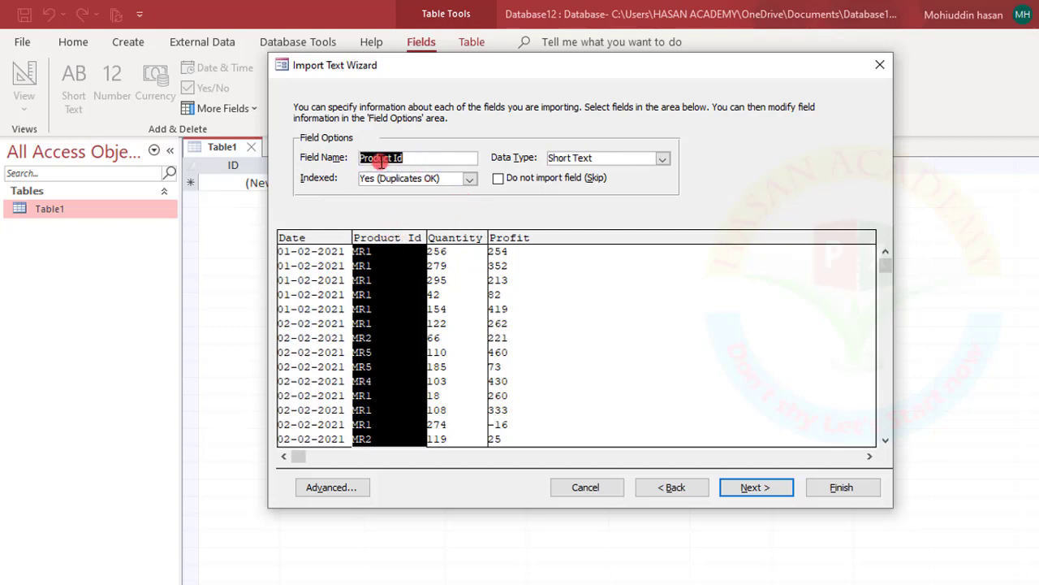
left_click(439, 237)
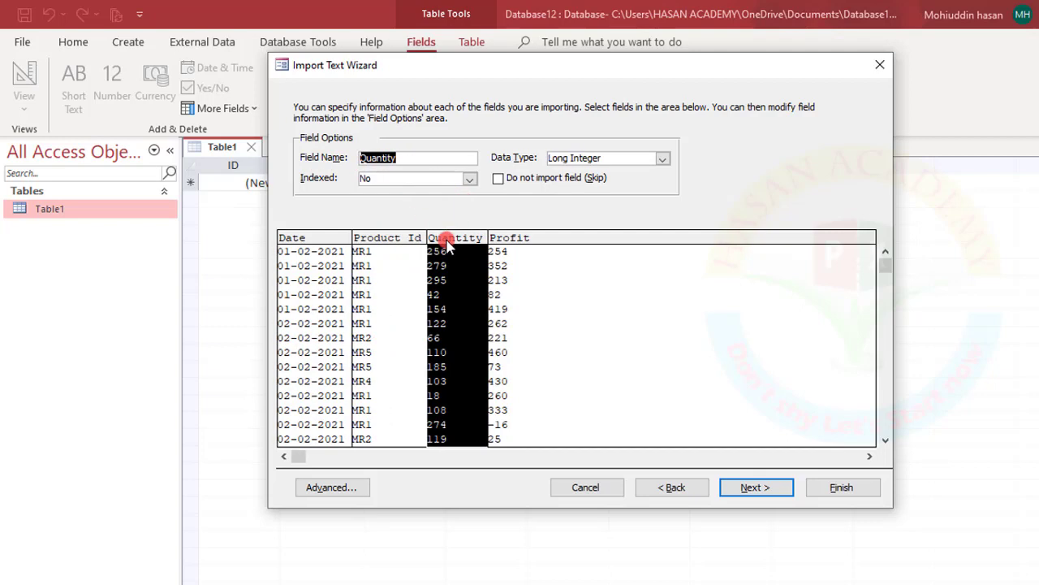
left_click(505, 236)
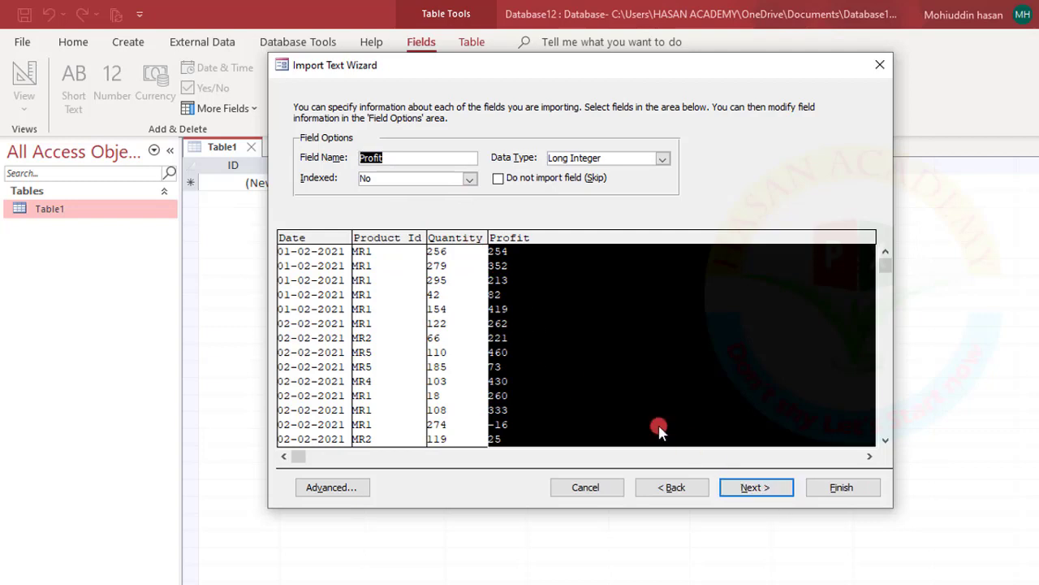
left_click(740, 482)
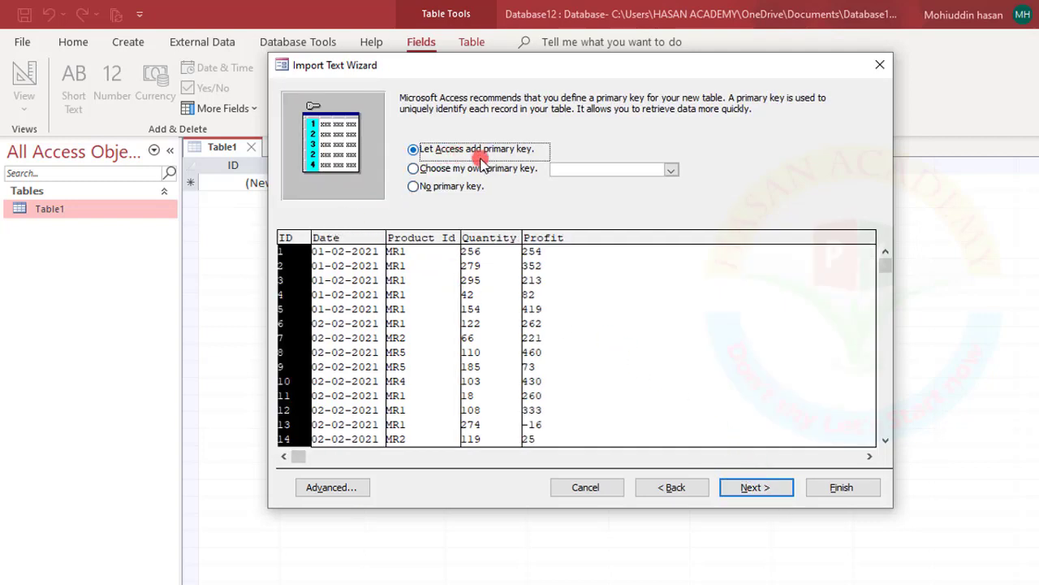
Compare the primary key options and settle on Date as a self-chosen primary key
left_click(413, 169)
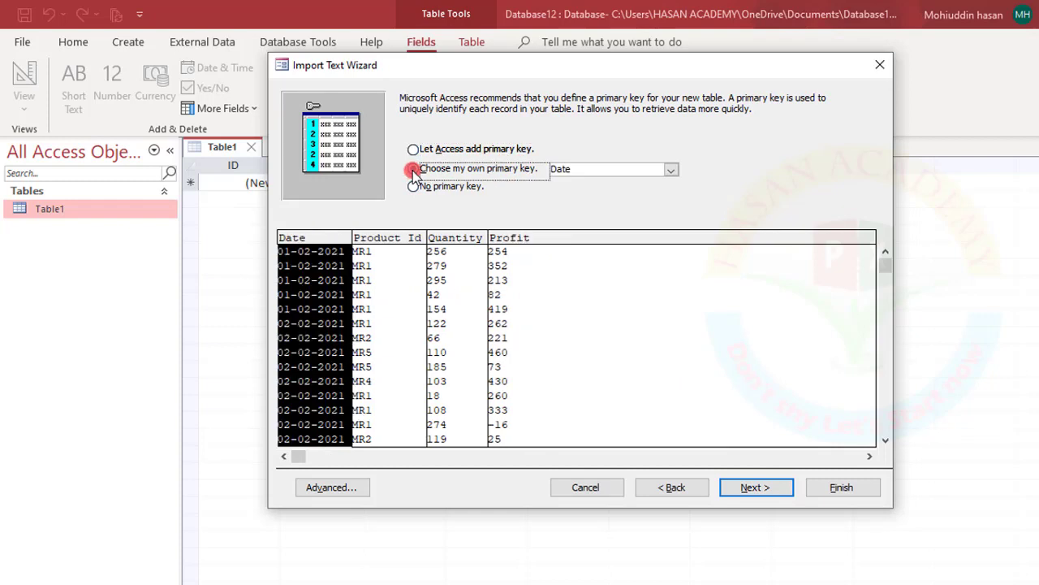
left_click(415, 188)
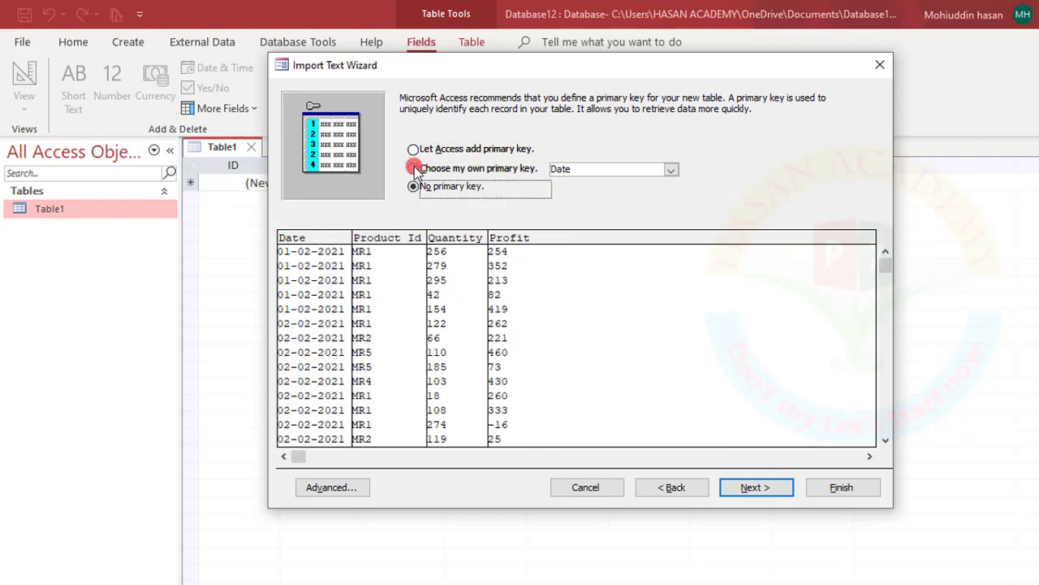
left_click(415, 152)
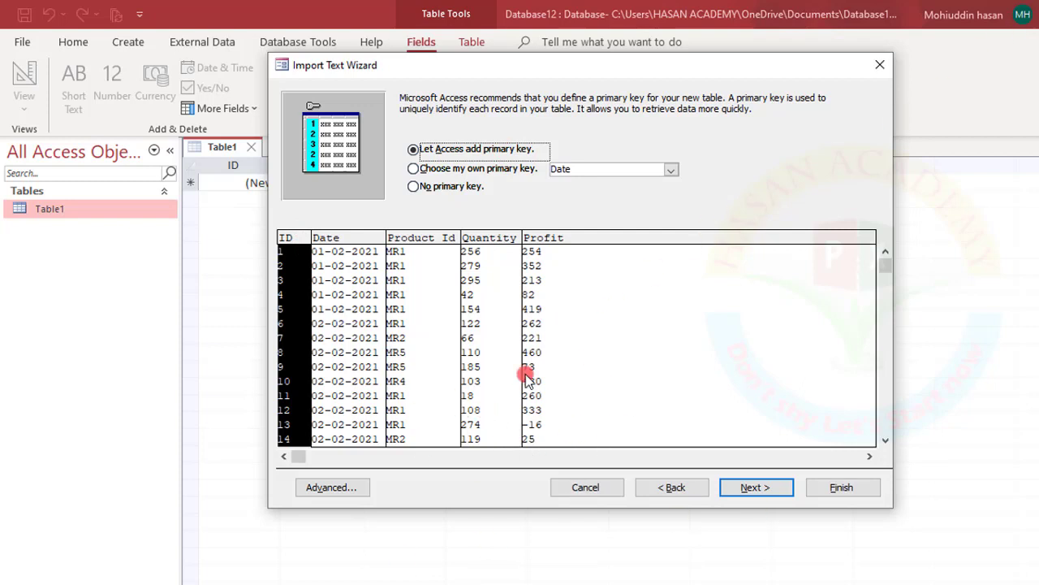
left_click(329, 237)
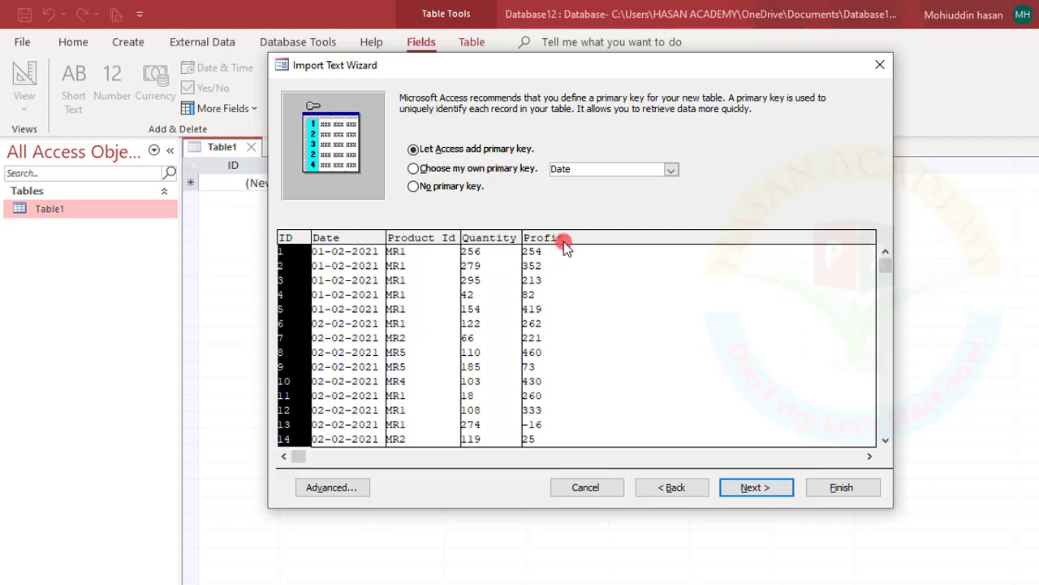
left_click(413, 169)
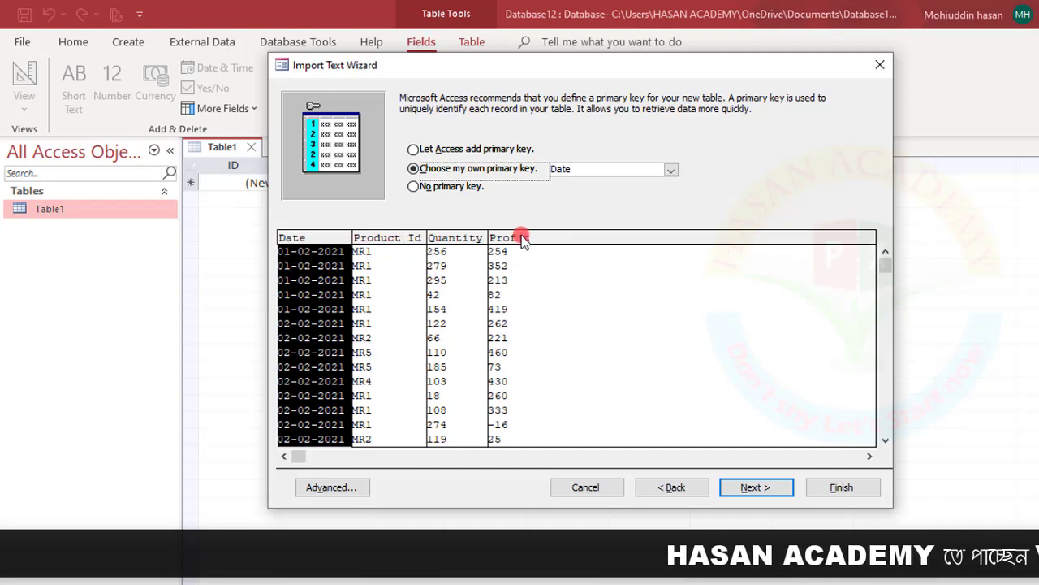
left_click(436, 150)
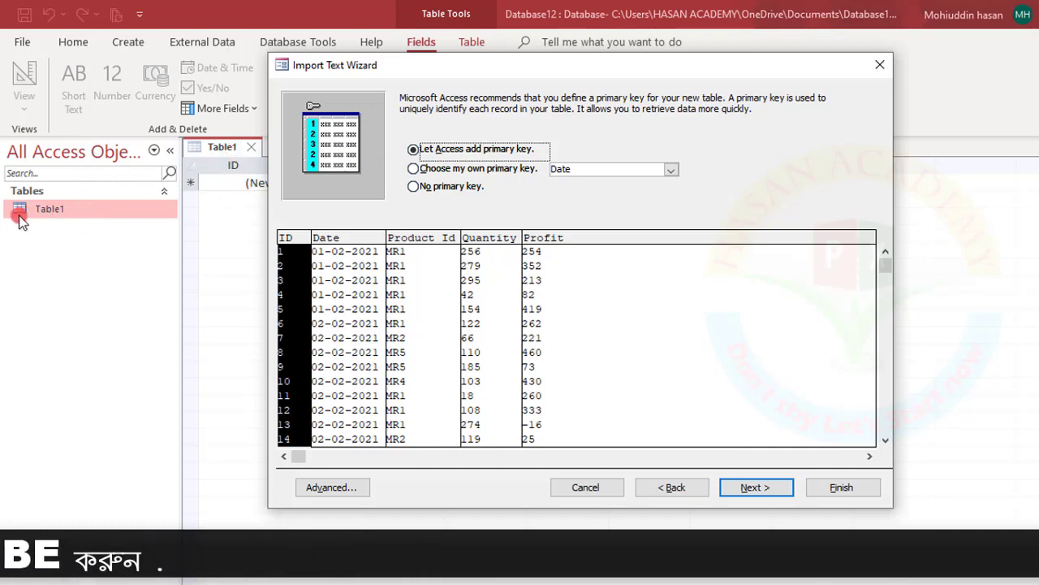
left_click(414, 169)
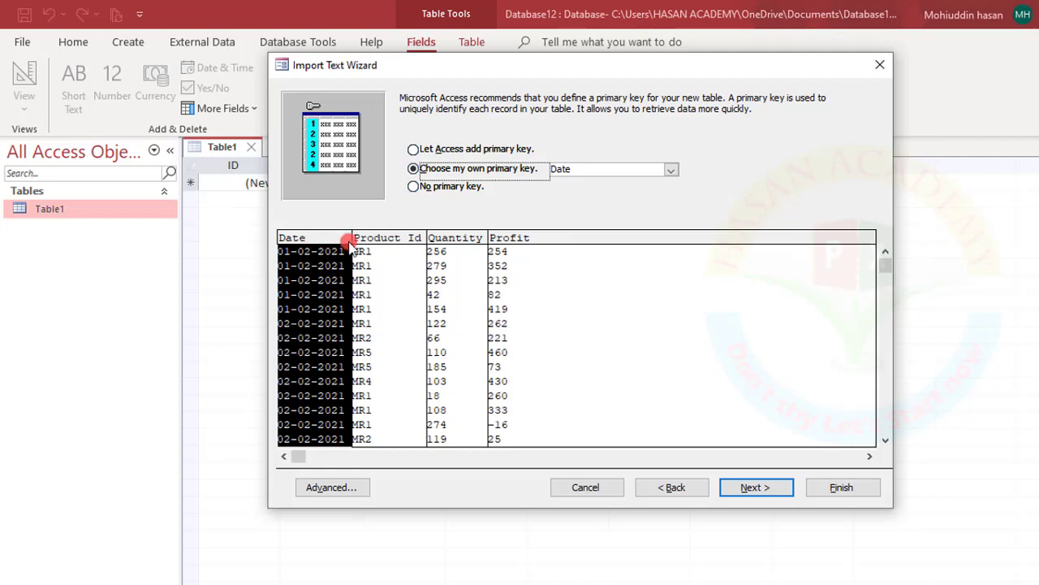
left_click(413, 186)
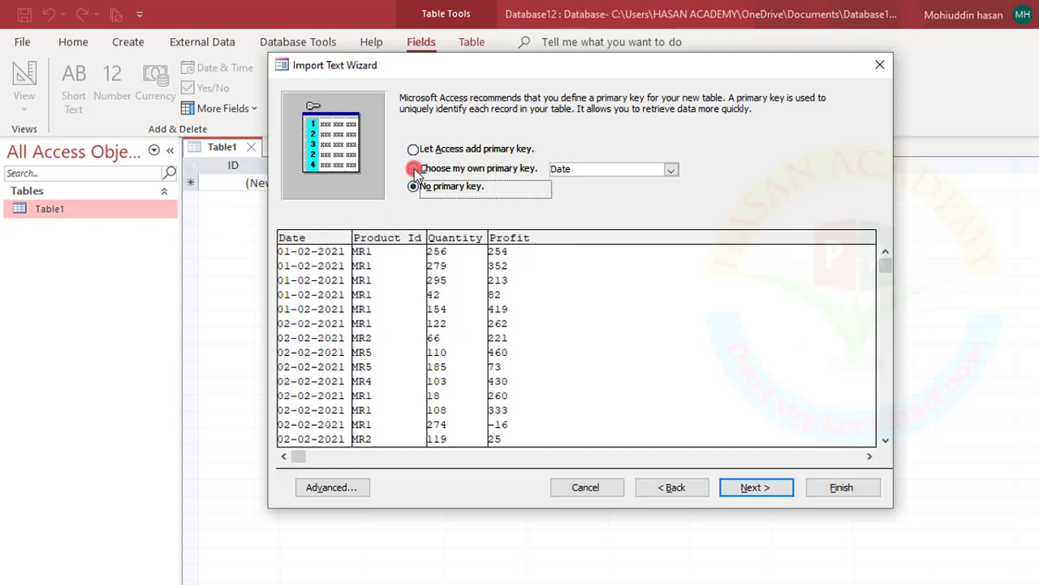
left_click(413, 168)
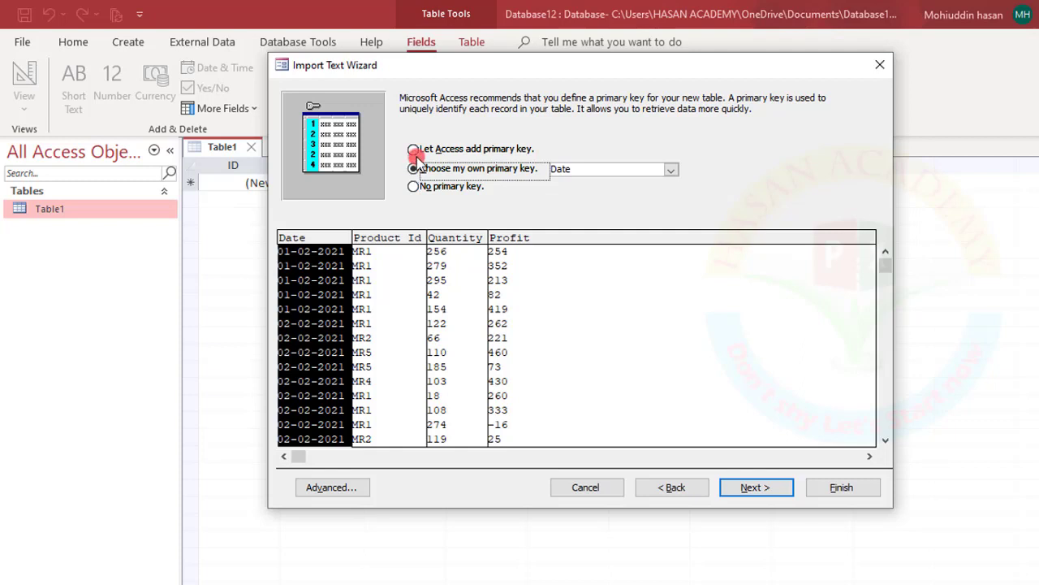
left_click(414, 149)
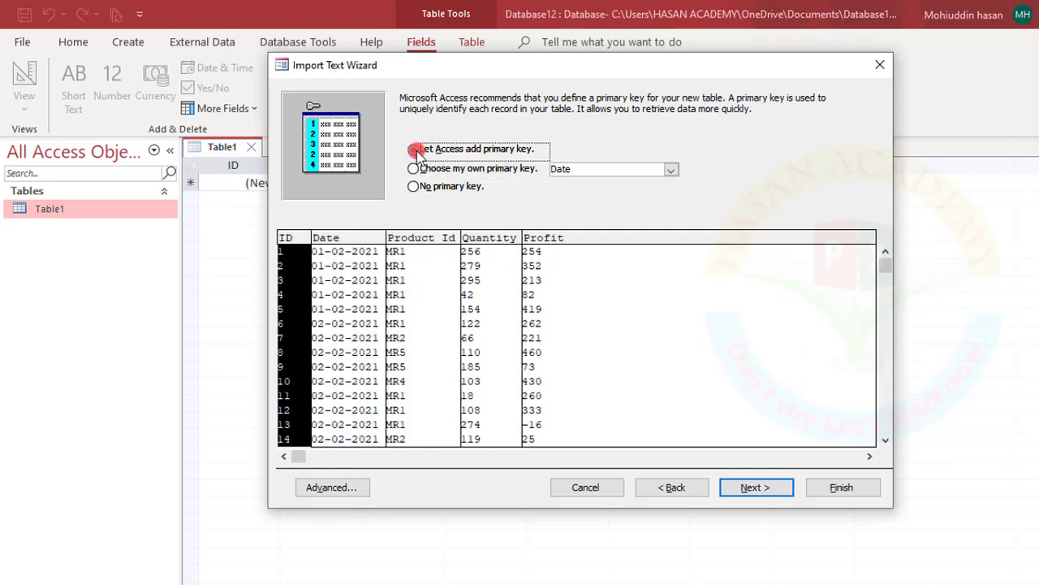
left_click(415, 169)
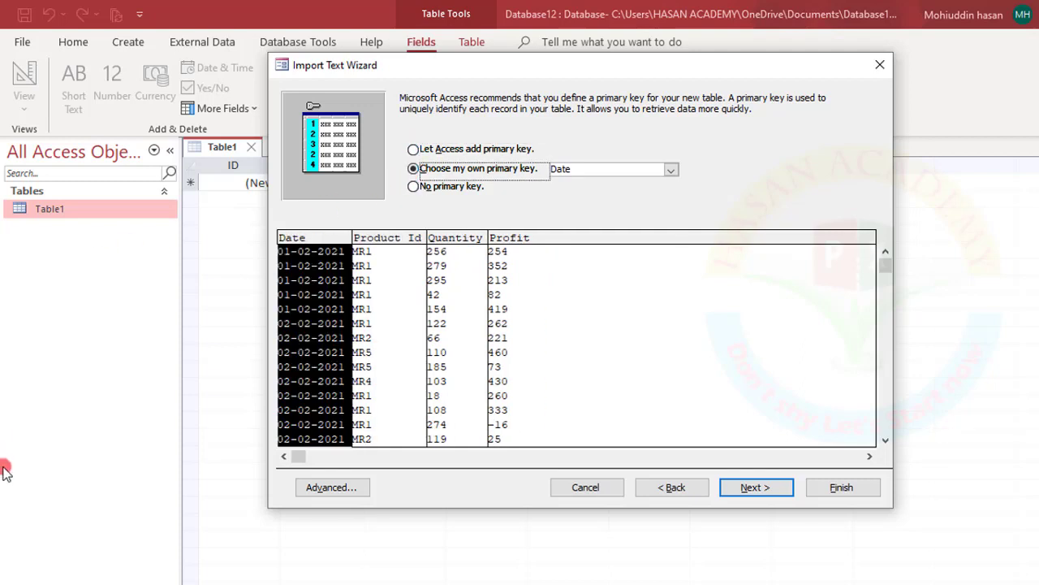
left_click(674, 171)
left_click(626, 195)
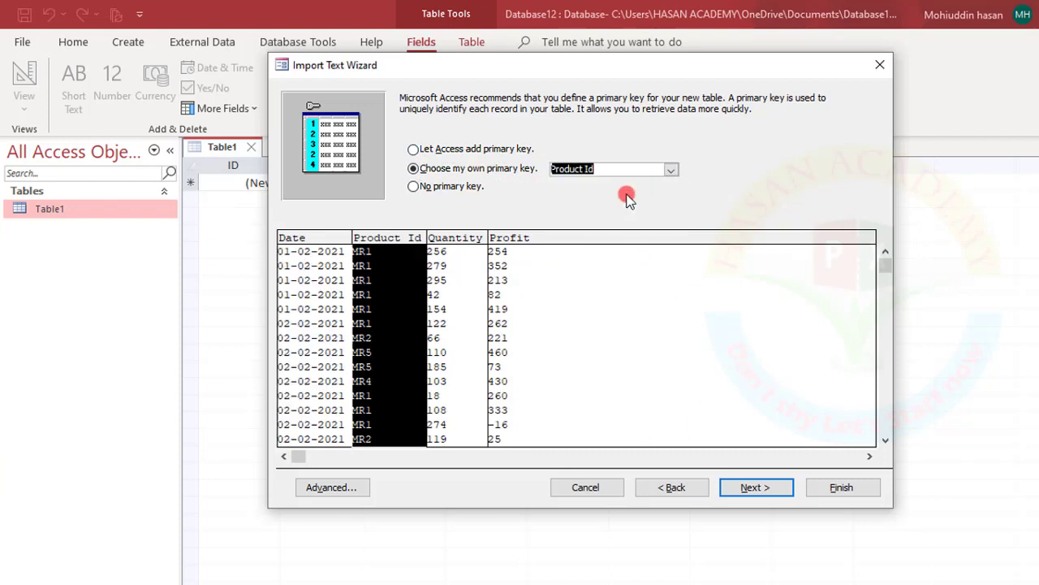
left_click(672, 168)
left_click(619, 208)
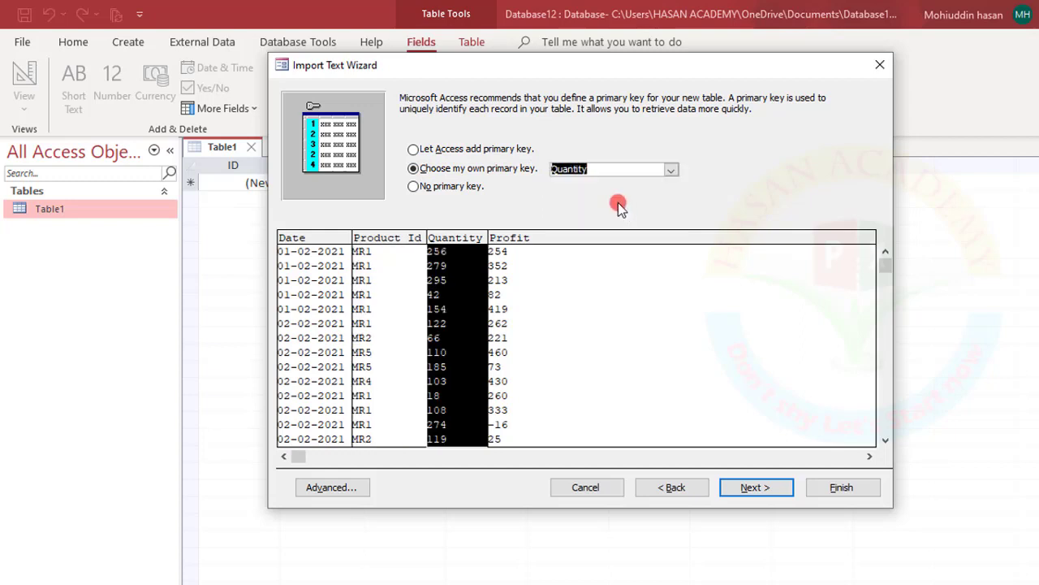
left_click(416, 168)
left_click(671, 169)
left_click(562, 186)
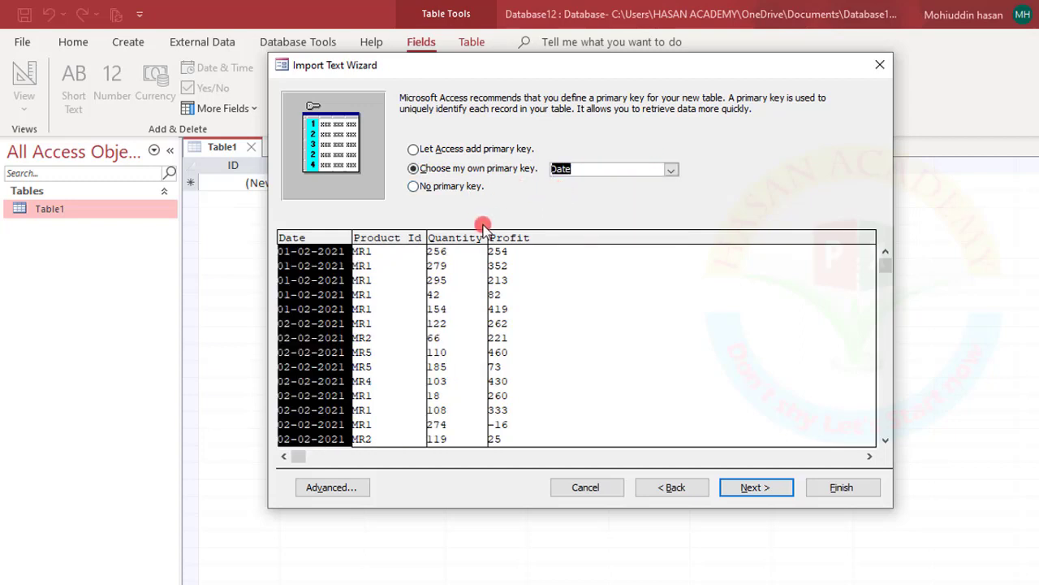
left_click(769, 489)
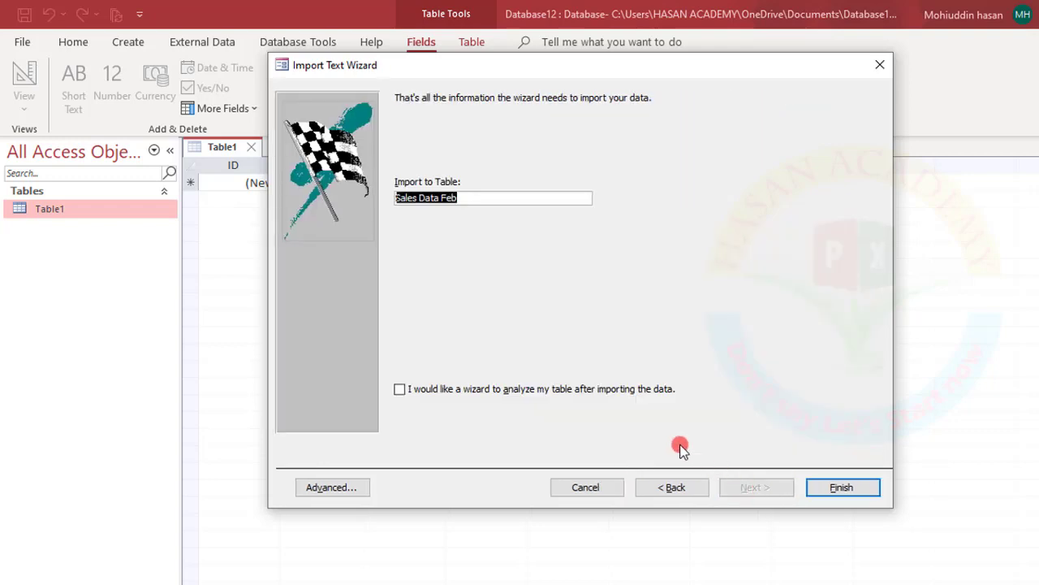
left_click(656, 490)
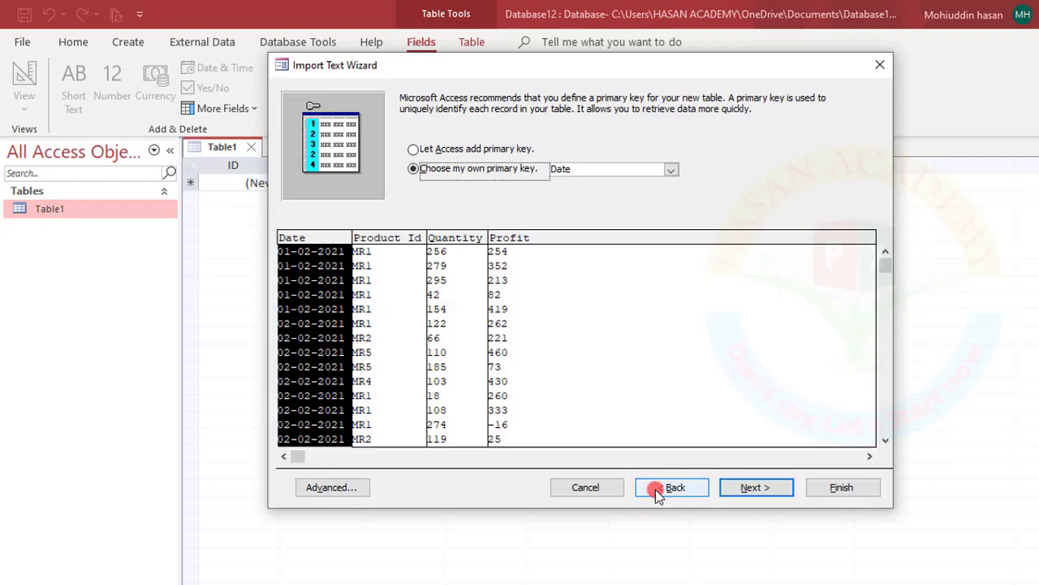
left_click(345, 481)
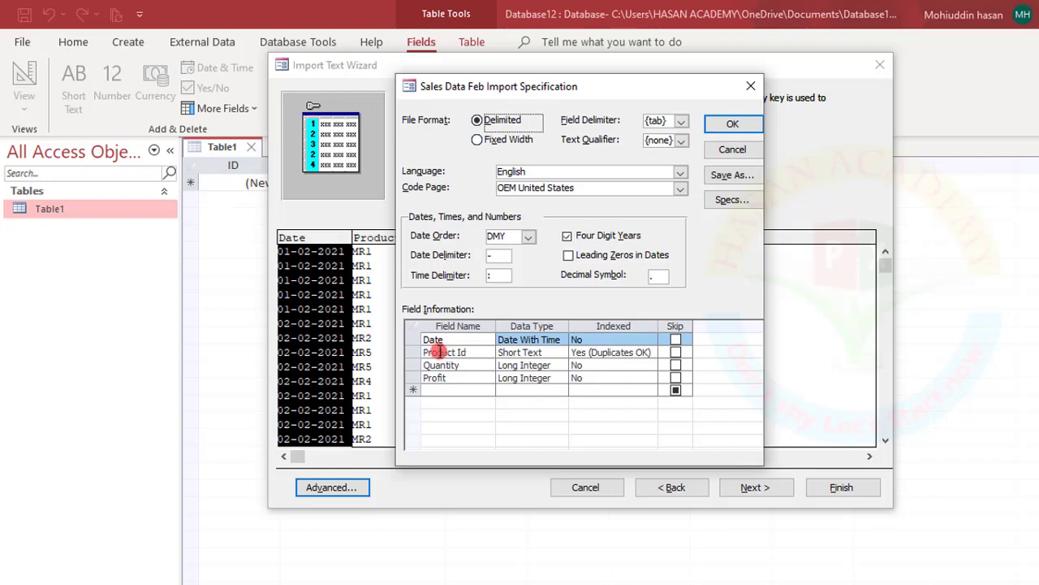
left_click_drag(585, 88, 865, 117)
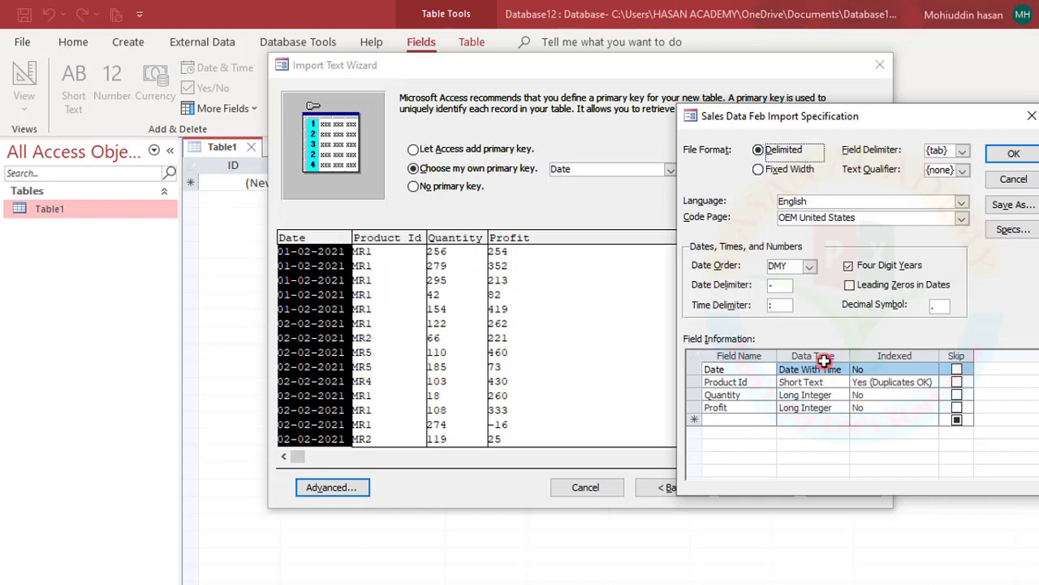
left_click(1013, 153)
Finish importing into Sales Data Feb, accepting the null-key warning without saving import steps
left_click(756, 487)
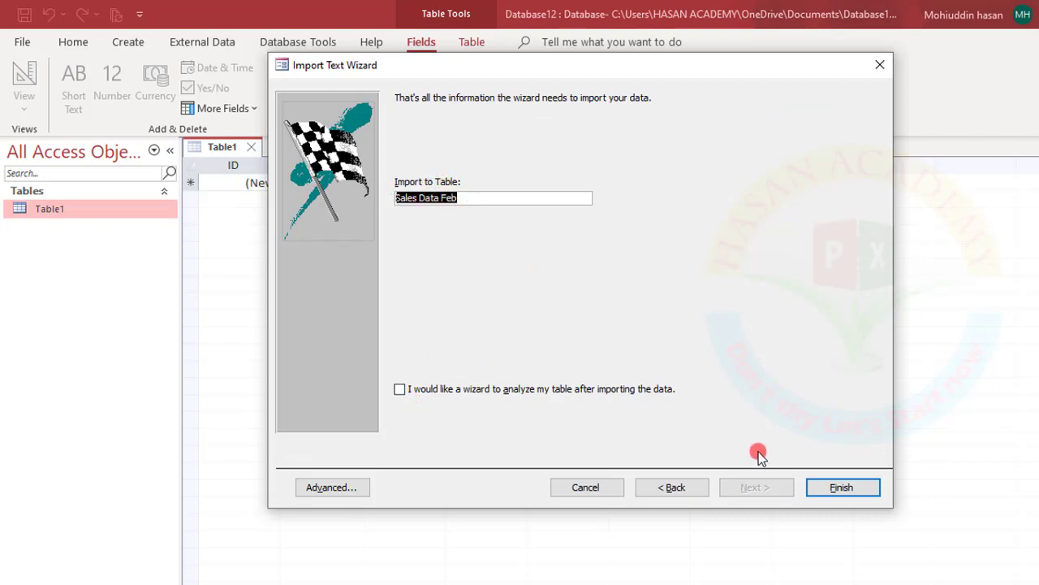
left_click(838, 489)
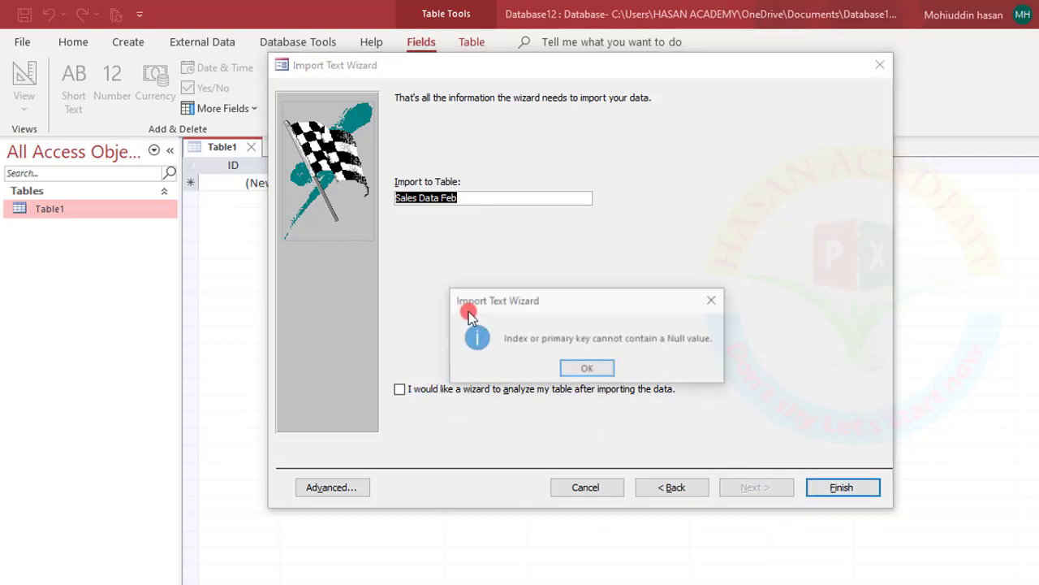
left_click(590, 370)
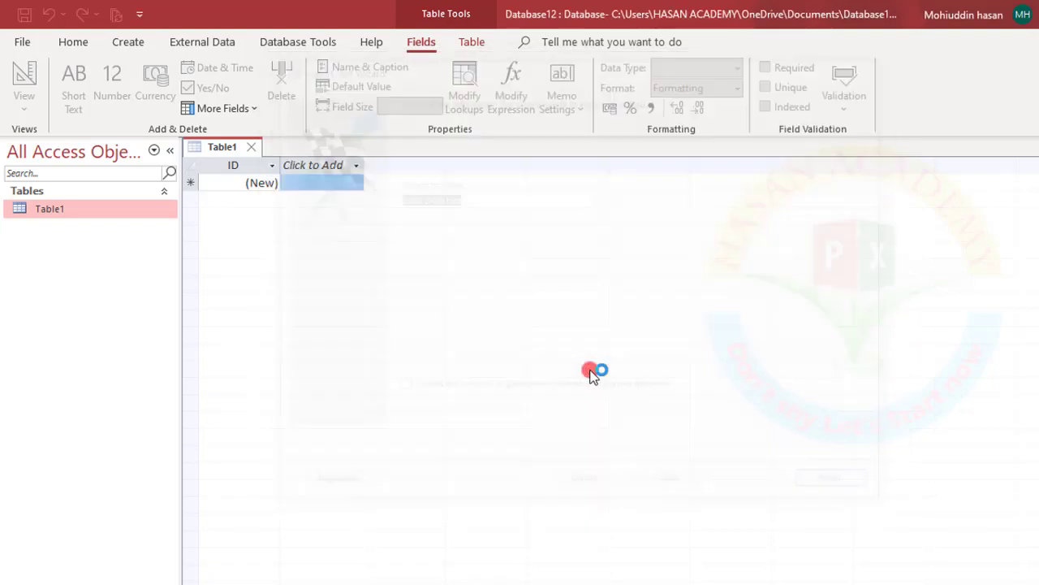
left_click(820, 538)
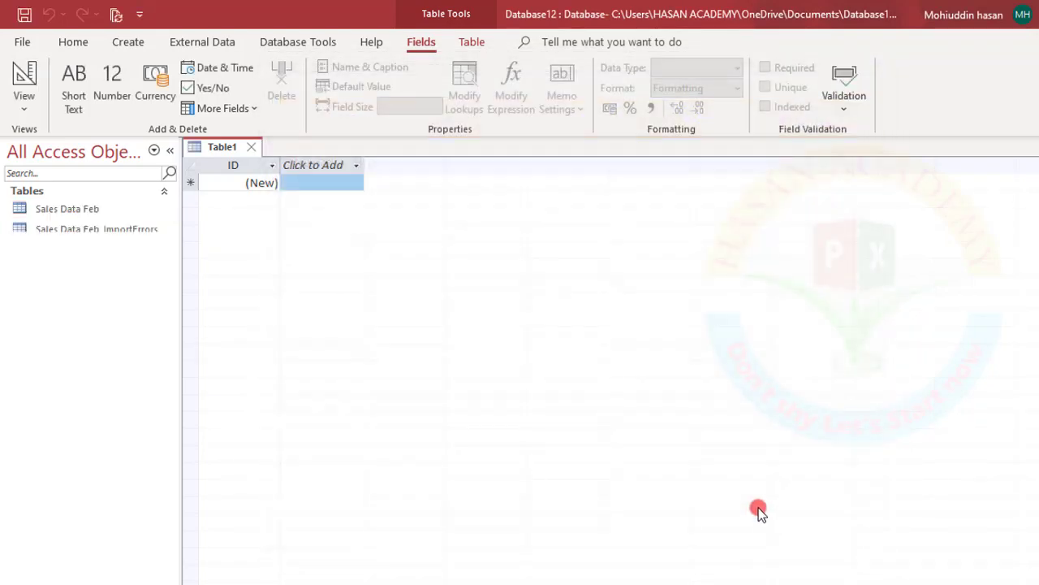
double_click(88, 209)
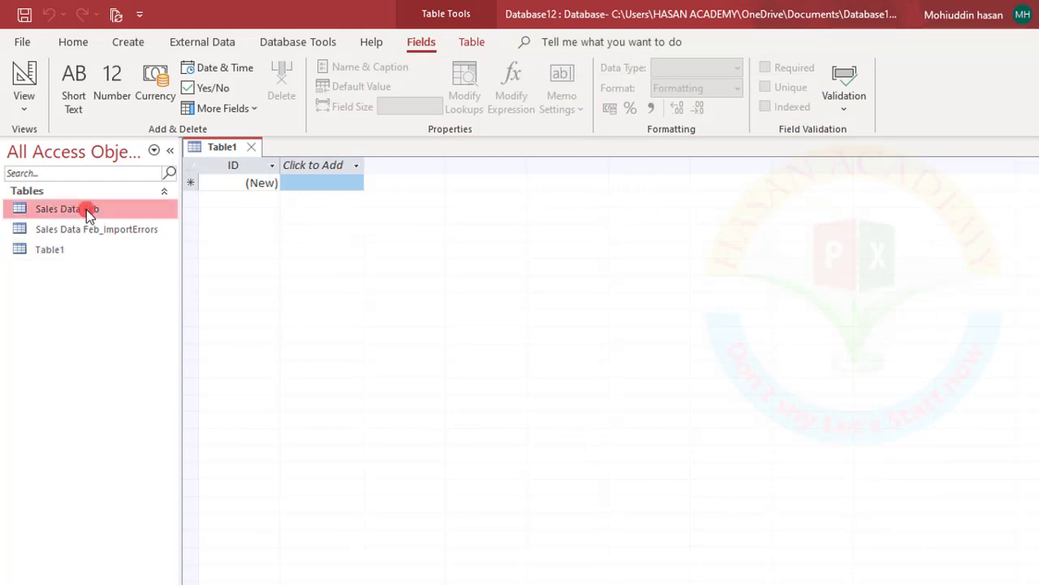
left_click(312, 234)
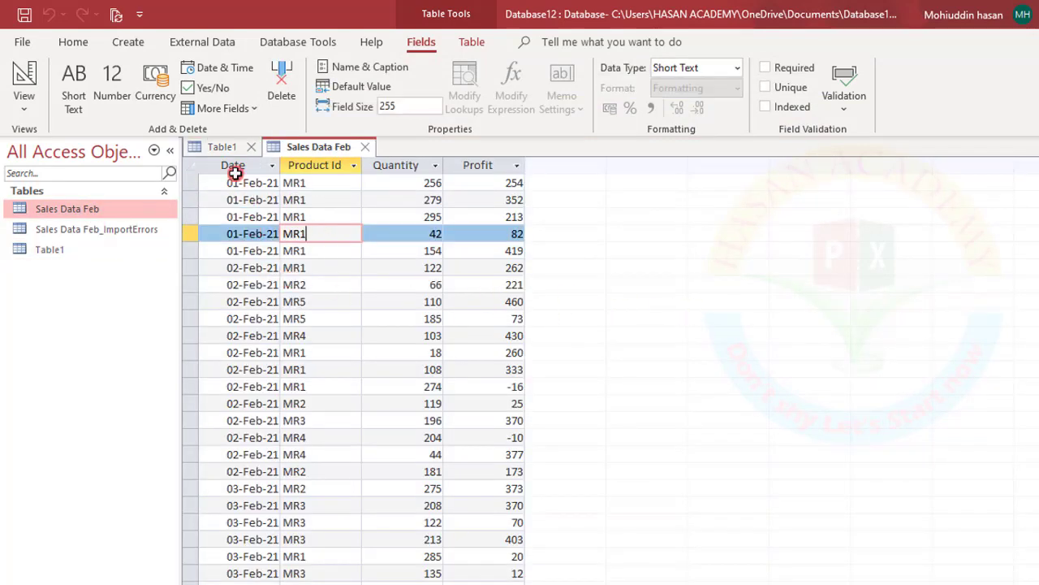
left_click(222, 147)
left_click(275, 150)
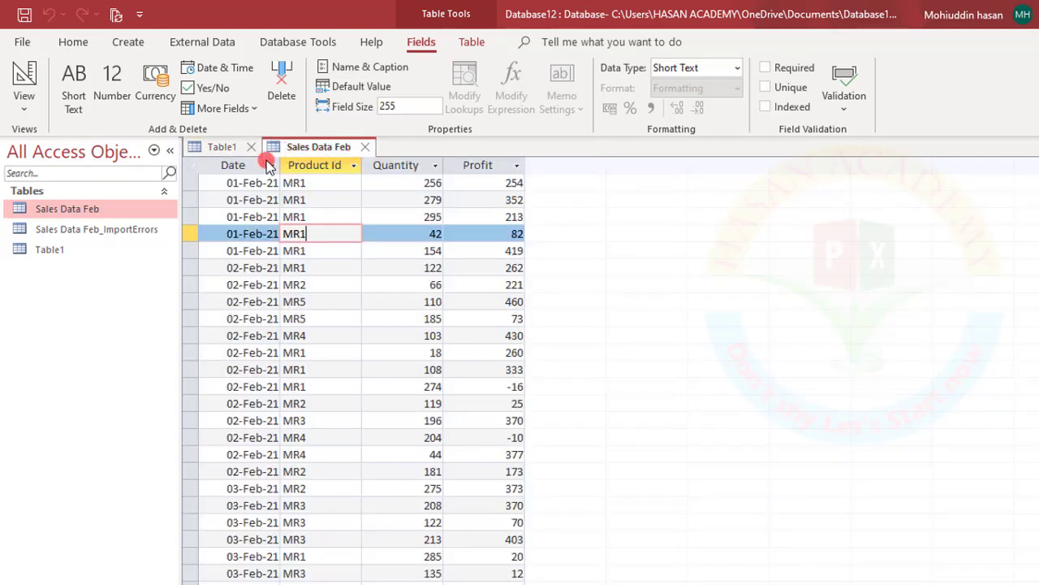
left_click(251, 147)
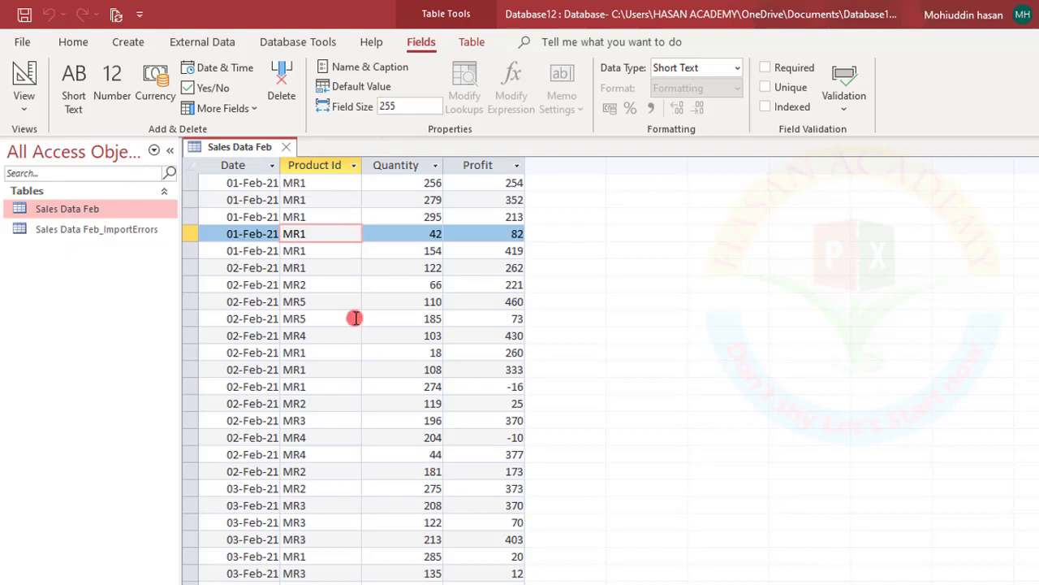
left_click(318, 302)
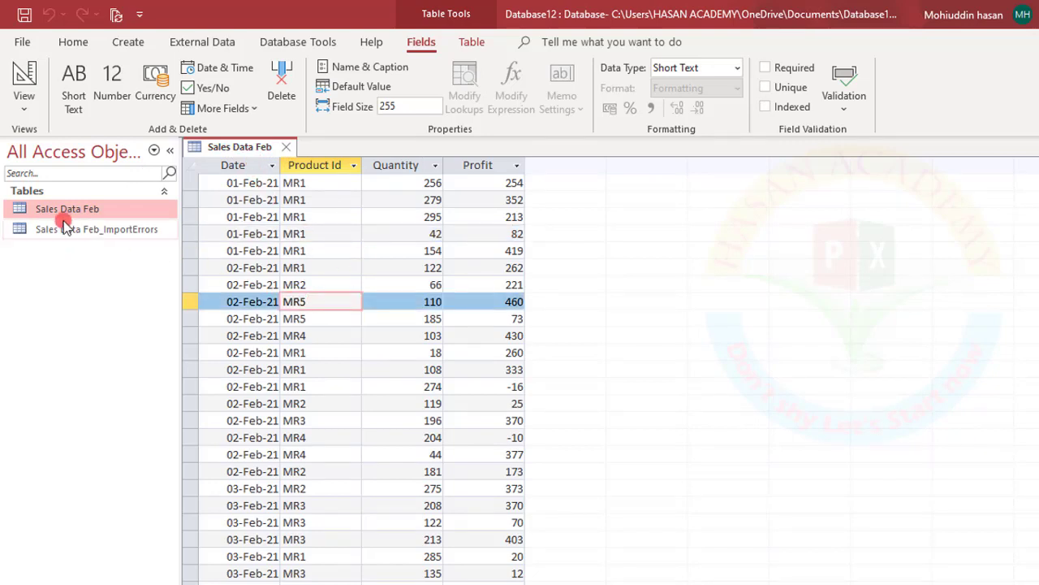
left_click(455, 249)
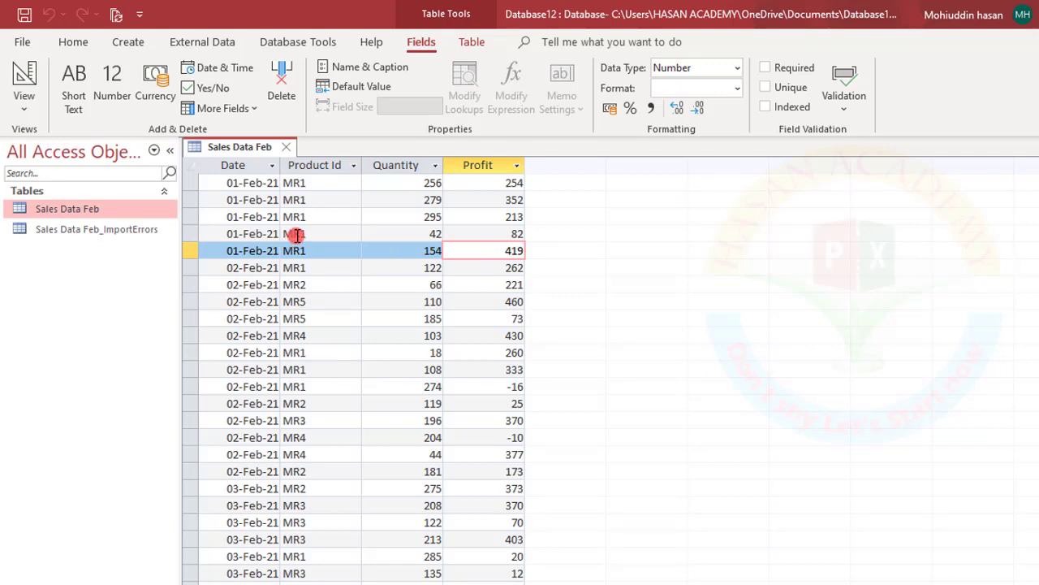
left_click(250, 168)
left_click(341, 166)
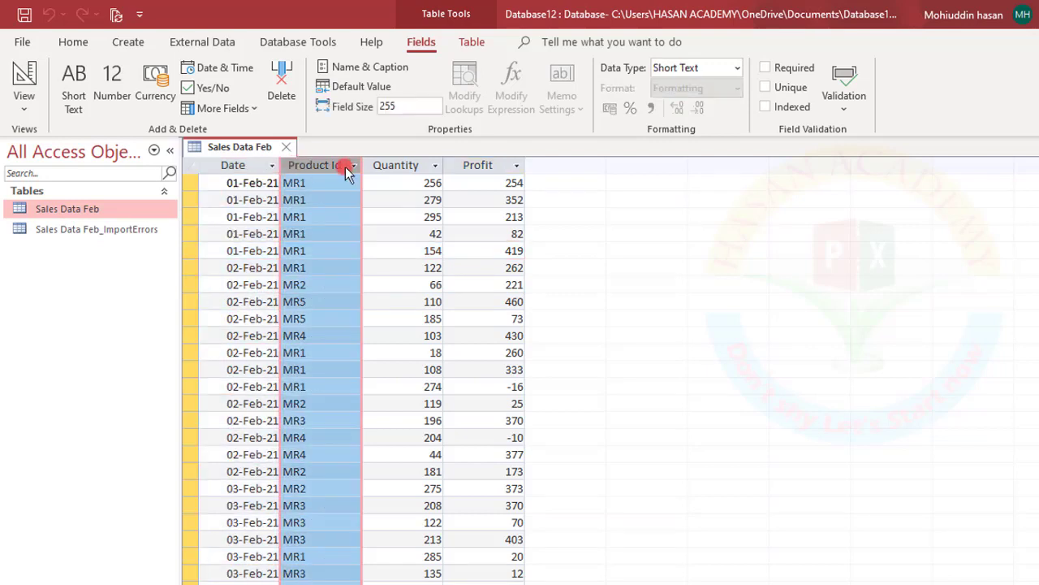
left_click(394, 167)
left_click(492, 164)
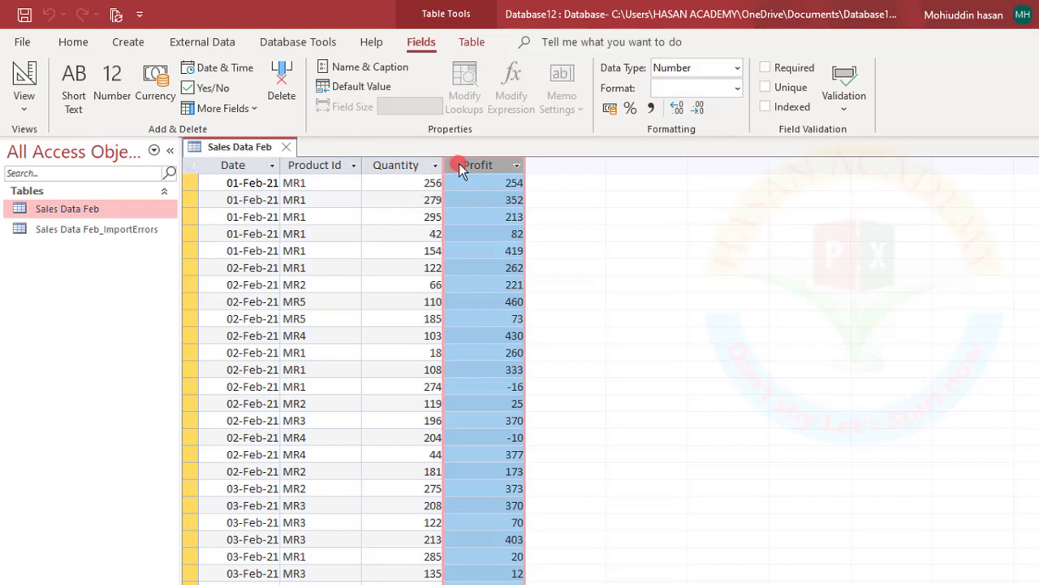
left_click(388, 160)
left_click(474, 165)
left_click(404, 189)
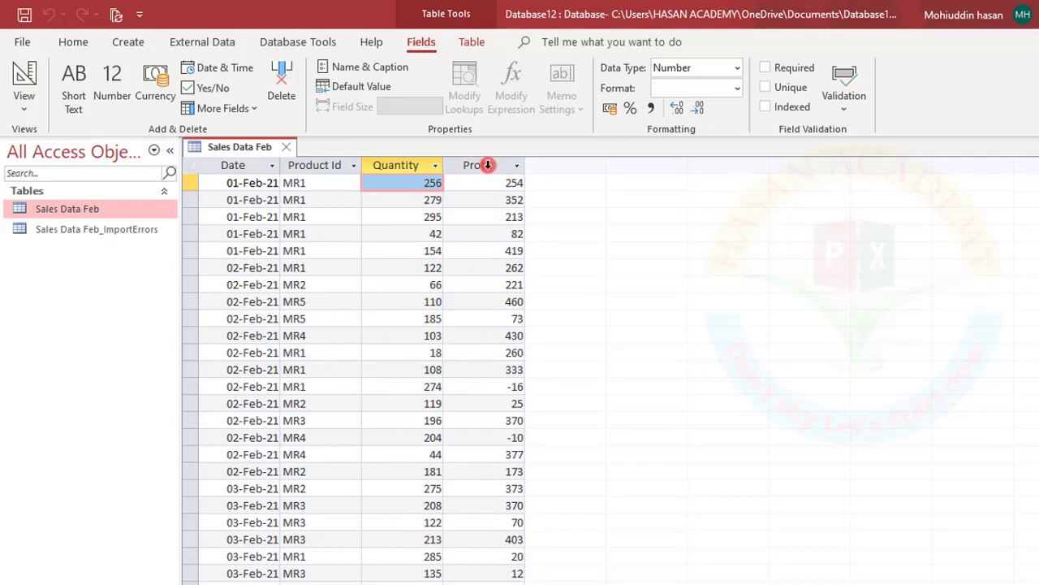
left_click(488, 165)
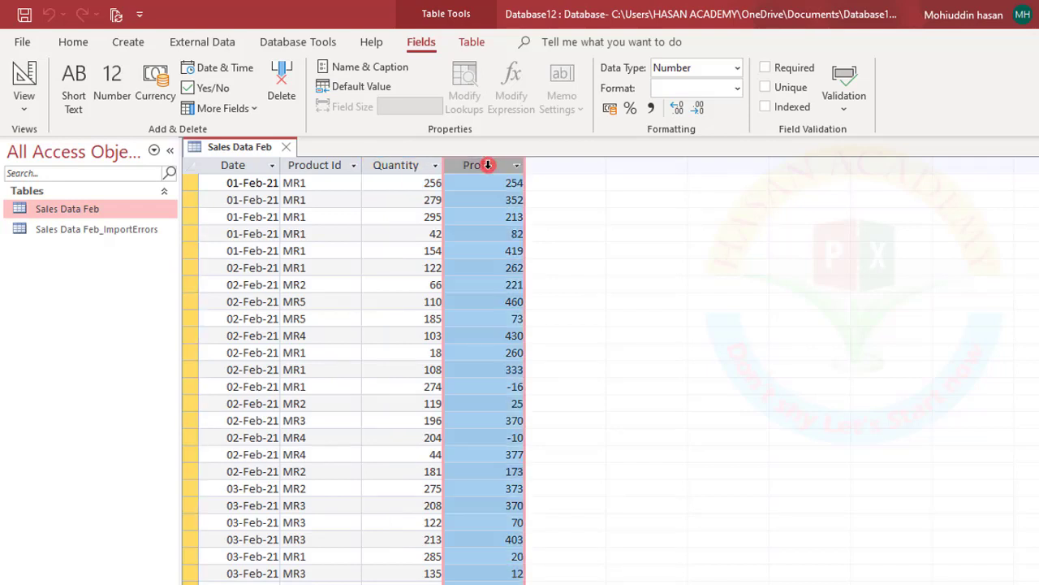
Open Sales Data Feb in Design View and add a Per Pcs Profit field
right_click(72, 216)
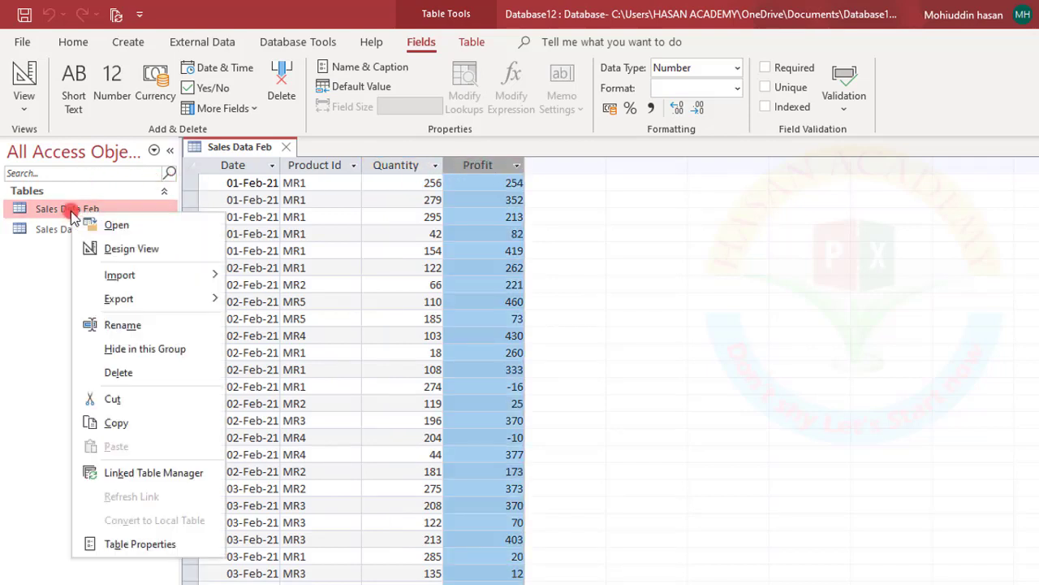
left_click(21, 85)
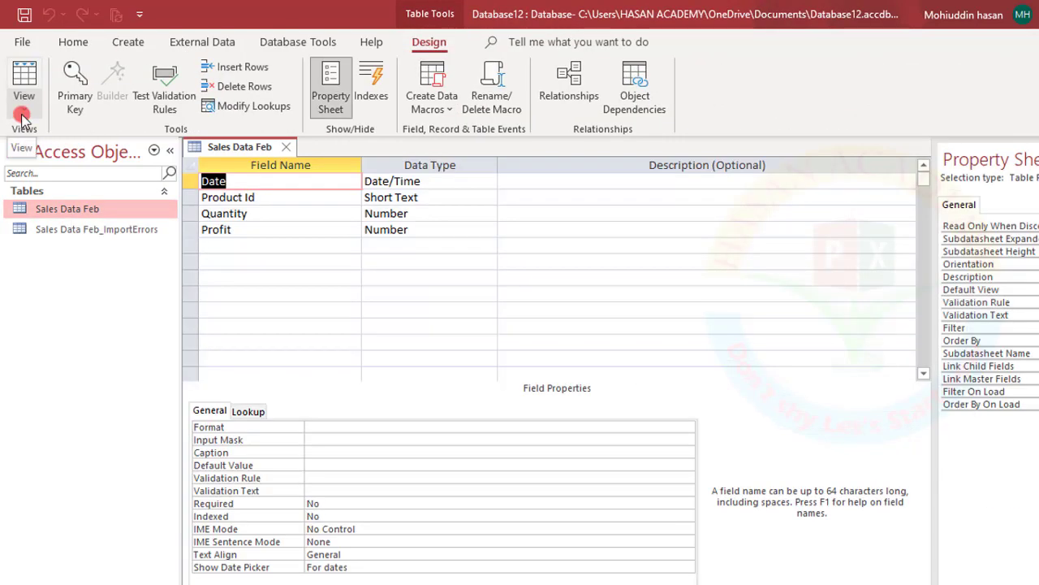
left_click(261, 246)
type("Per Pcs Profit")
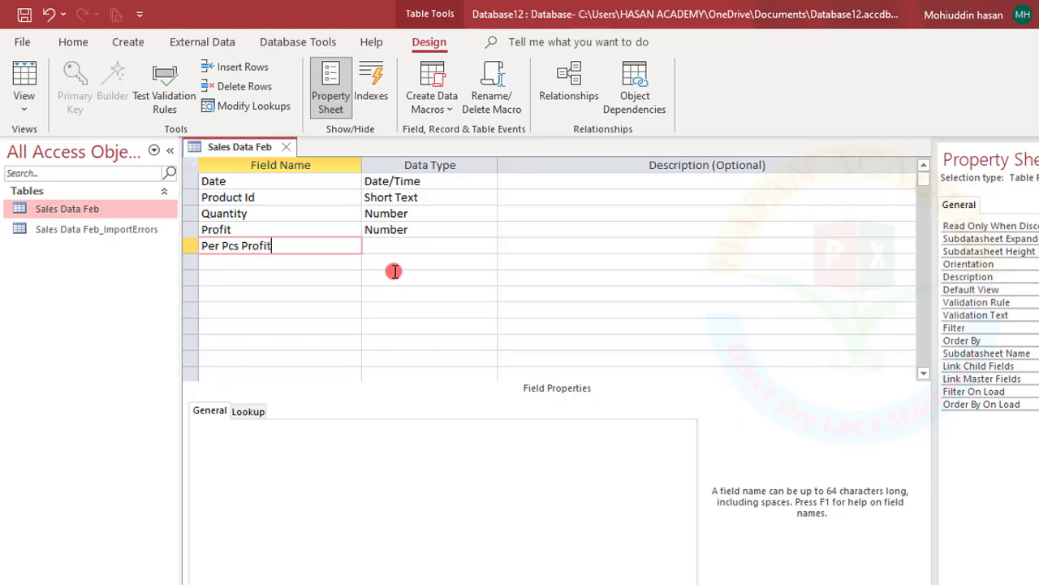
left_click(418, 248)
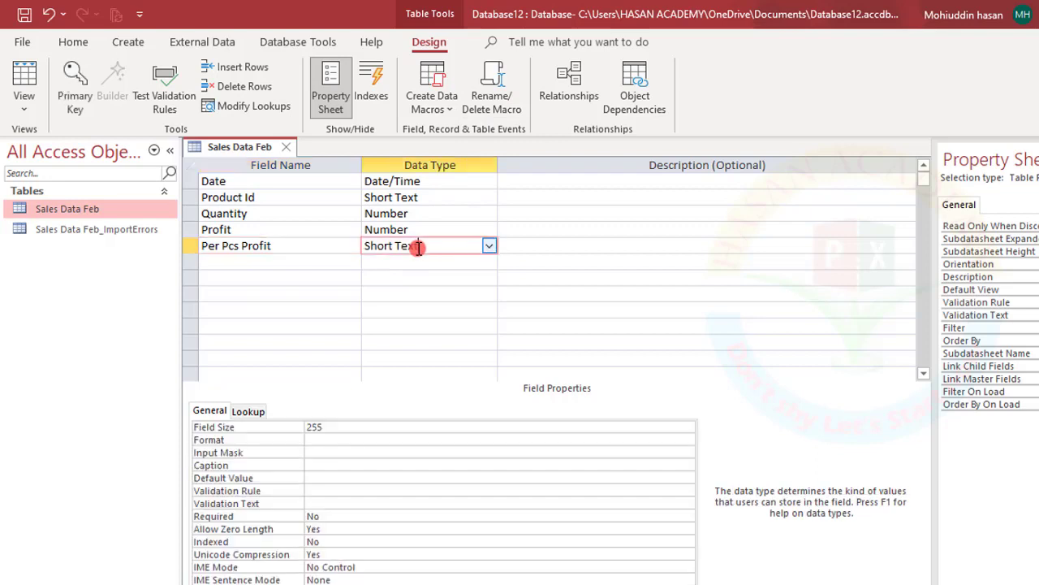
left_click(488, 246)
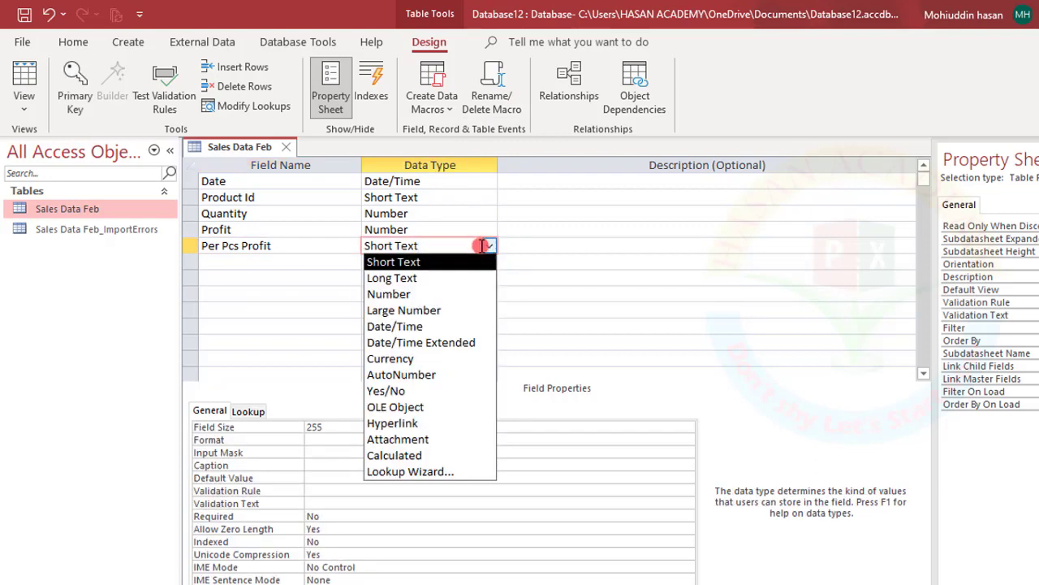
Make Per Pcs Profit a Calculated field with expression [Profit]/[Quantity]
left_click(402, 455)
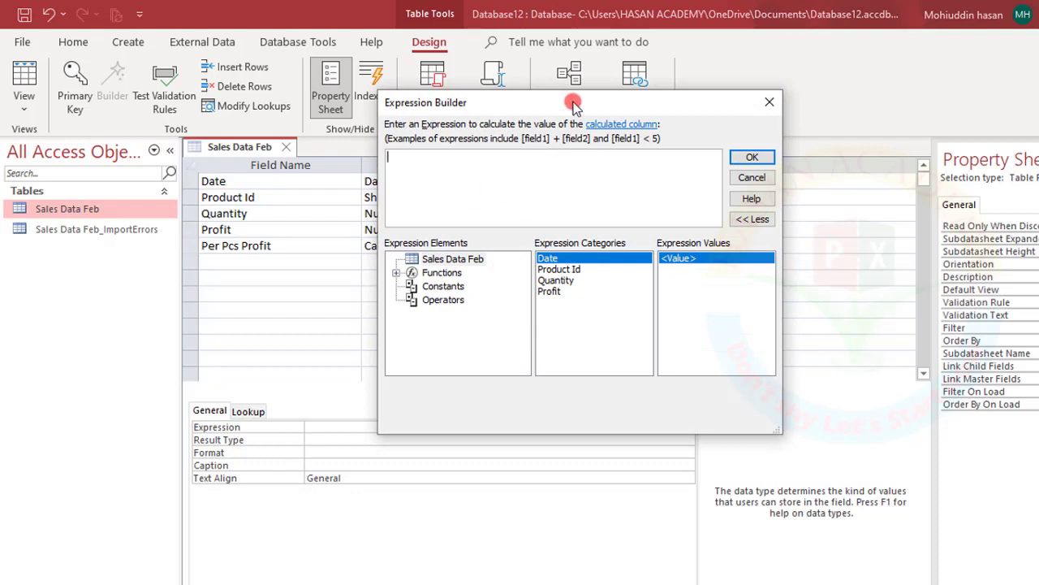
left_click_drag(575, 102, 638, 101)
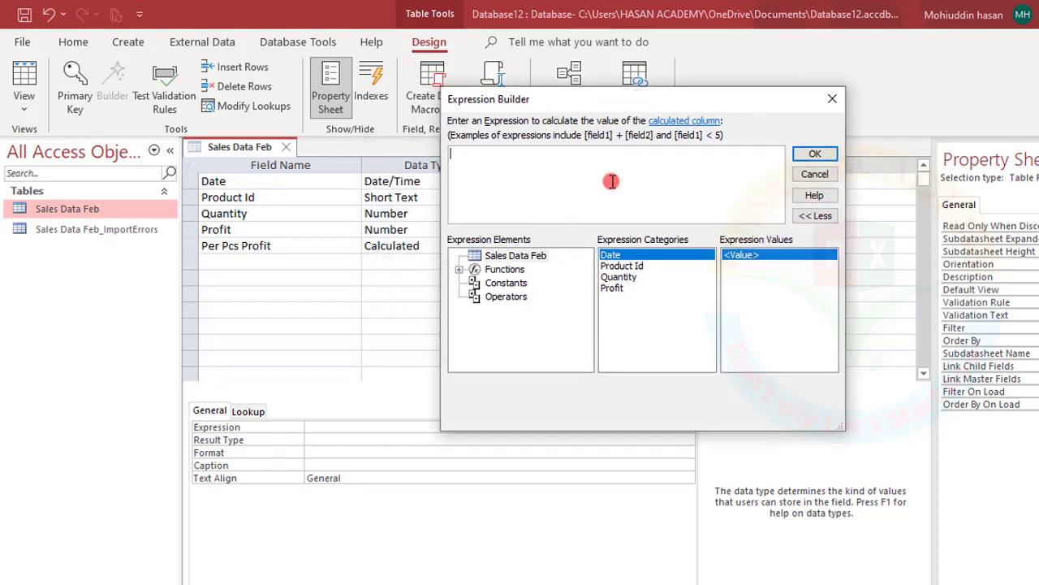
left_click(614, 289)
type("[Profit] /")
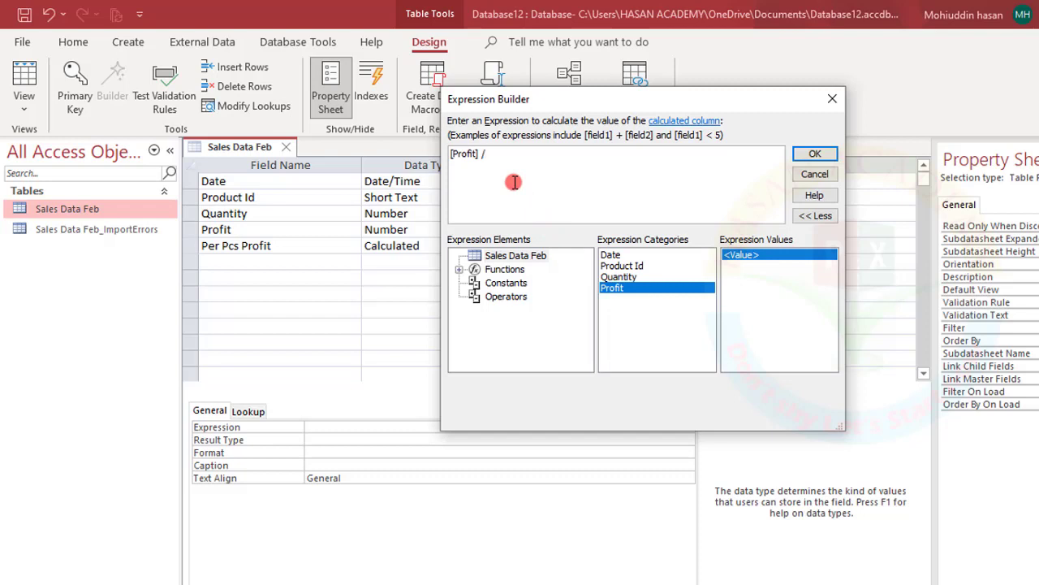
left_click(617, 277)
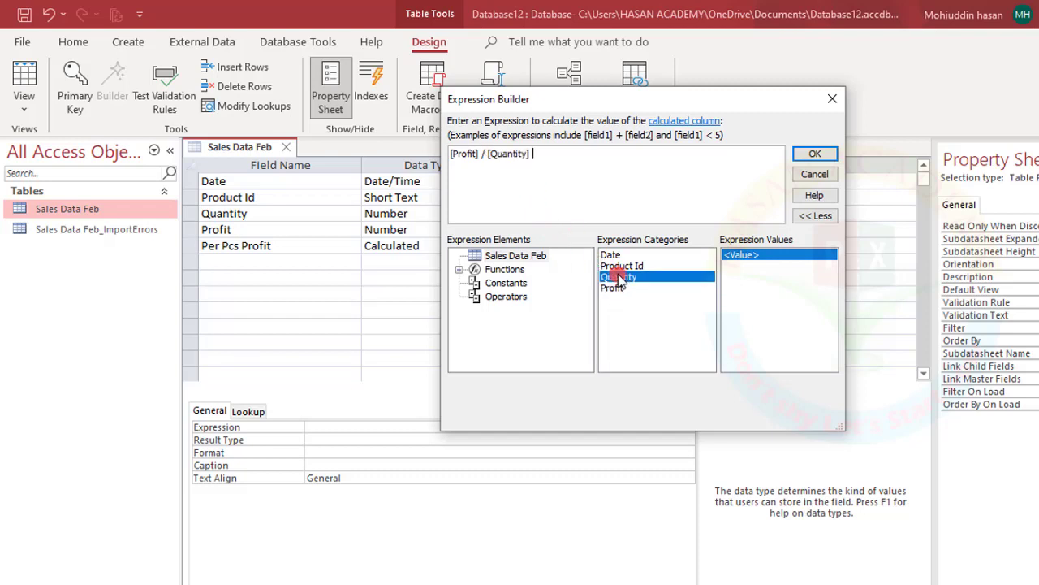
left_click(812, 156)
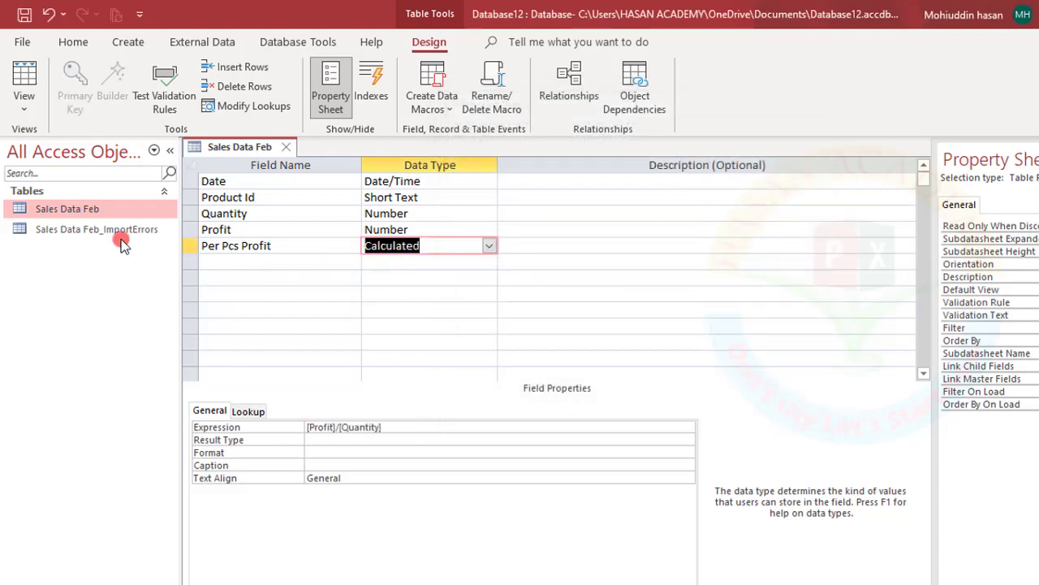
left_click(25, 96)
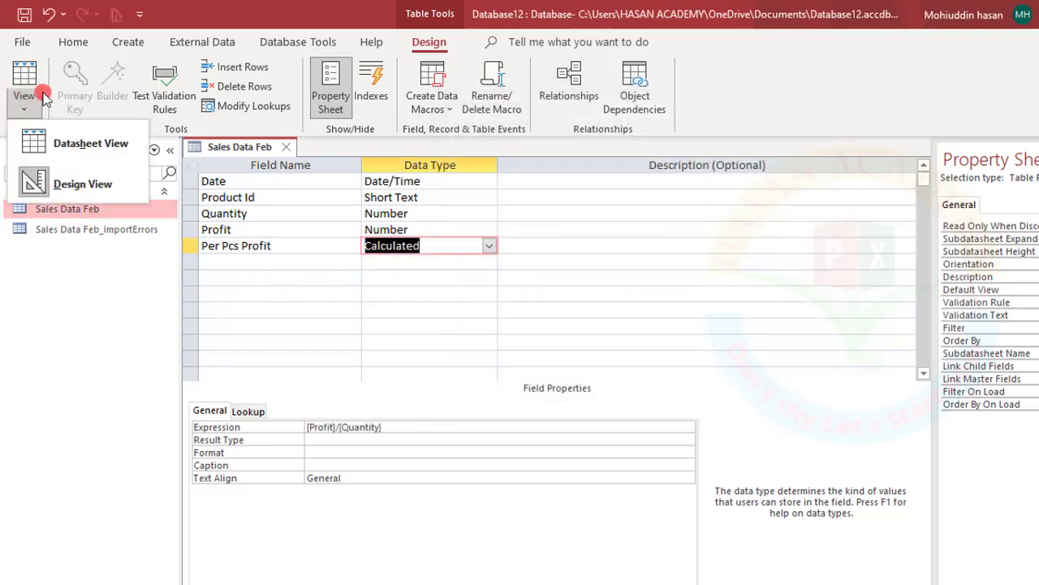
Save the design and widen the Per Pcs Profit column to show values like 0.9921875
left_click(55, 149)
left_click(539, 370)
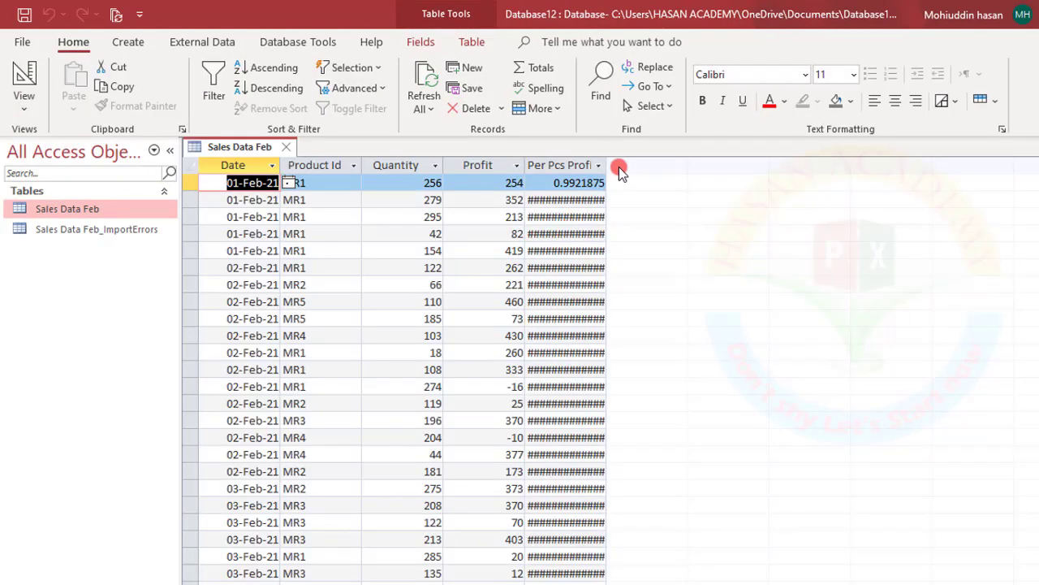
left_click_drag(607, 167, 641, 167)
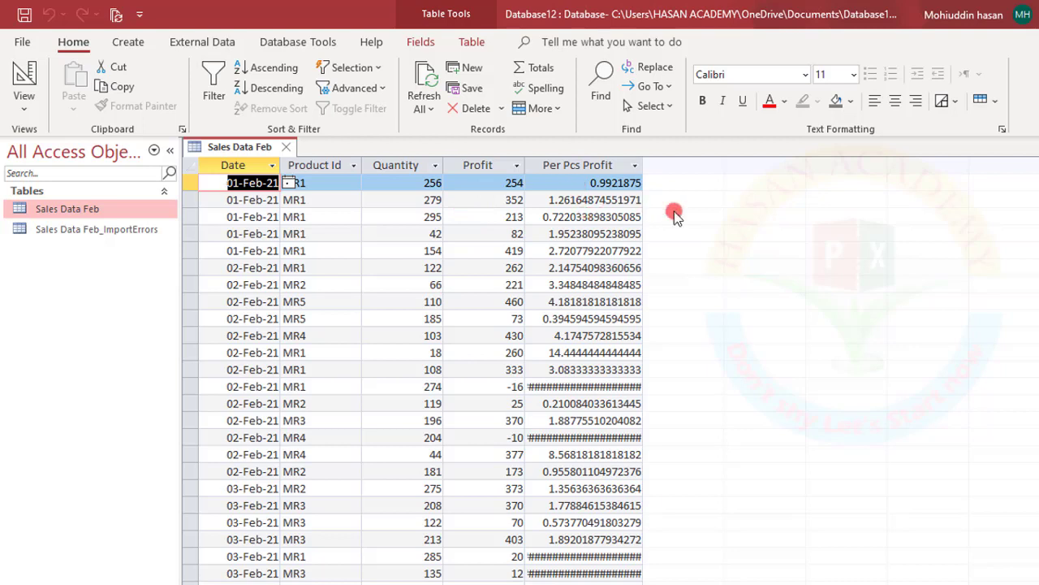
left_click(389, 184)
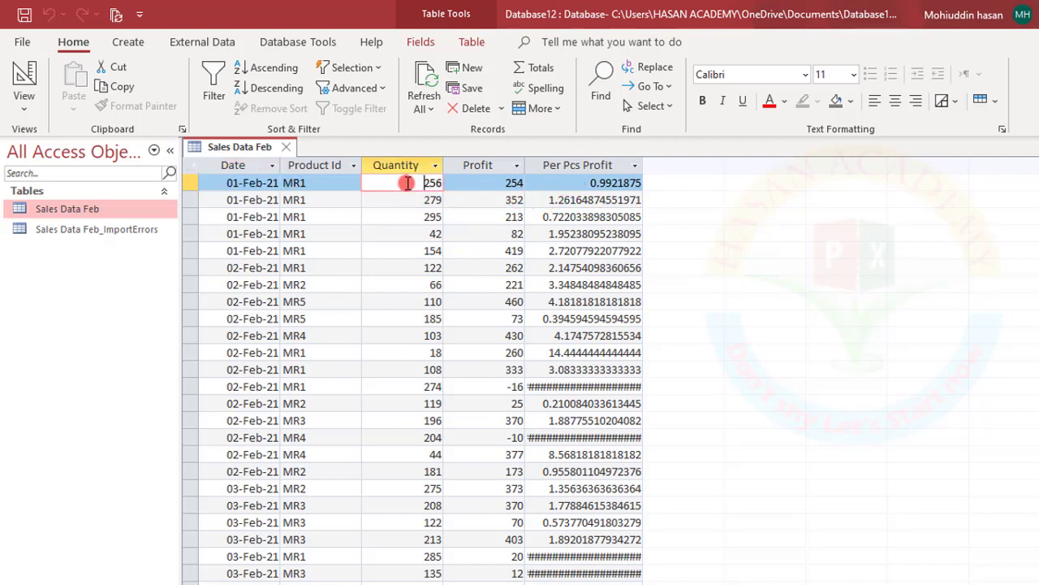
left_click(598, 183)
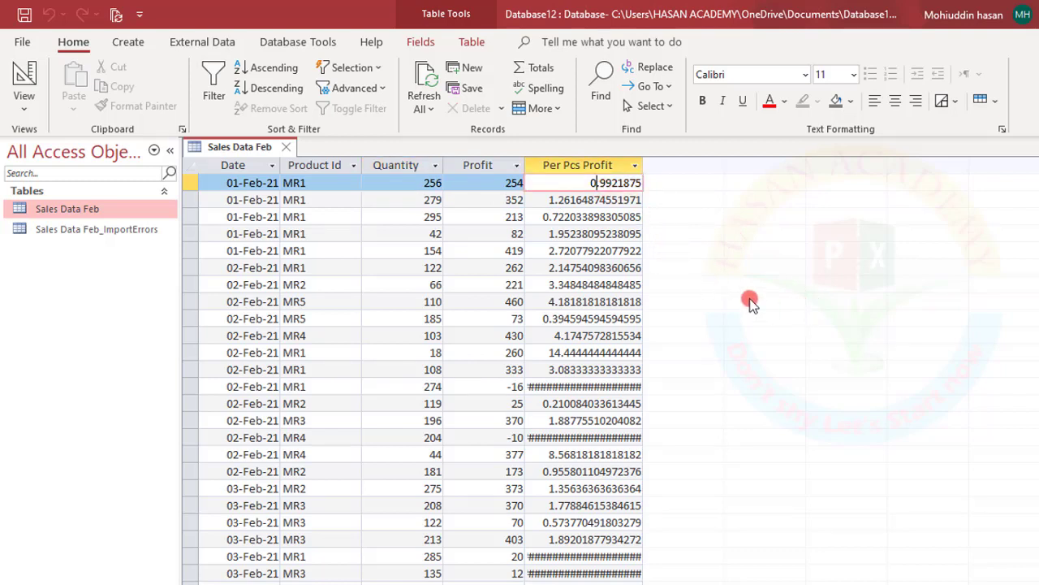
left_click(505, 183)
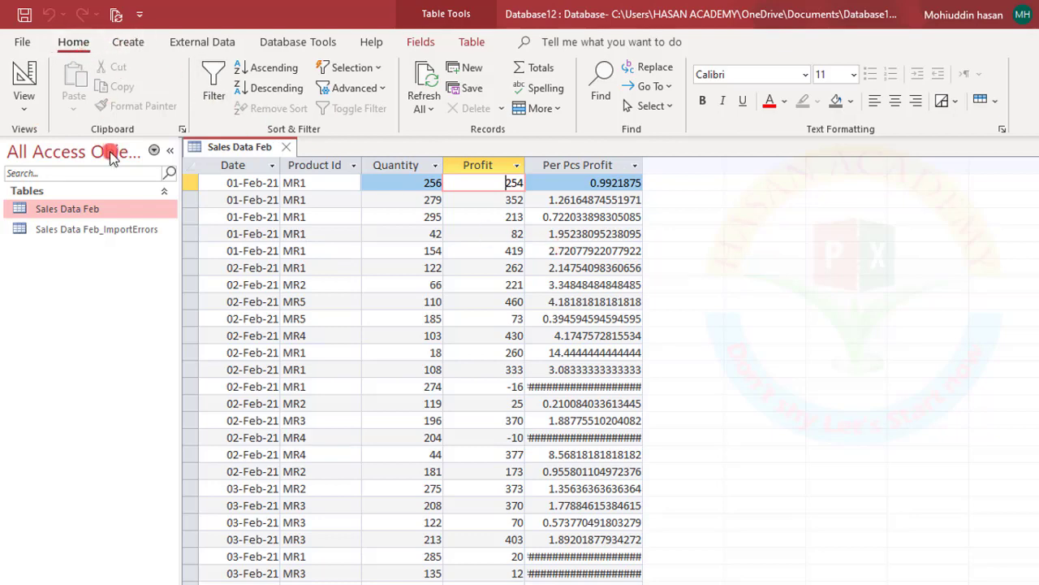
Start an Excel export of the Sales Data Feb table with the Desktop as destination
right_click(82, 209)
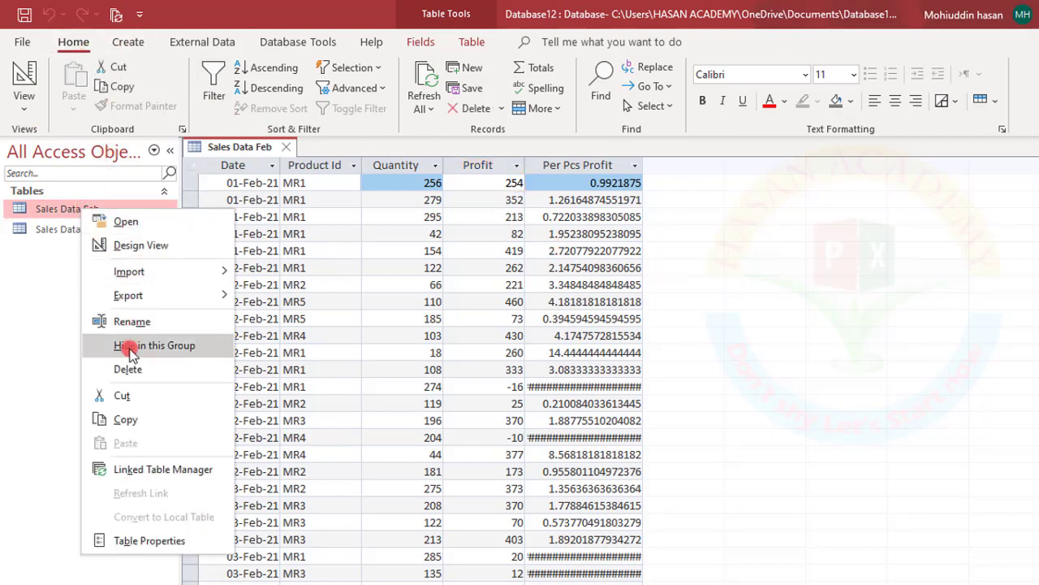
mouse_move(133, 294)
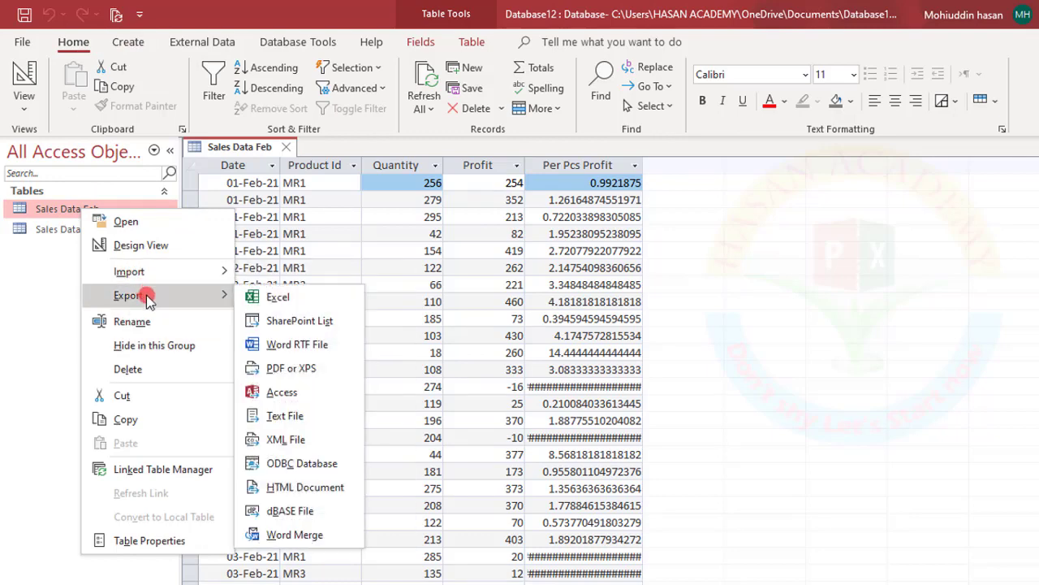
left_click(295, 297)
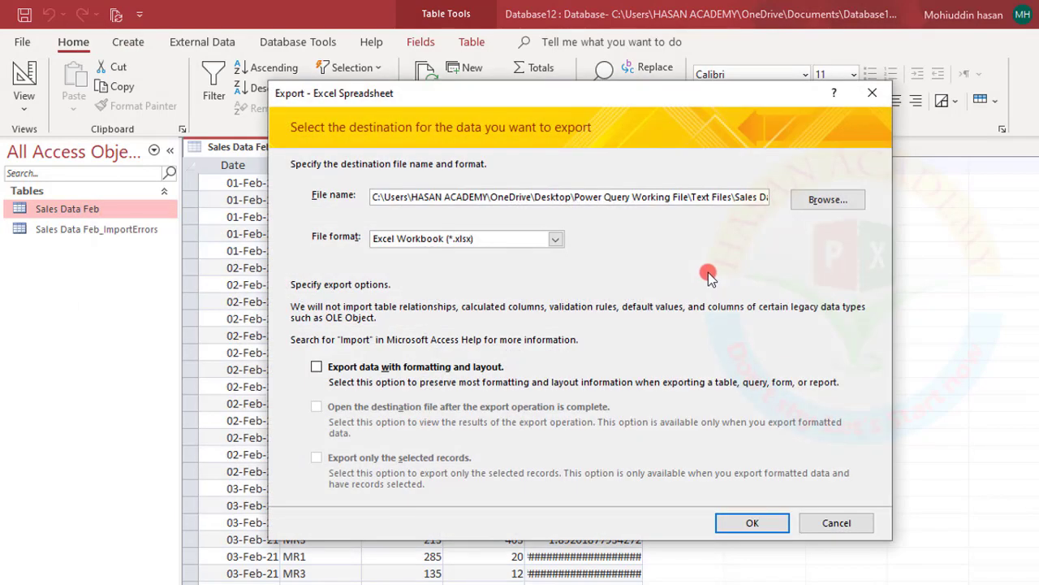
left_click(818, 199)
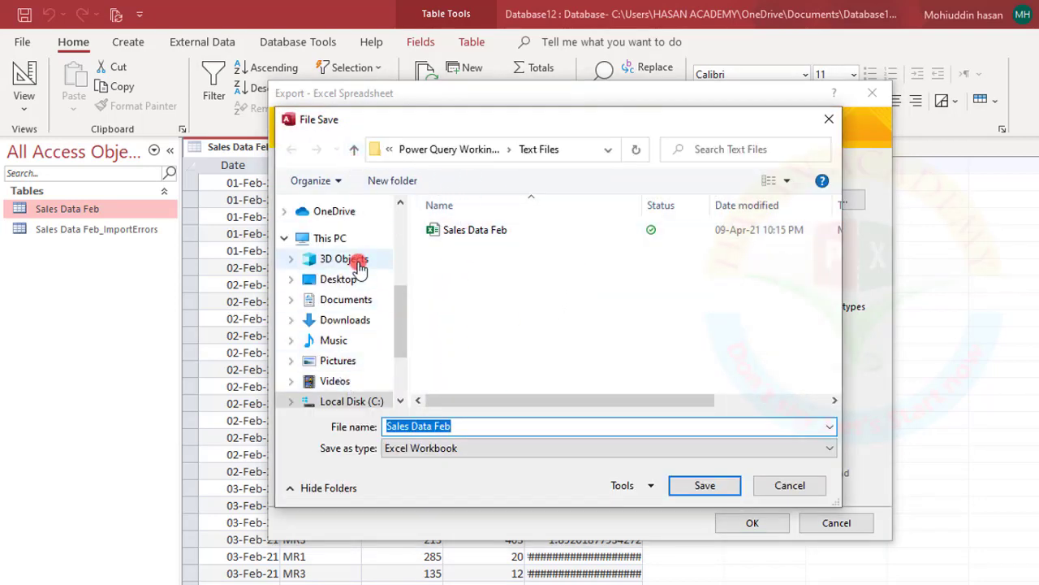
left_click(333, 280)
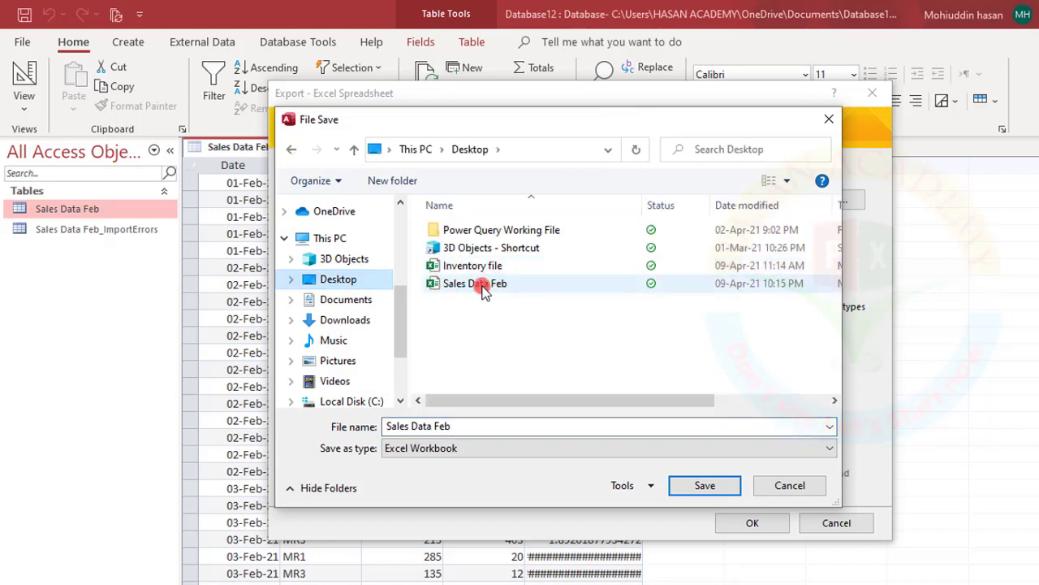
Name the workbook Sales Data Feb 2, run the export and close the wizard
left_click(479, 284)
triple_click(464, 426)
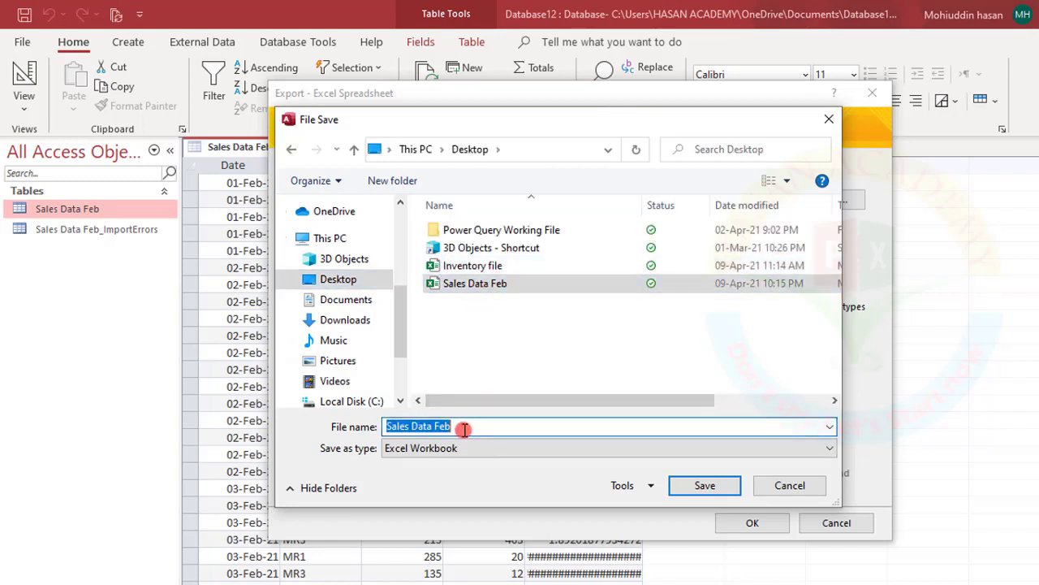
double_click(463, 427)
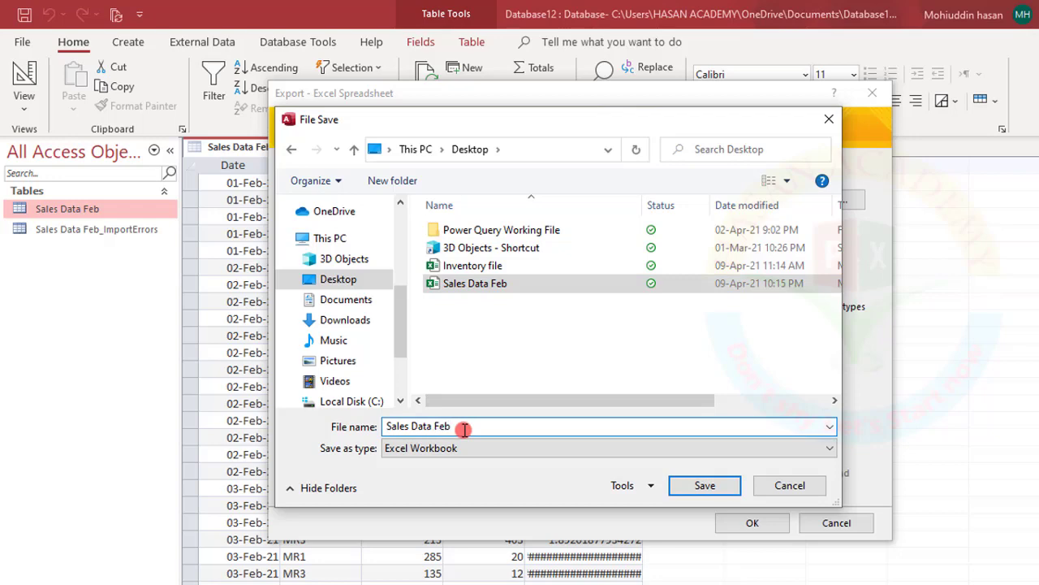
left_click(703, 485)
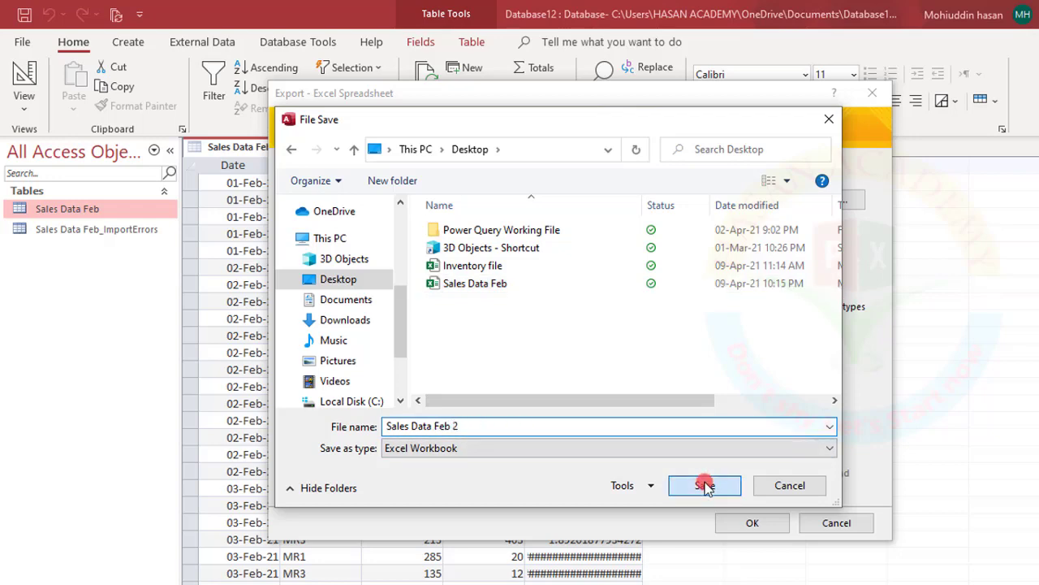
left_click(749, 521)
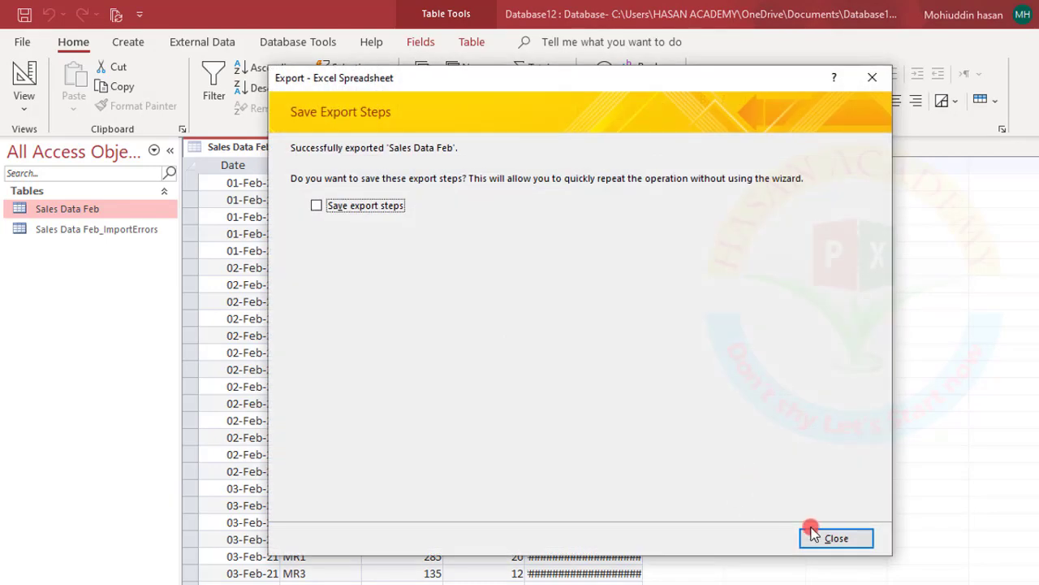
left_click(808, 536)
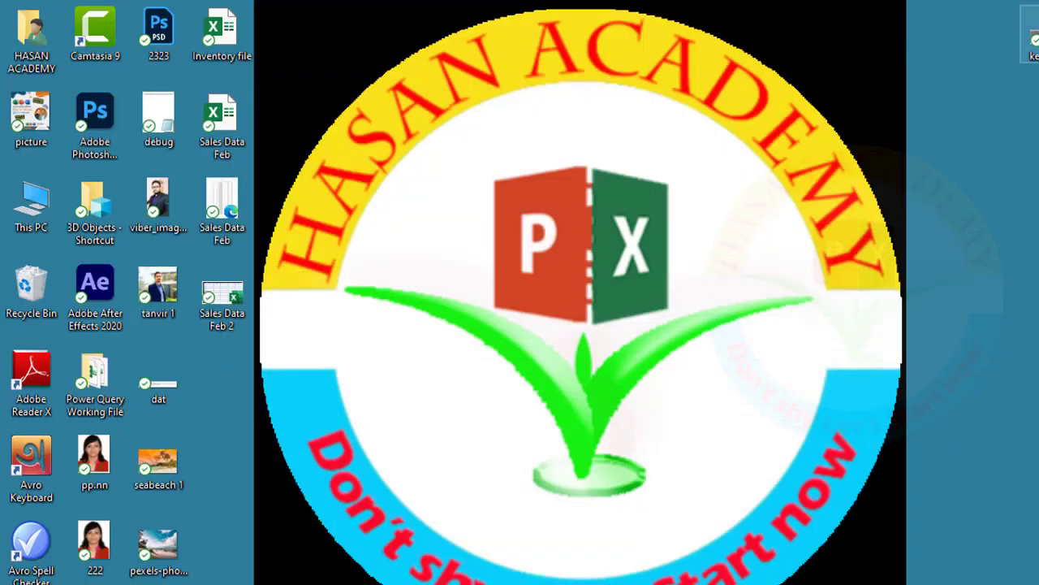
Open Sales Data Feb 2 from the desktop in Excel
left_click(215, 302)
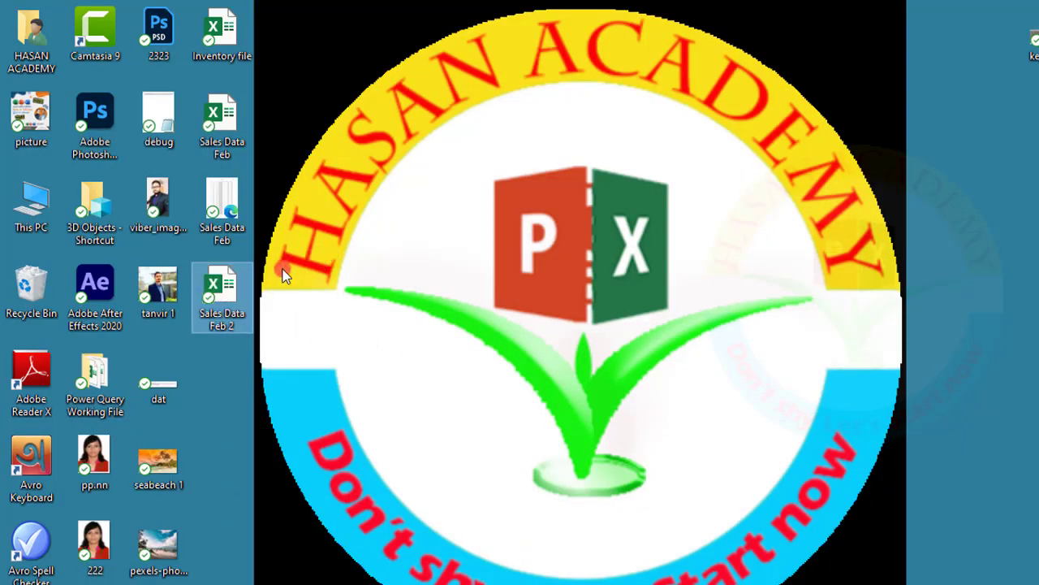
double_click(214, 209)
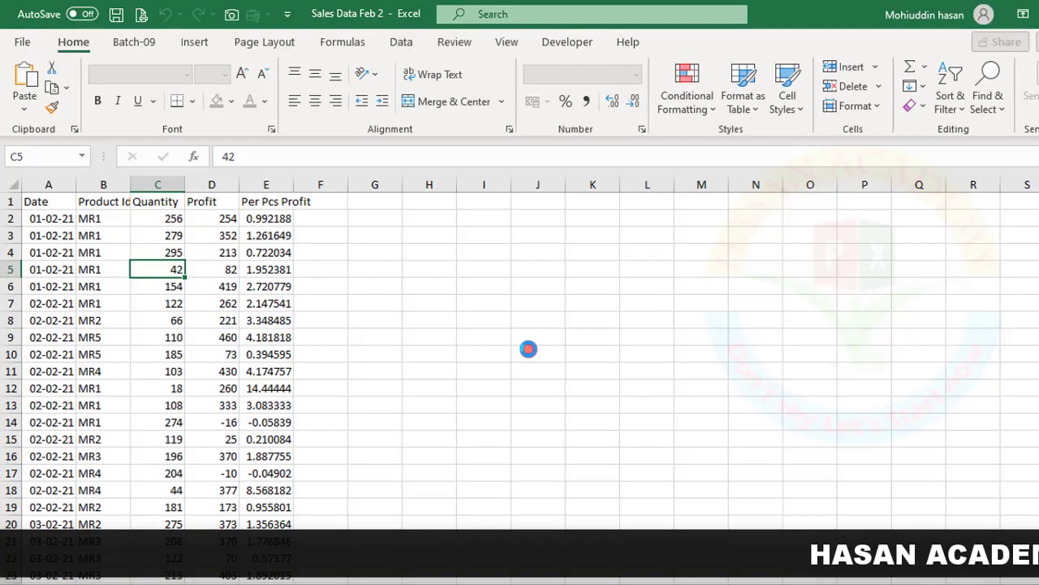
Widen column E to show full Per Pcs Profit decimals and save Sales Data Feb 2
left_click_drag(293, 184, 370, 185)
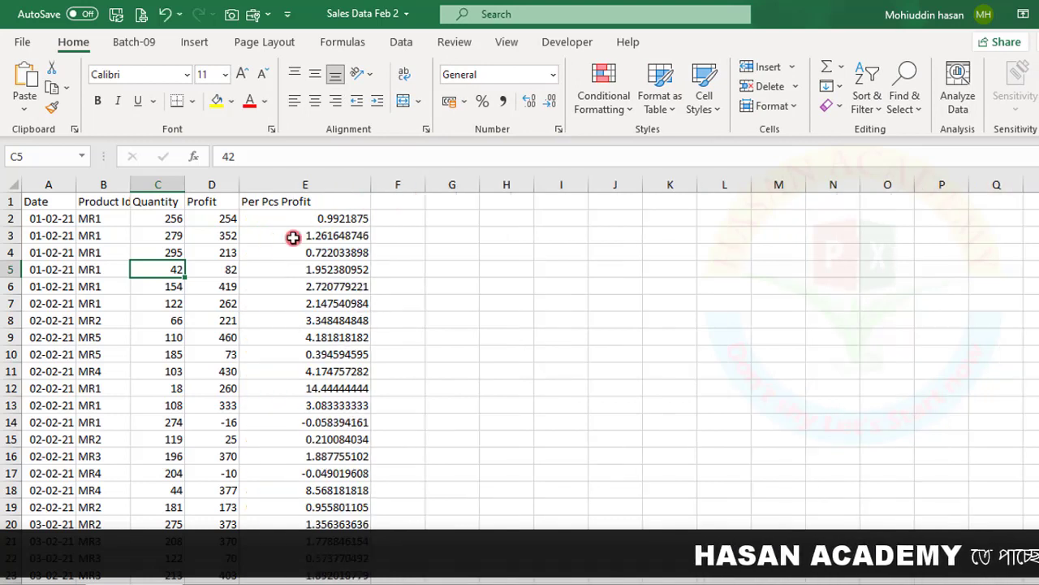
left_click(268, 225)
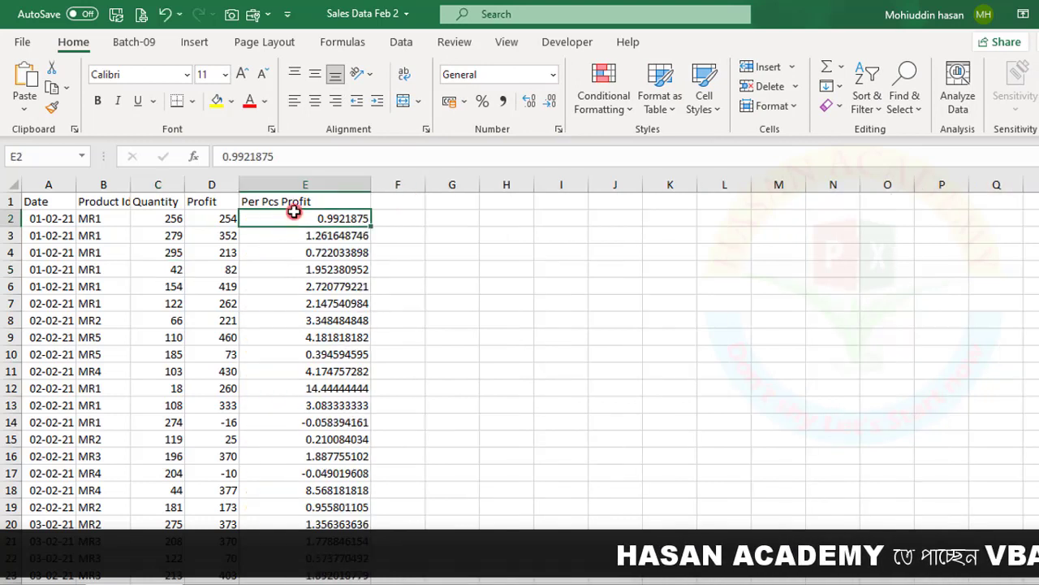
left_click(123, 203)
key("ctrl+s")
left_click(199, 285)
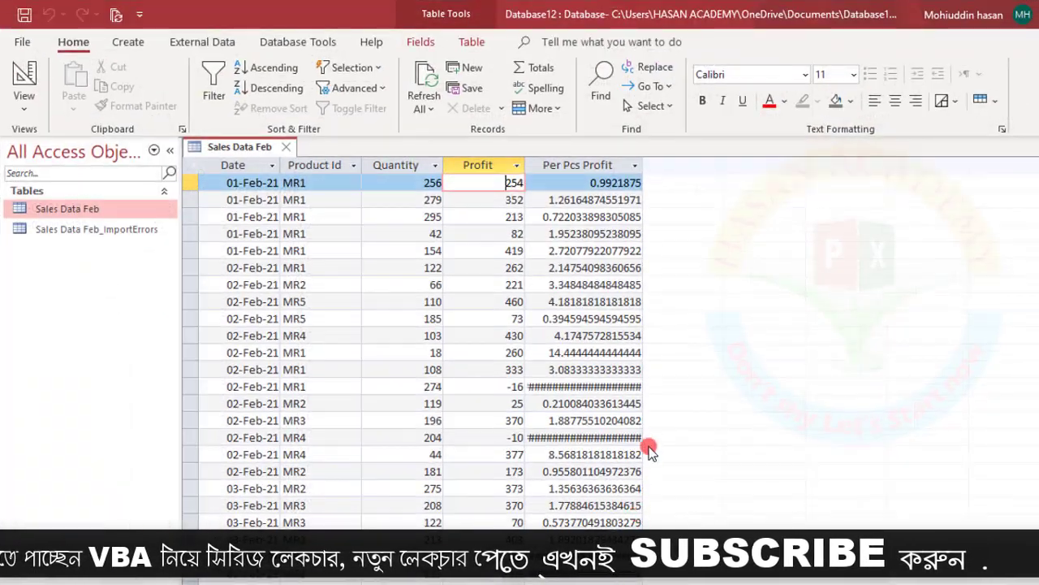
Start an Excel export of Sales Data Feb, naming the destination file Sales Data Feb 3
right_click(36, 209)
mouse_move(81, 294)
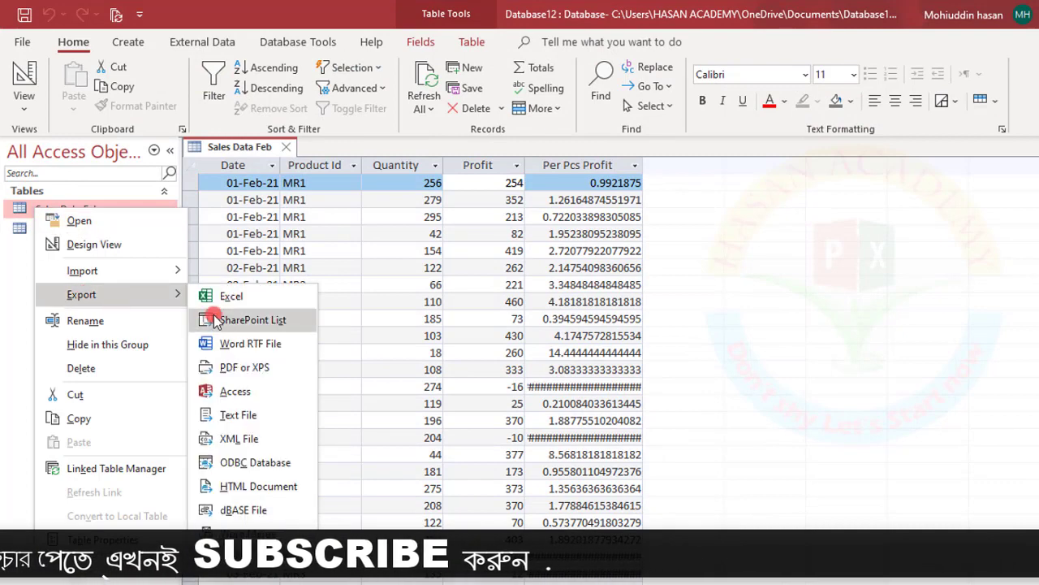
left_click(268, 302)
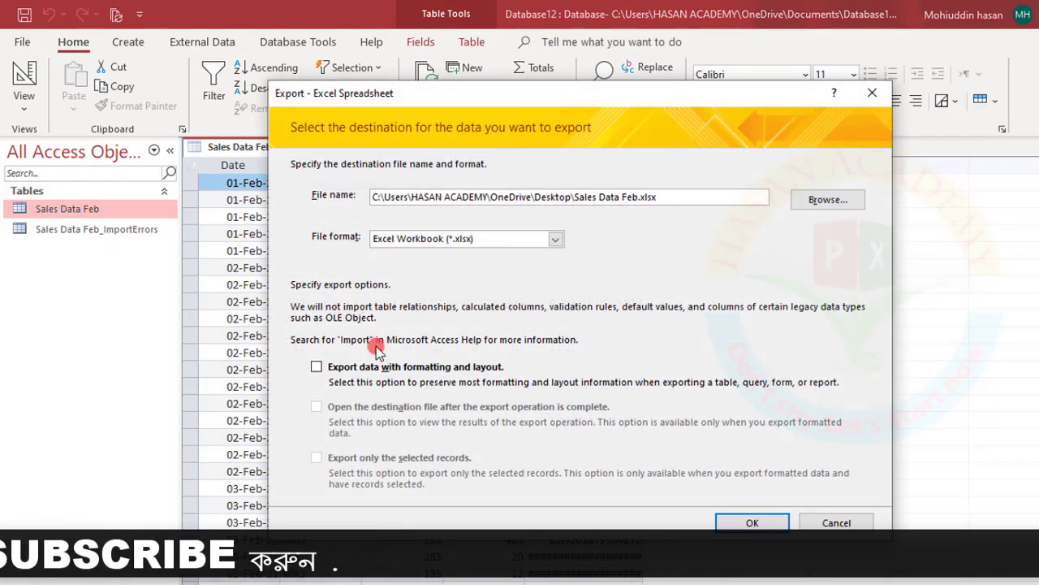
left_click(317, 368)
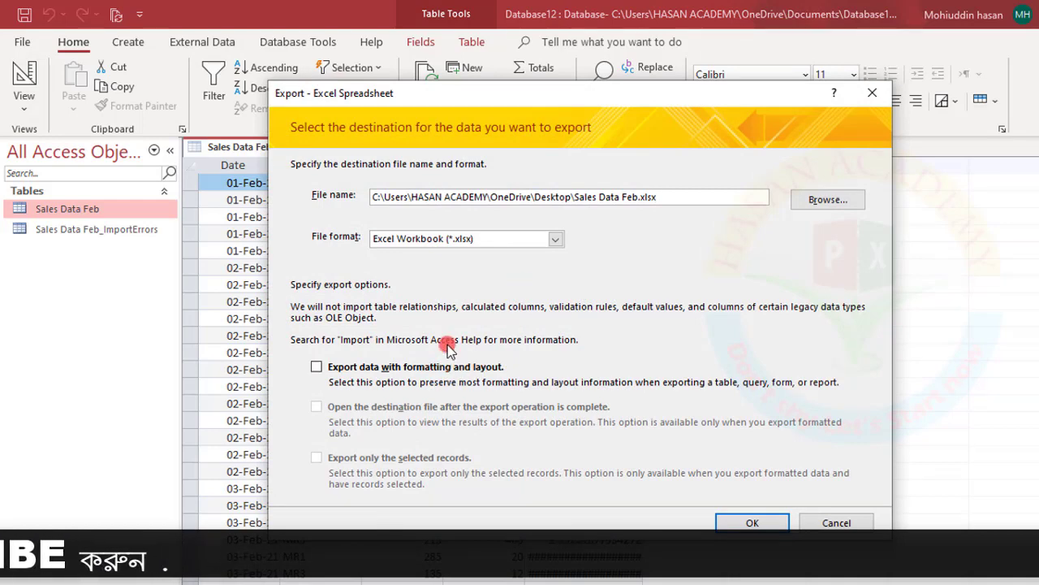
left_click(836, 203)
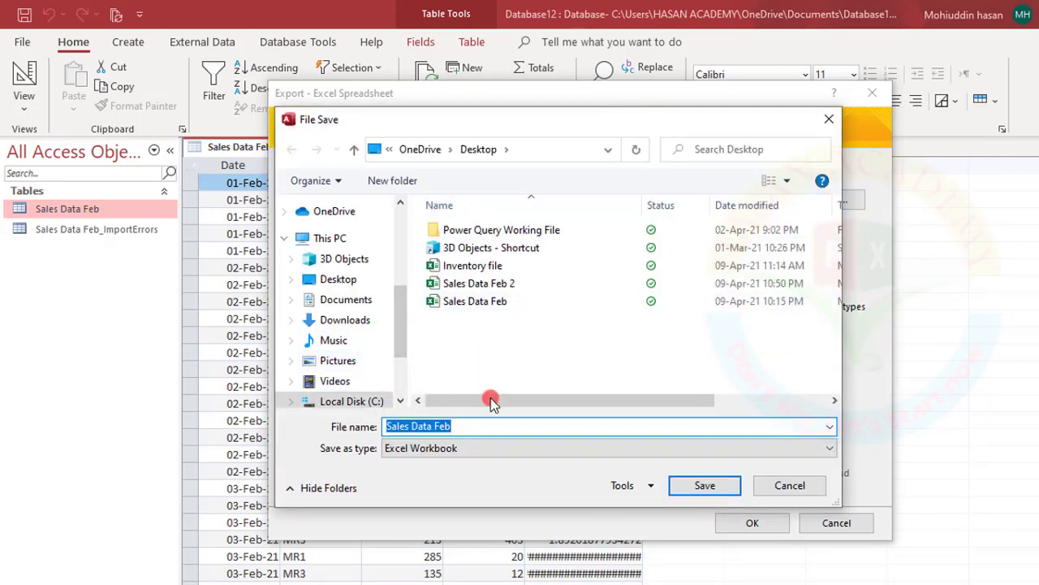
left_click(472, 425)
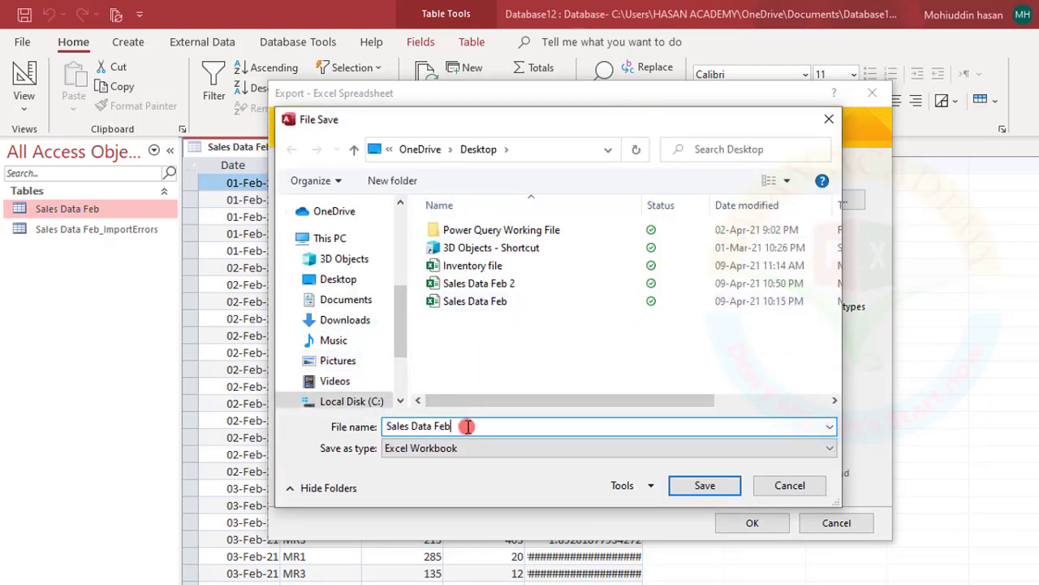
type("3")
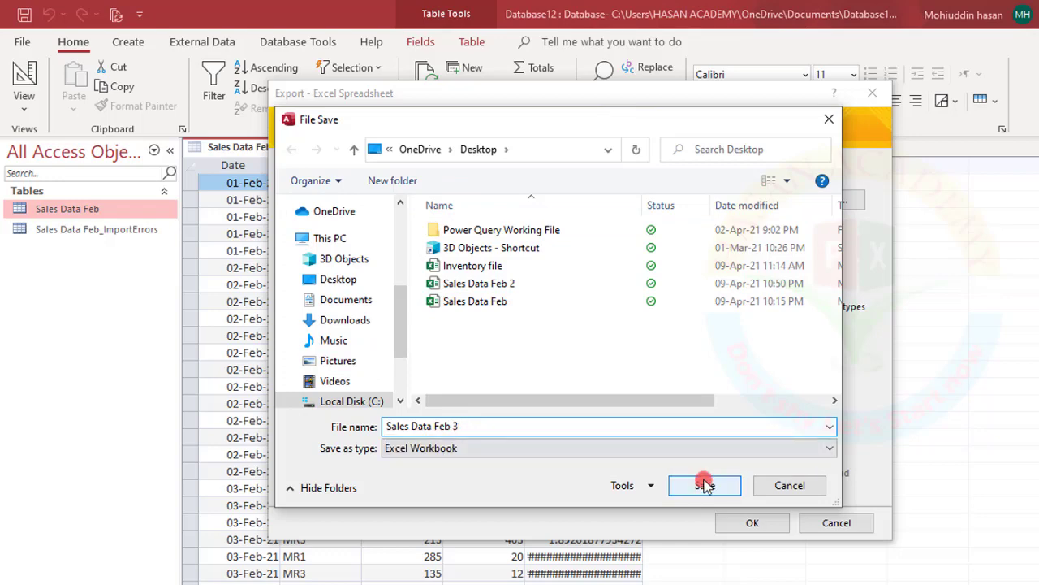
left_click(705, 485)
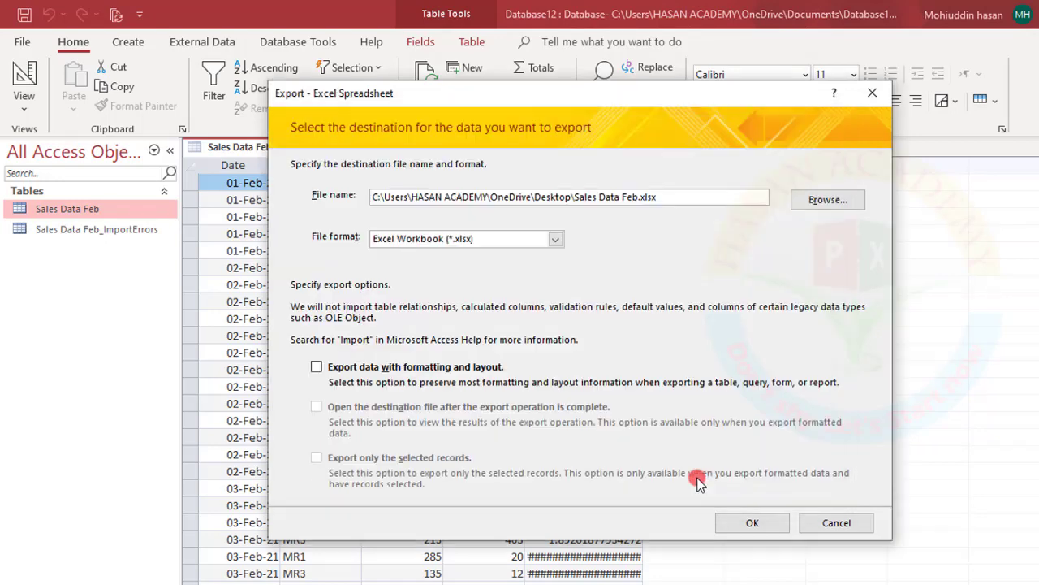
Include formatting and layout, run the export and close the wizard
left_click(316, 368)
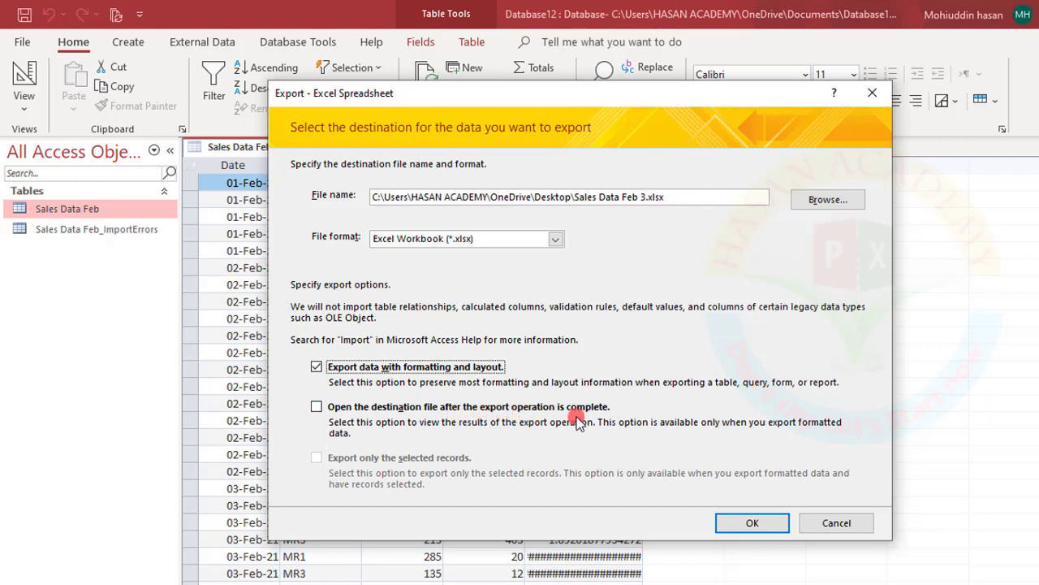
left_click(722, 520)
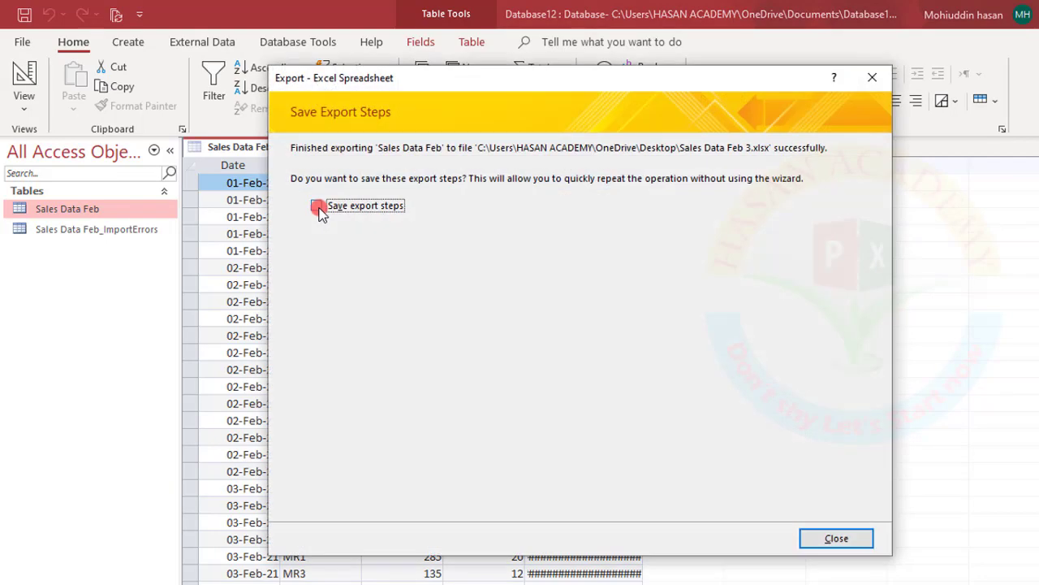
left_click_drag(465, 78, 810, 133)
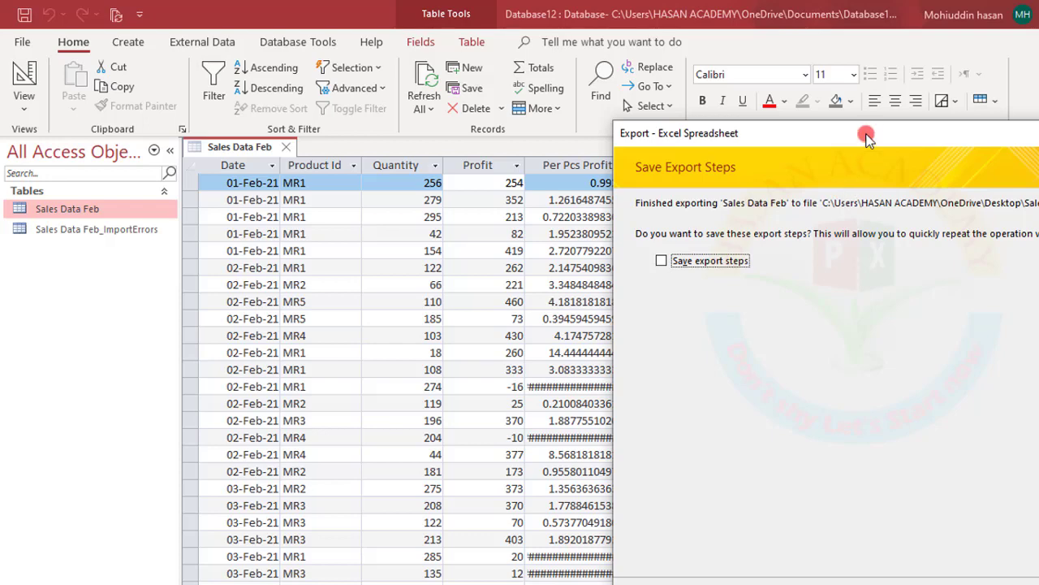
left_click_drag(865, 132, 672, 118)
left_click(957, 574)
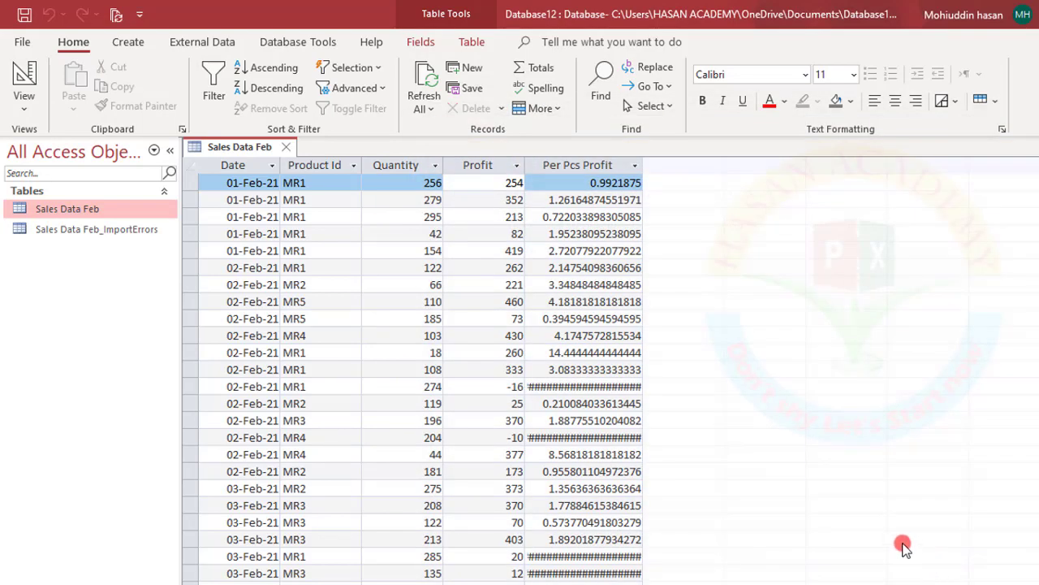
Open the exported Sales Data Feb 3 workbook from the desktop and save it
key("alt+Tab")
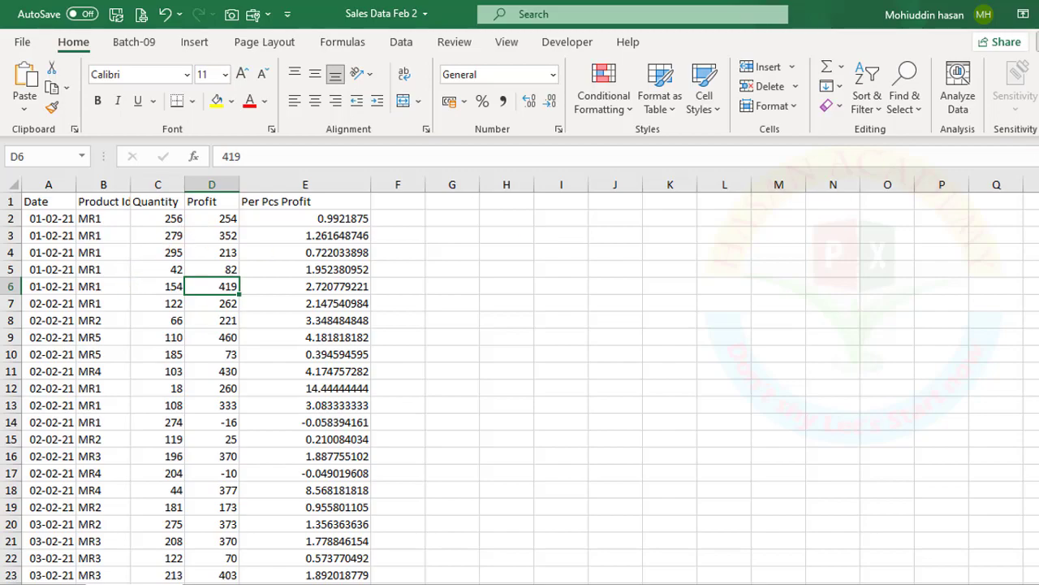
key("super+d")
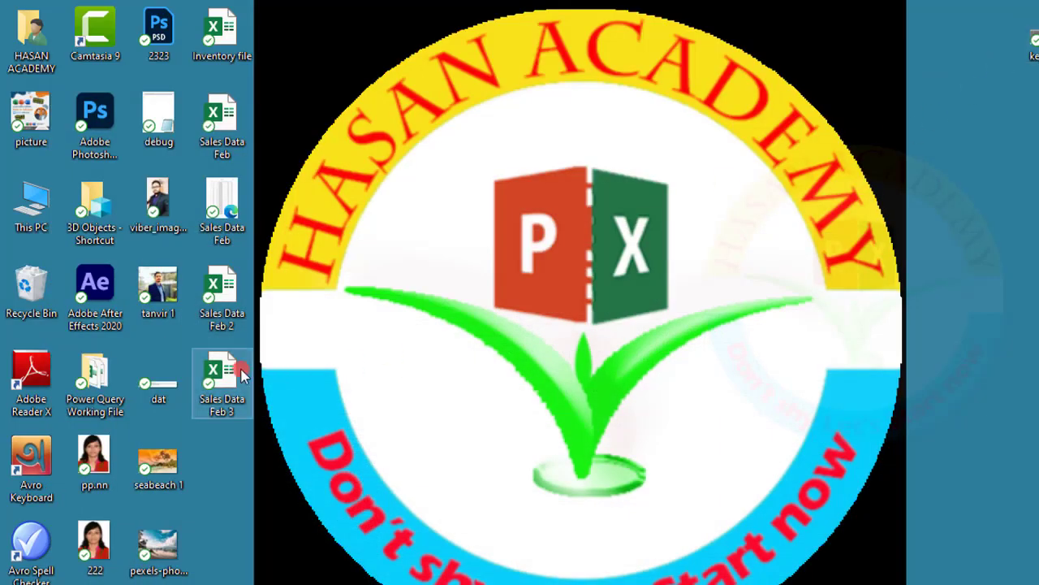
left_click(360, 331)
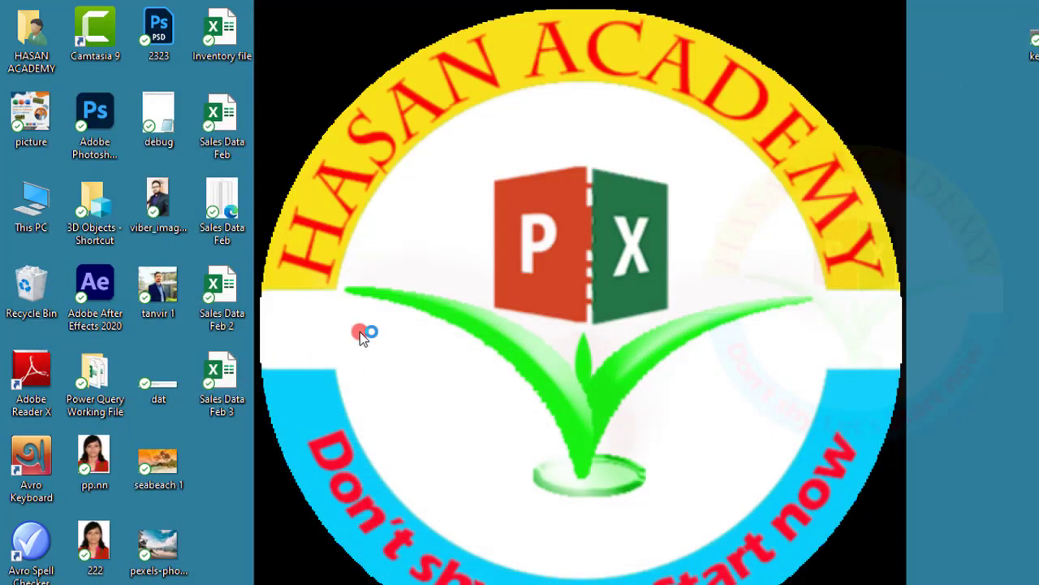
key("super+d")
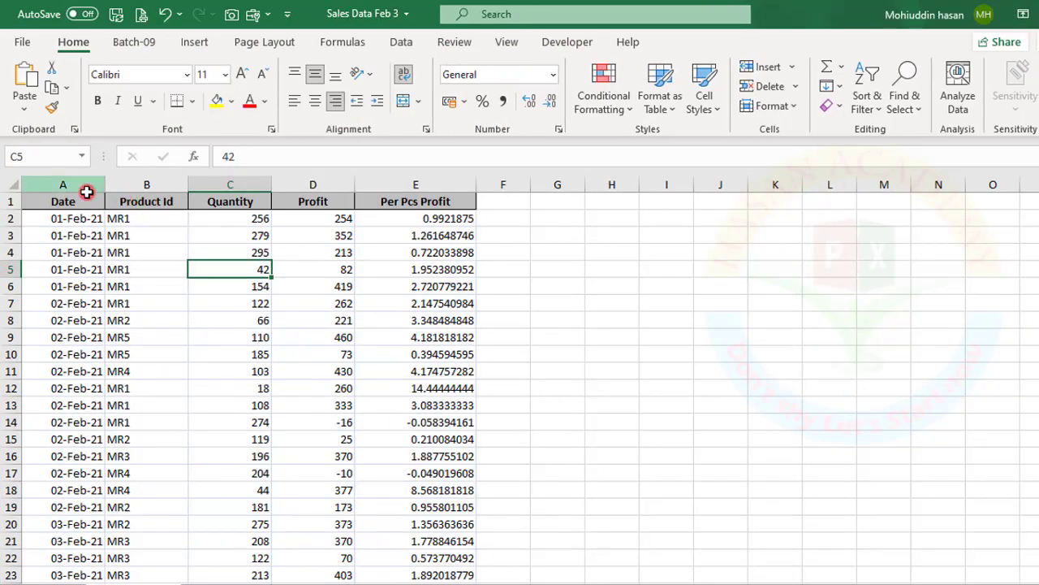
left_click_drag(70, 198, 430, 219)
key("ctrl+s")
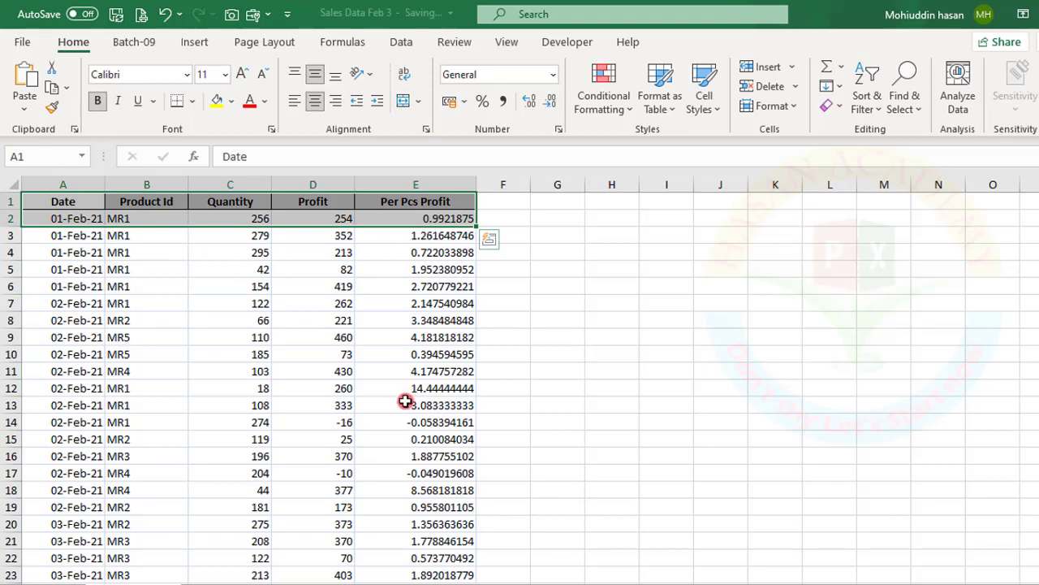
Inspect the Sales Data Feb 3 headers and data rows A2 to E21
scroll(405, 401, "down", 6)
scroll(405, 401, "up", 6)
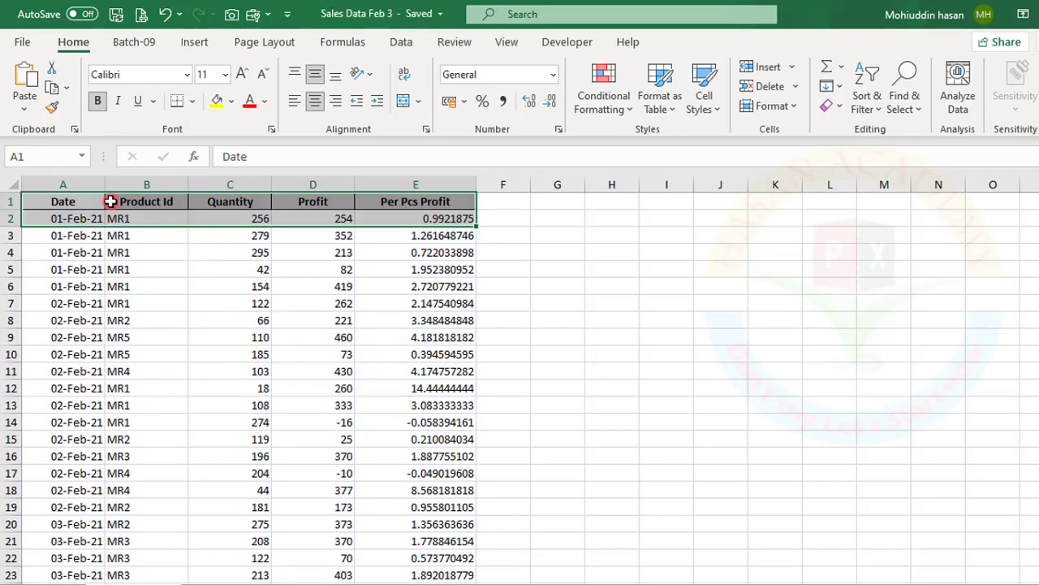
left_click(139, 202)
left_click(327, 203)
left_click(413, 201)
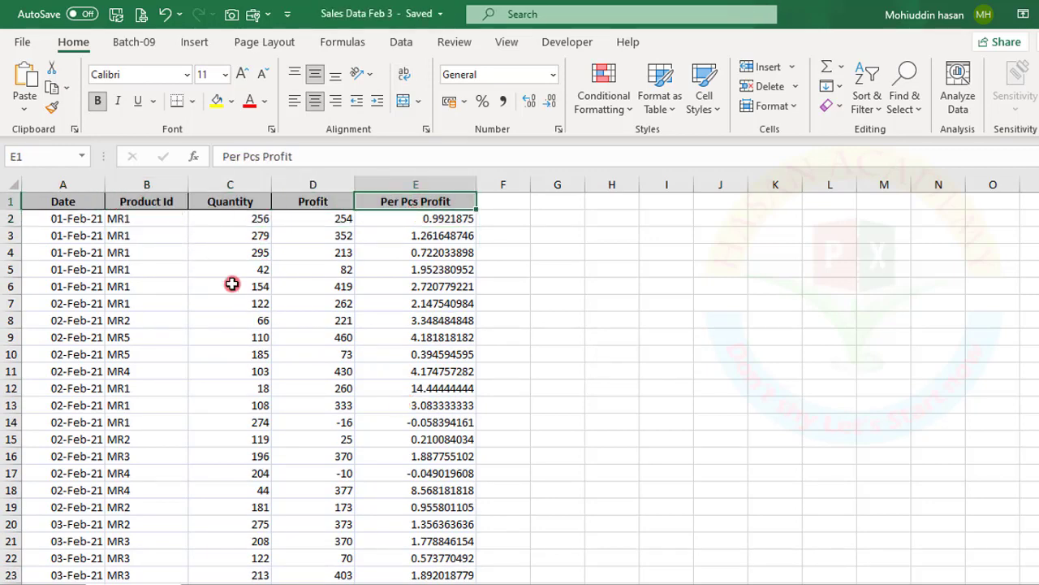
left_click_drag(63, 213, 422, 541)
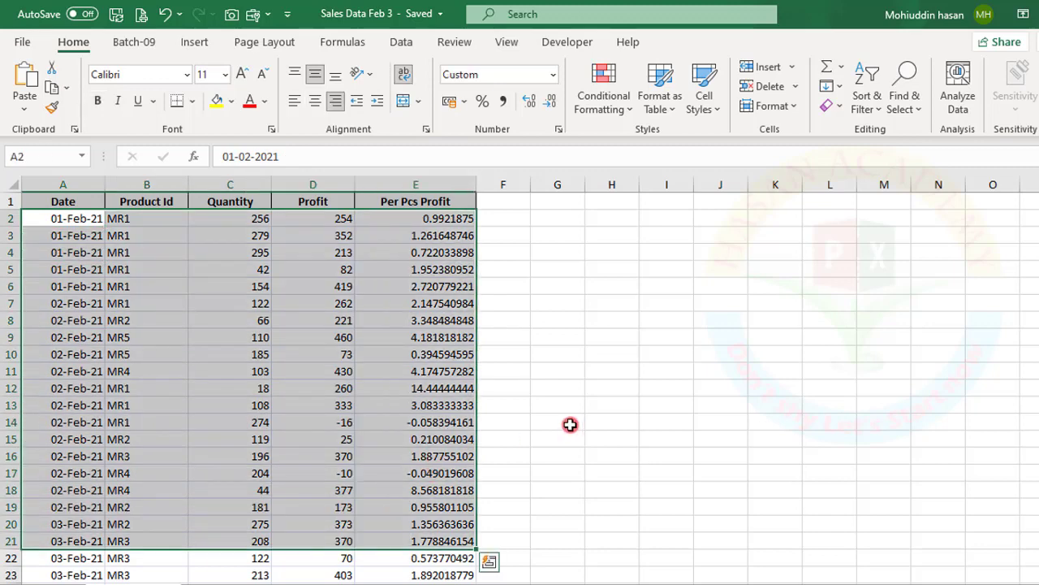
left_click(570, 424)
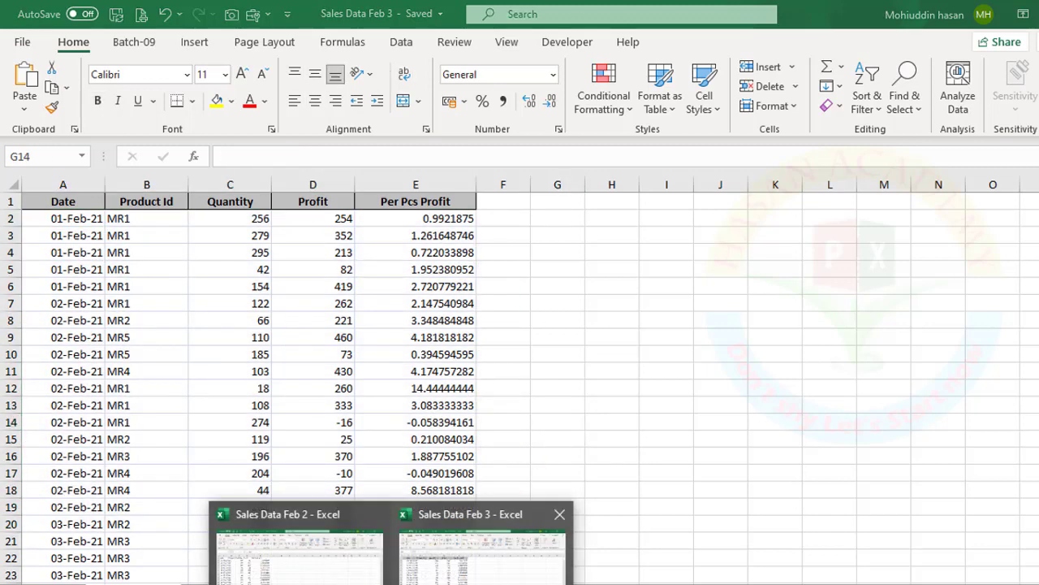
Close Sales Data Feb 2 without saving, then close Sales Data Feb 3
left_click(535, 519)
left_click(232, 216)
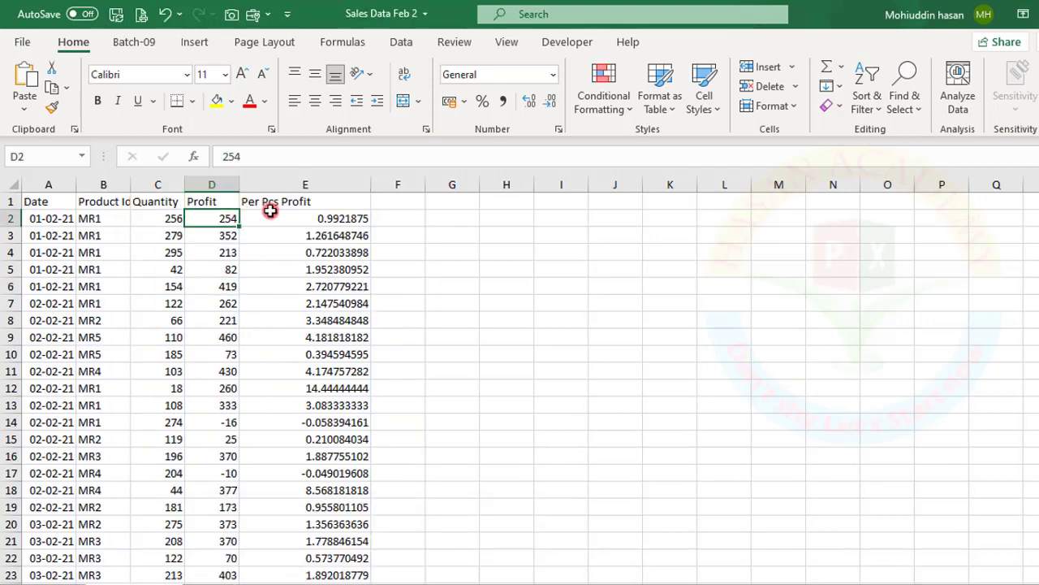
key("ctrl+w")
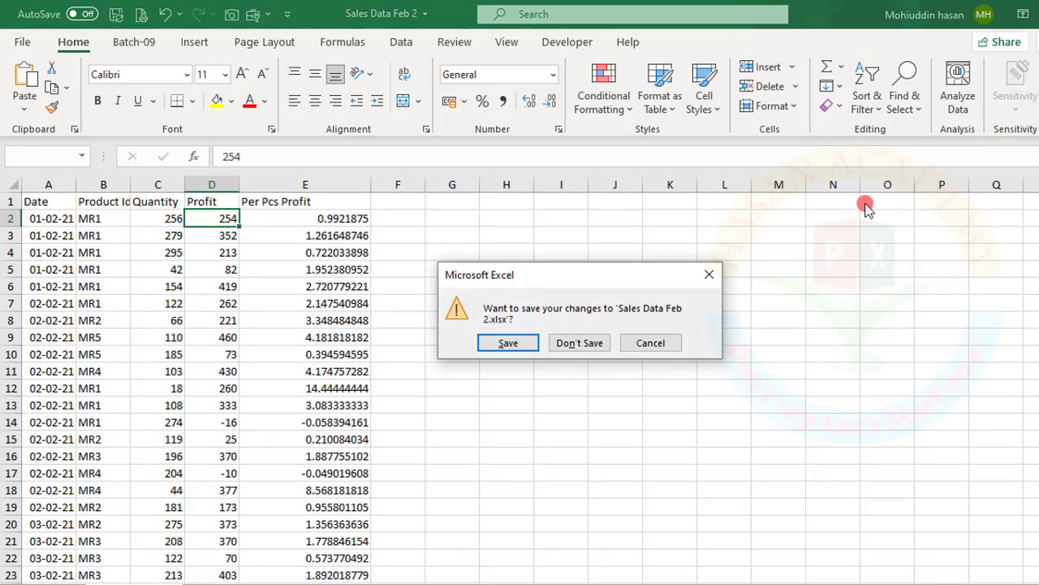
left_click(566, 348)
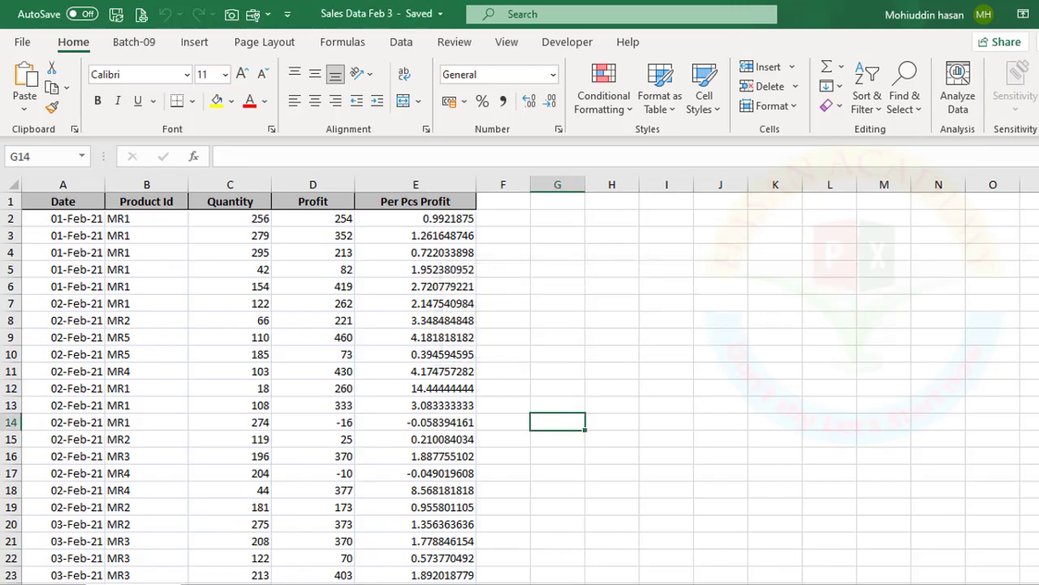
key("ctrl+w")
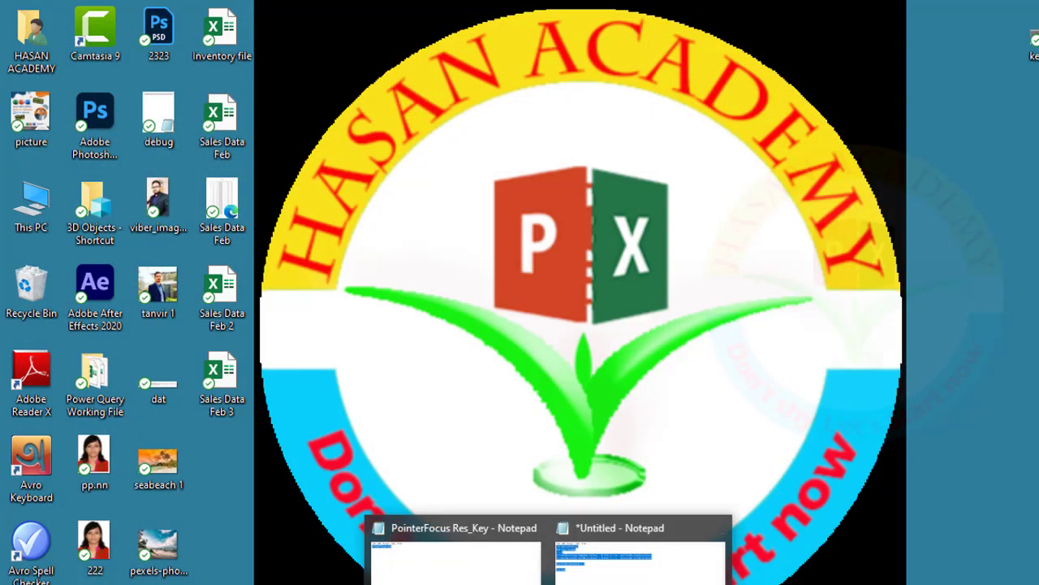
Open Sales Data Feb.txt from Power Query Working File > Text Files in Notepad, then close Explorer
left_click(453, 318)
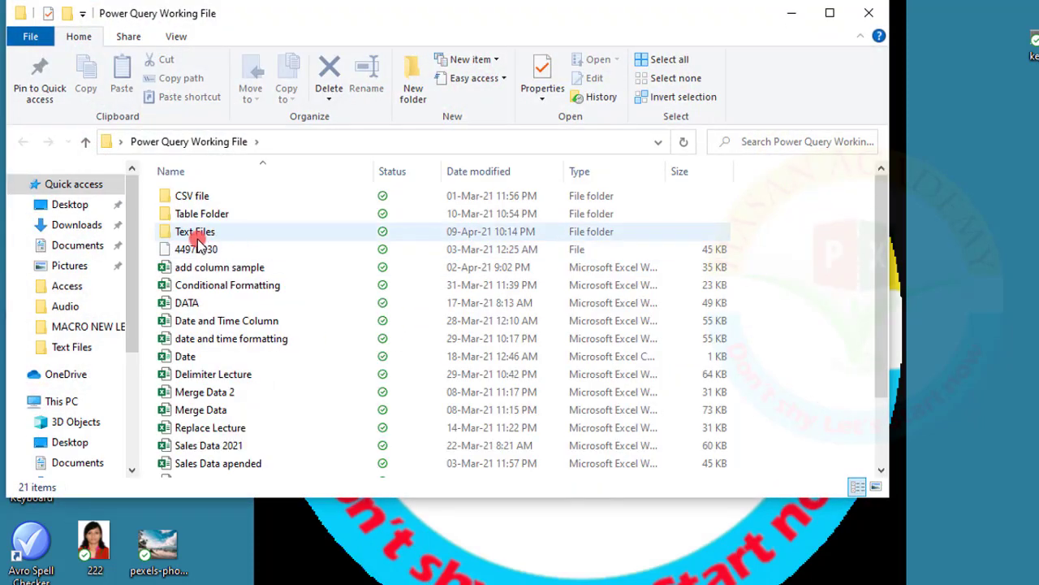
left_click(199, 232)
double_click(199, 232)
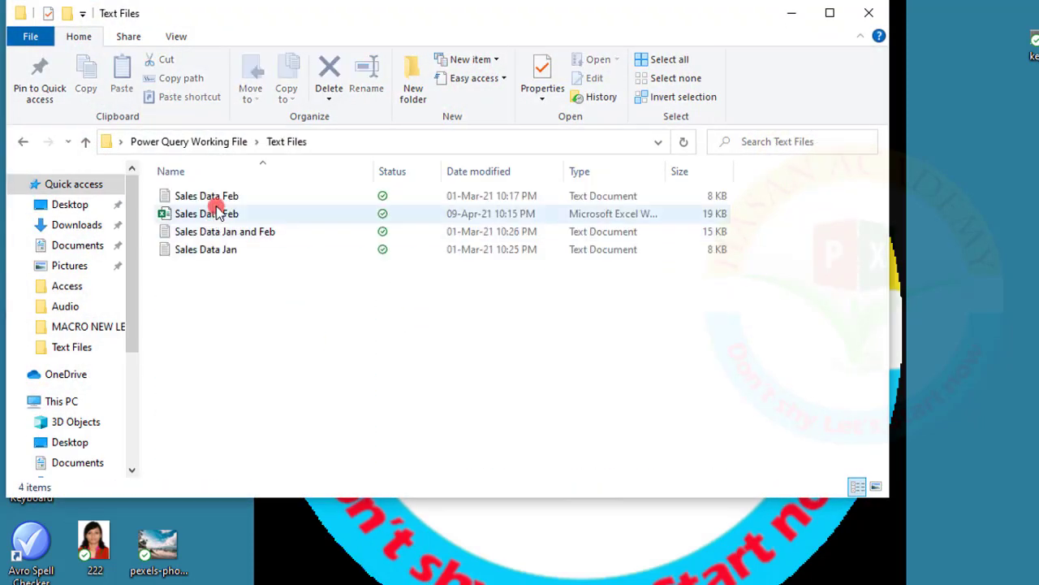
left_click(218, 201)
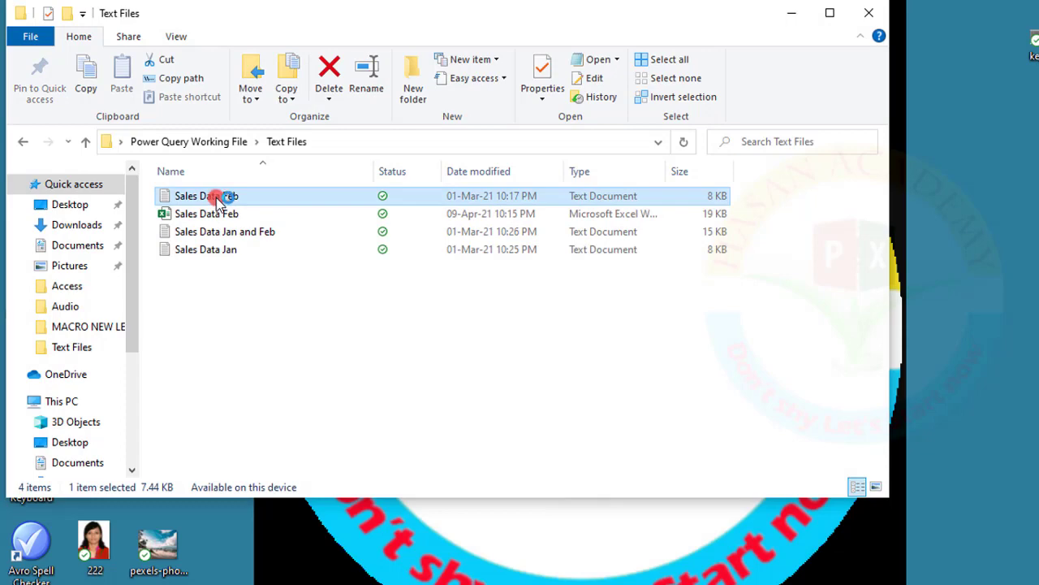
double_click(217, 201)
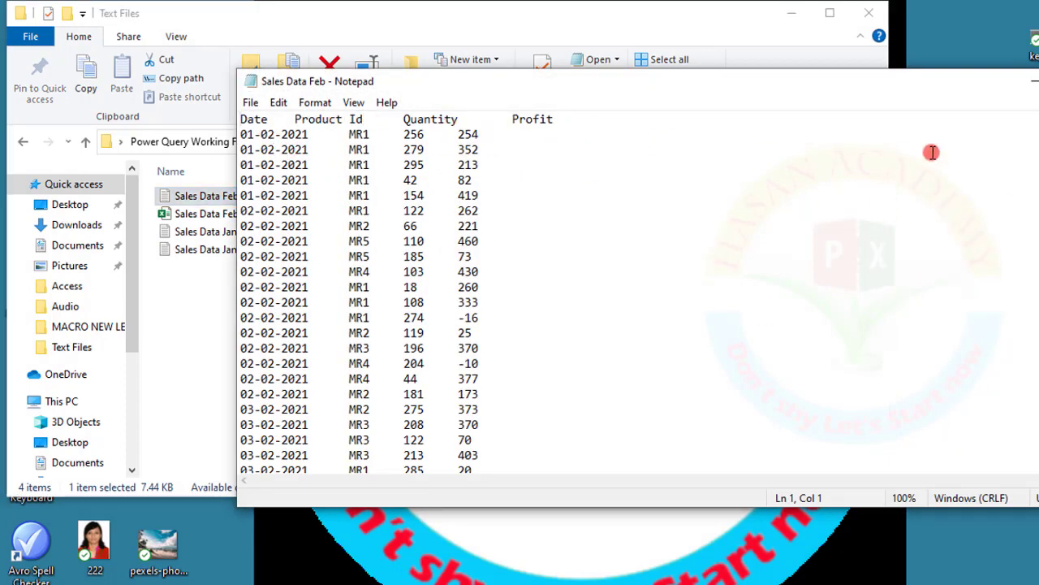
left_click(730, 13)
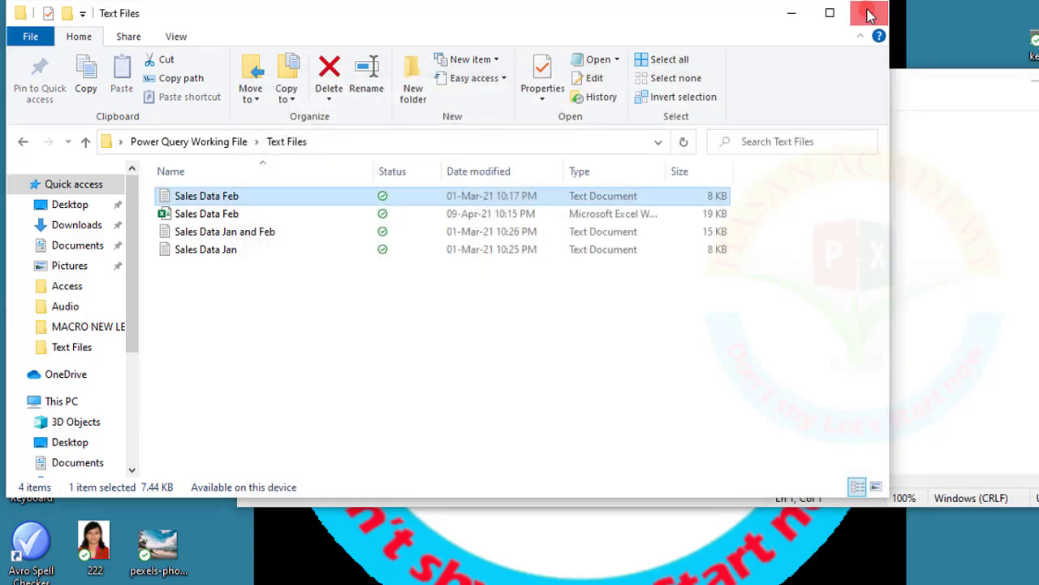
left_click(867, 13)
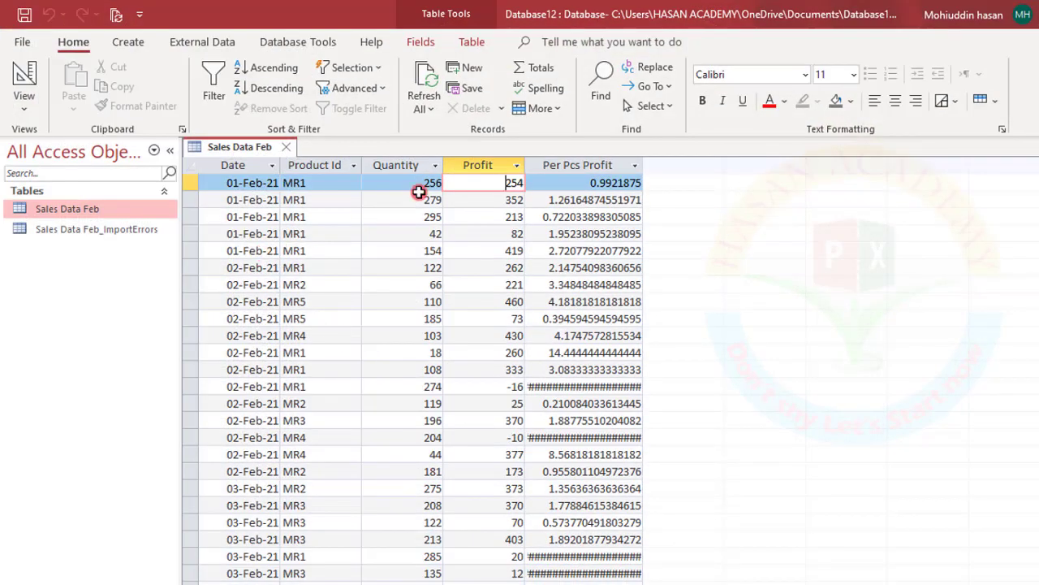
Close the Sales Data Feb table and delete it from the database
left_click(286, 147)
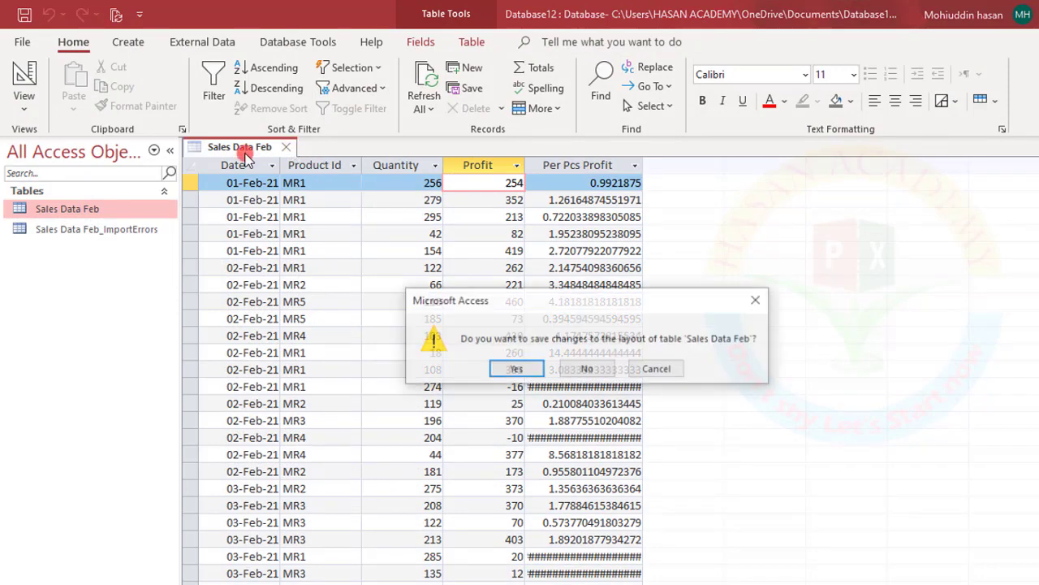
left_click(513, 370)
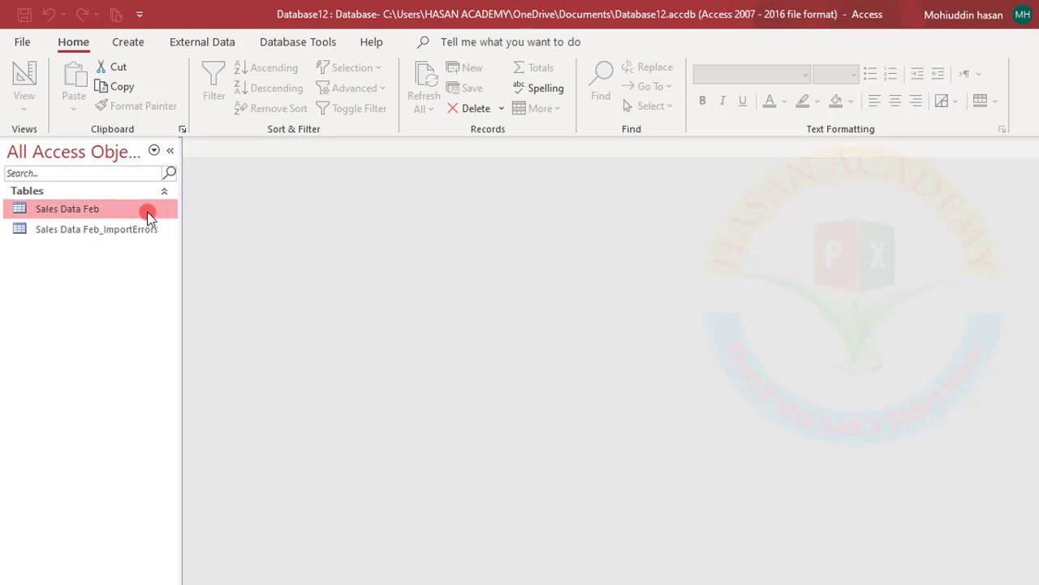
right_click(147, 211)
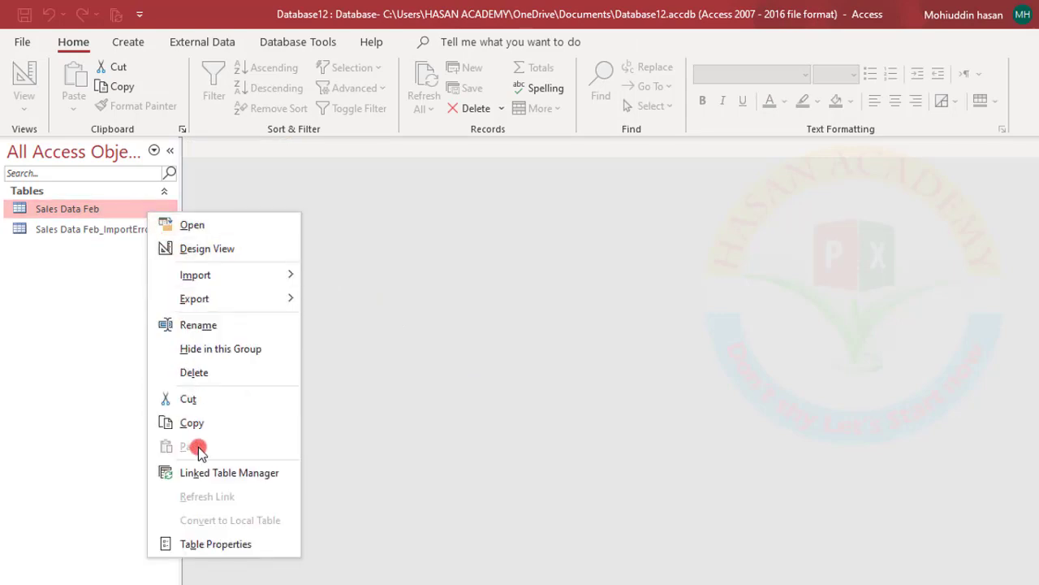
left_click(194, 372)
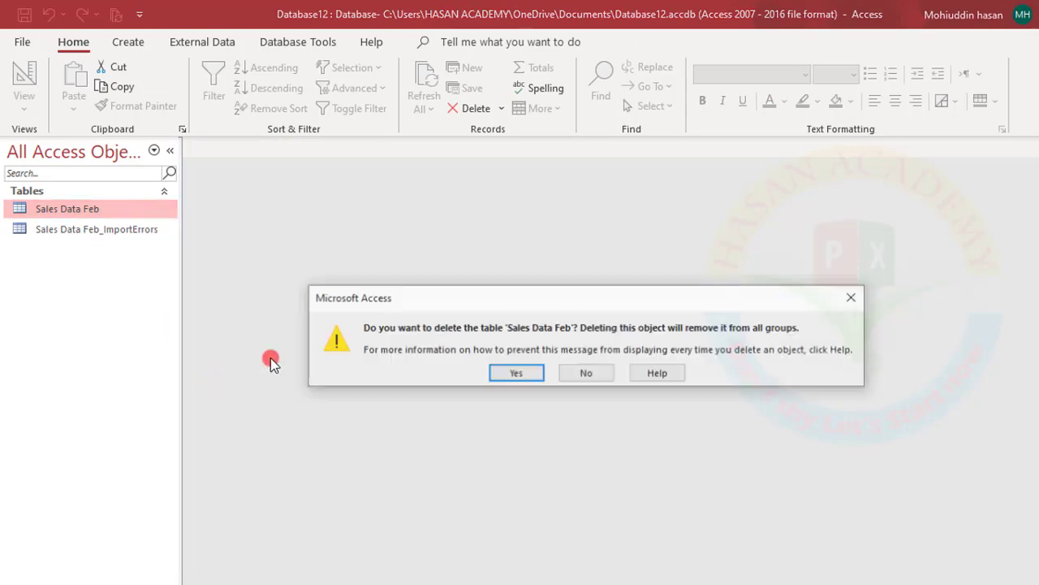
left_click(537, 373)
Delete the Sales Data Feb_ImportErrors table as well
right_click(114, 211)
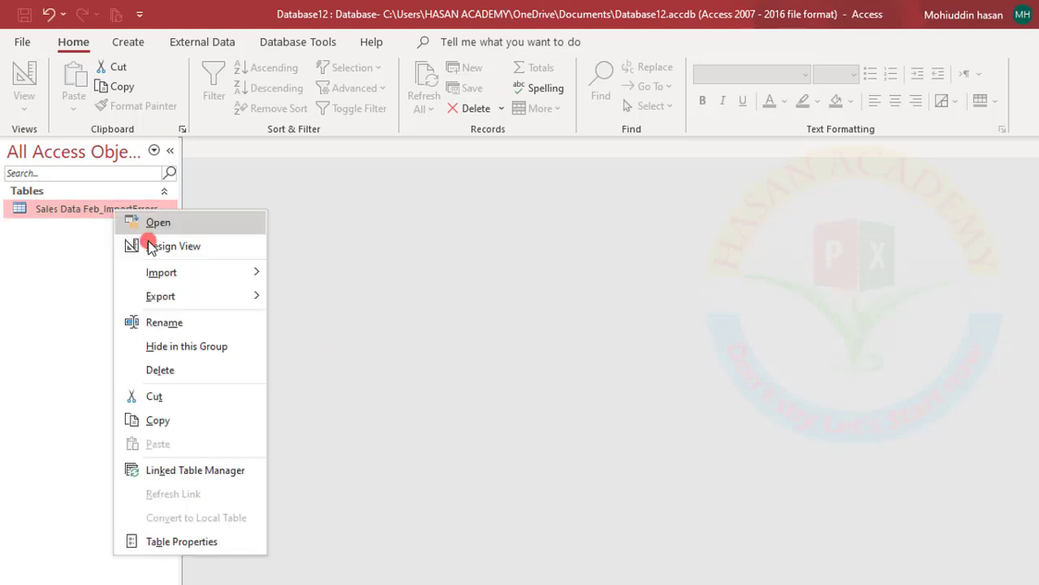
left_click(162, 371)
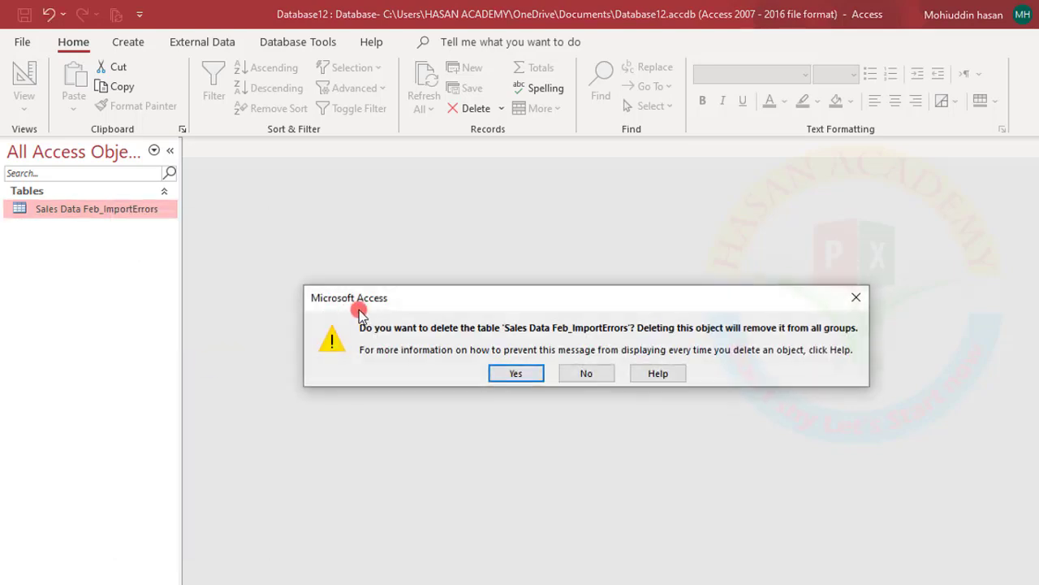
left_click(529, 373)
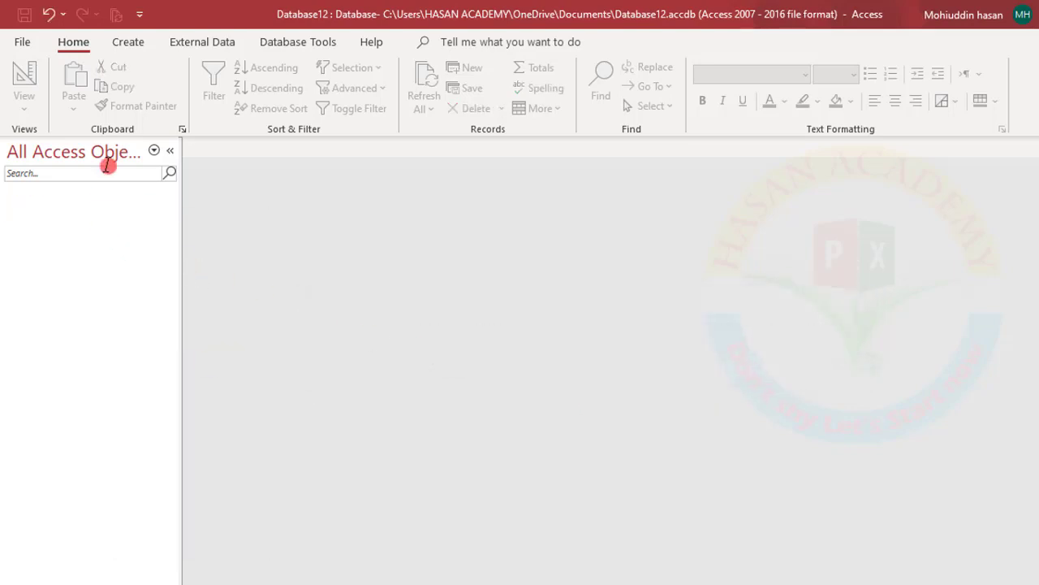
left_click(128, 45)
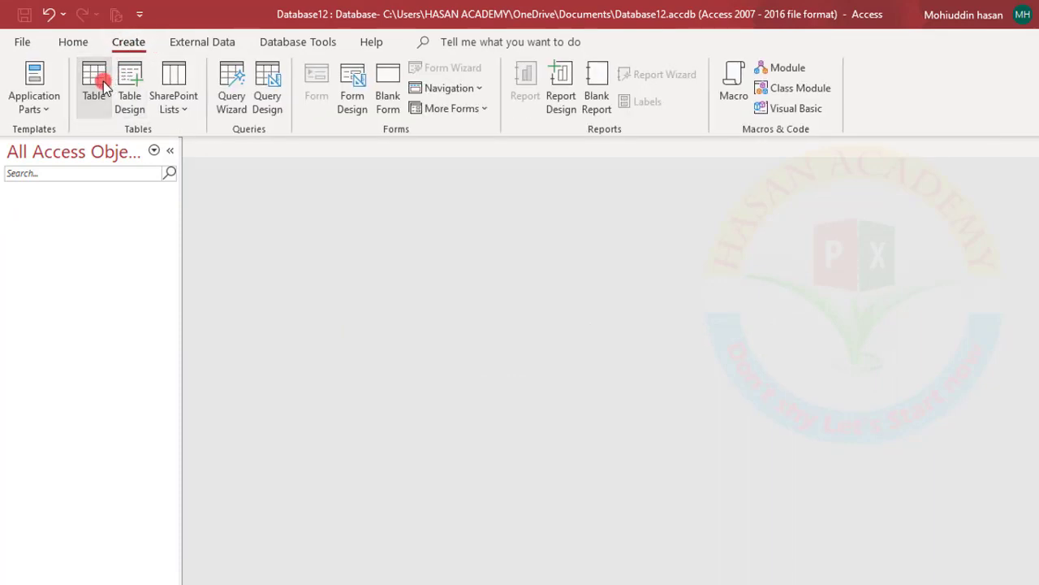
Create a blank Table1 and pick Sales Data Feb 3.xlsx as the Excel import source
left_click(99, 79)
right_click(65, 207)
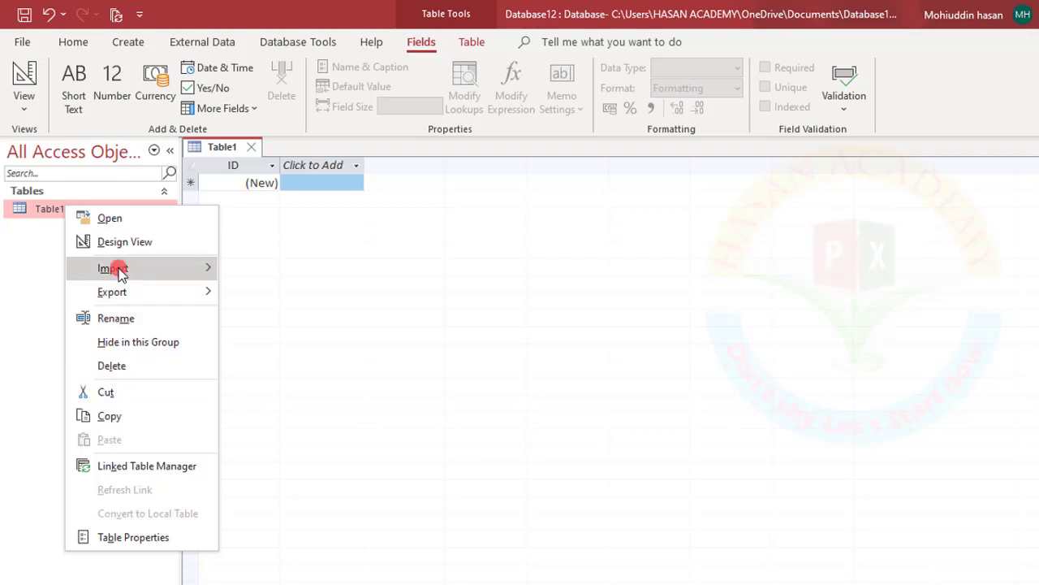
mouse_move(114, 268)
left_click(255, 298)
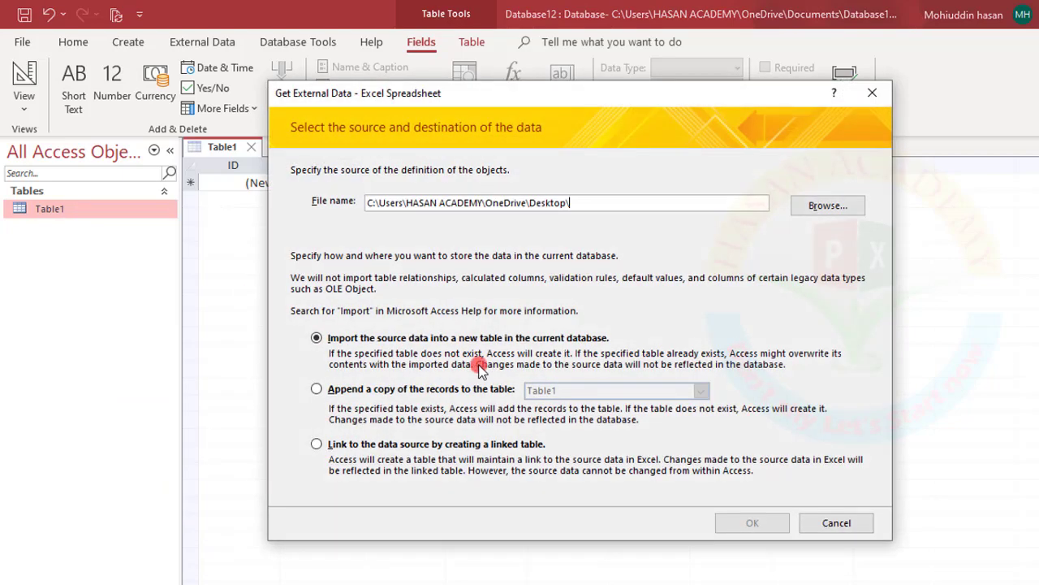
left_click(824, 205)
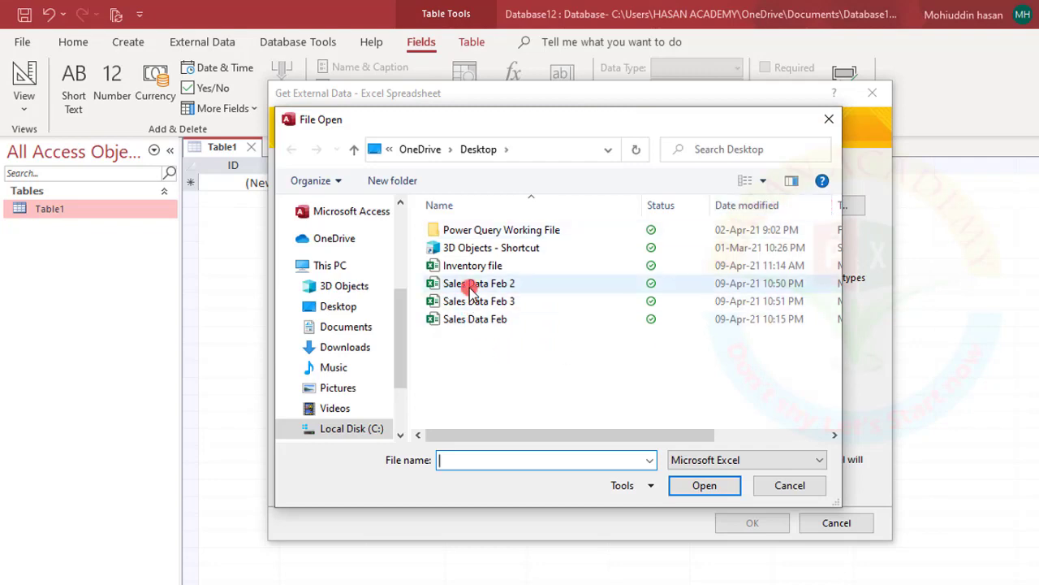
left_click(472, 300)
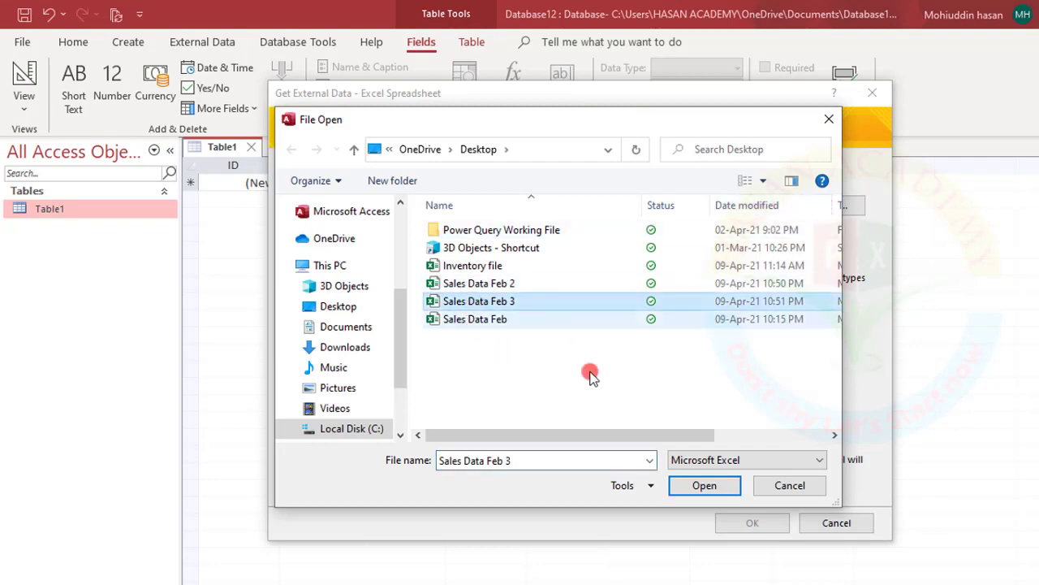
left_click(695, 492)
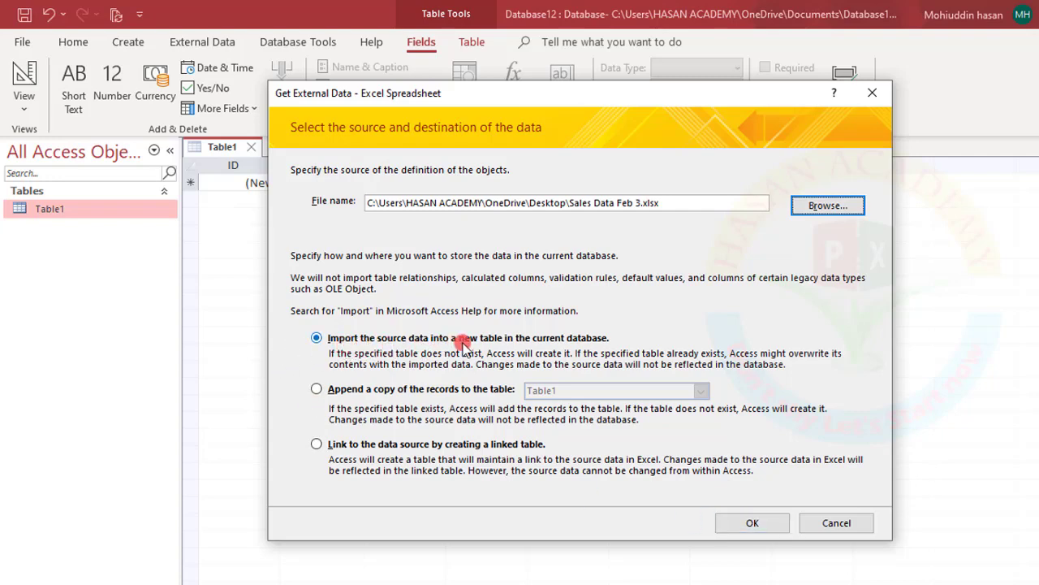
left_click(750, 528)
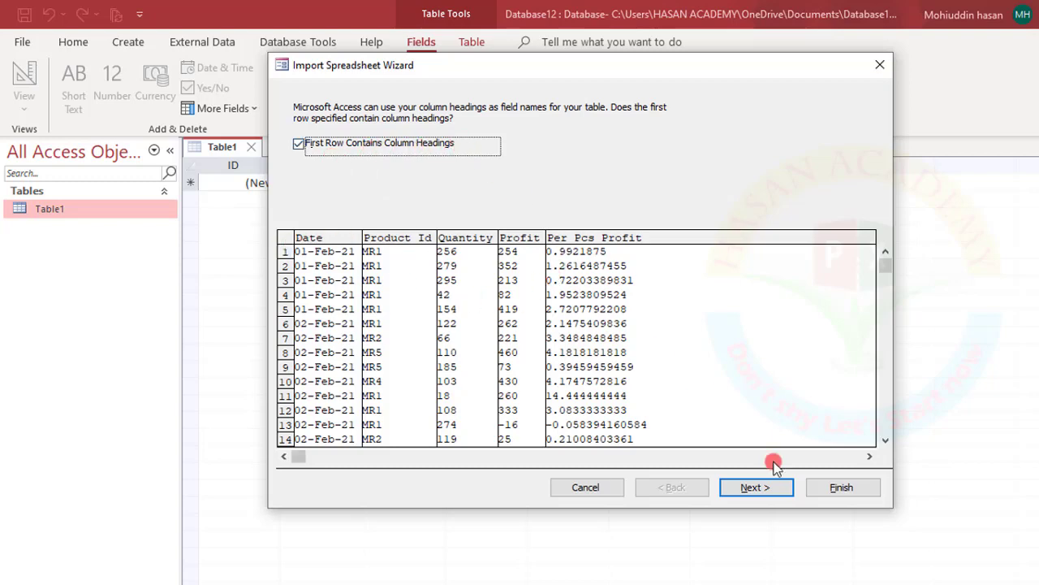
Keep the first row as column headings and accept the default field options
left_click(753, 488)
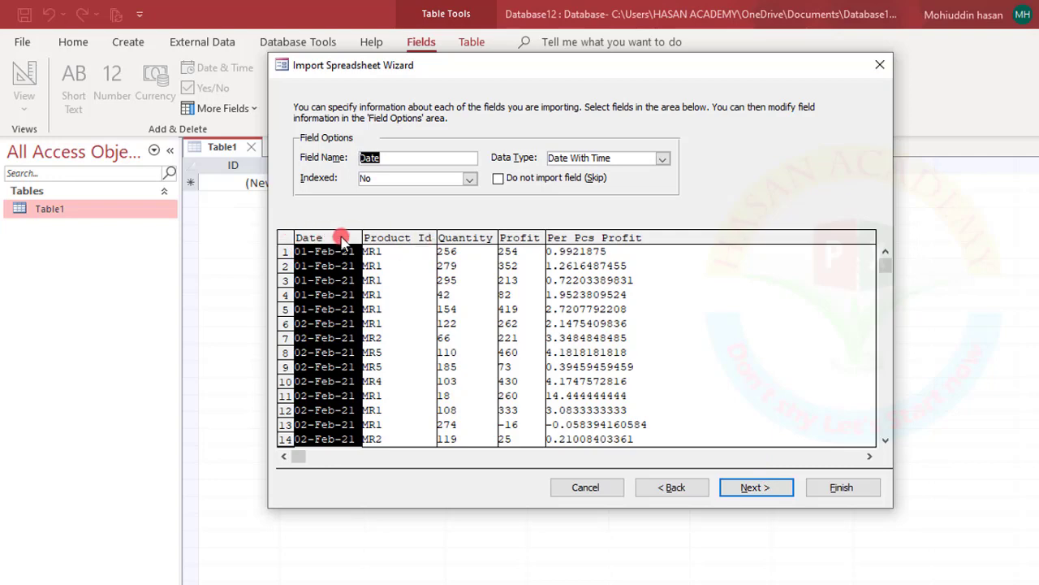
left_click(763, 488)
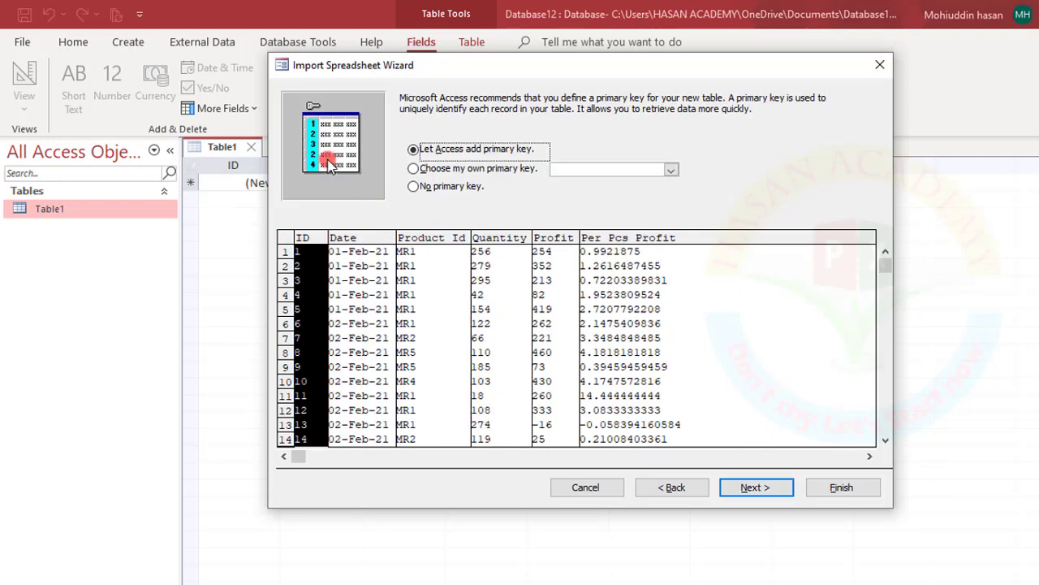
left_click(673, 487)
left_click(672, 488)
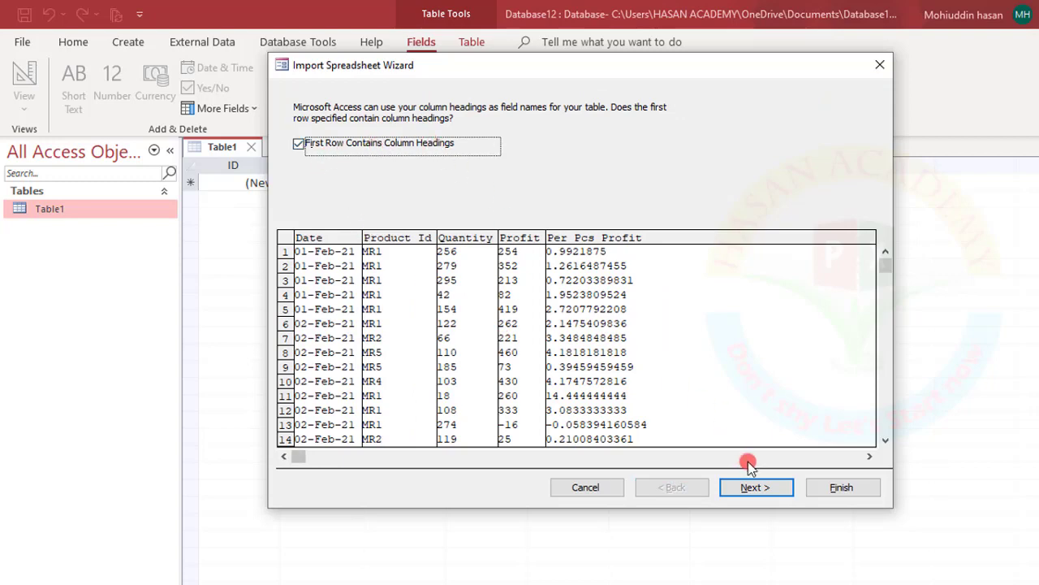
left_click(755, 488)
left_click(757, 487)
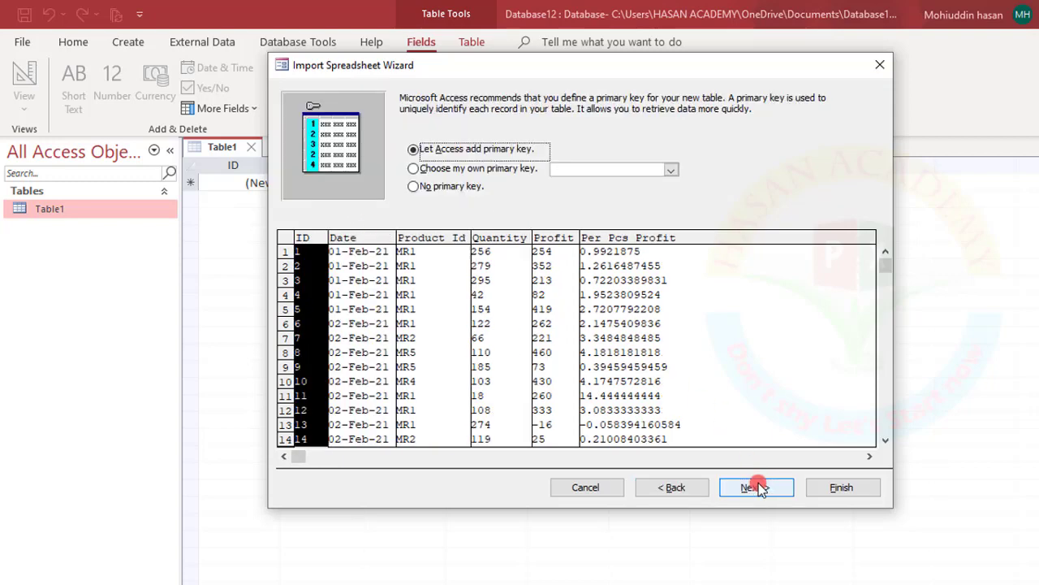
left_click(757, 487)
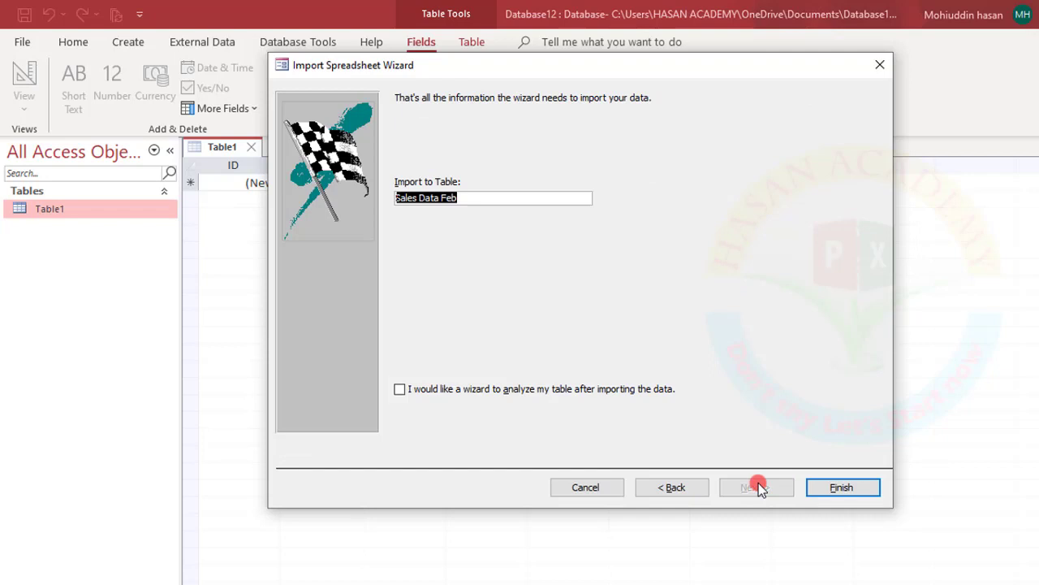
Make Date the primary key and finish importing into the Sales Data Feb table
left_click(671, 487)
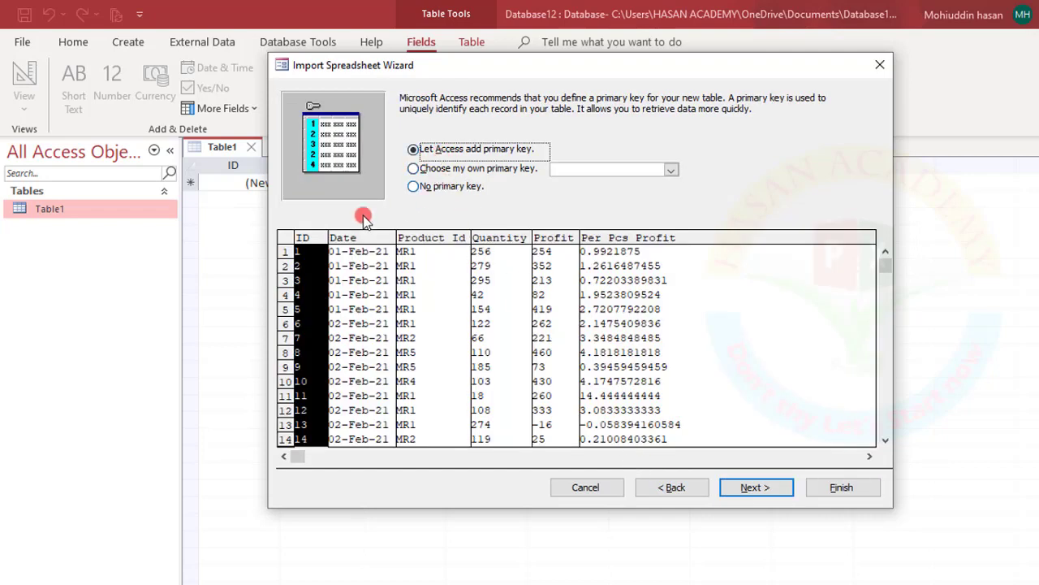
left_click(414, 168)
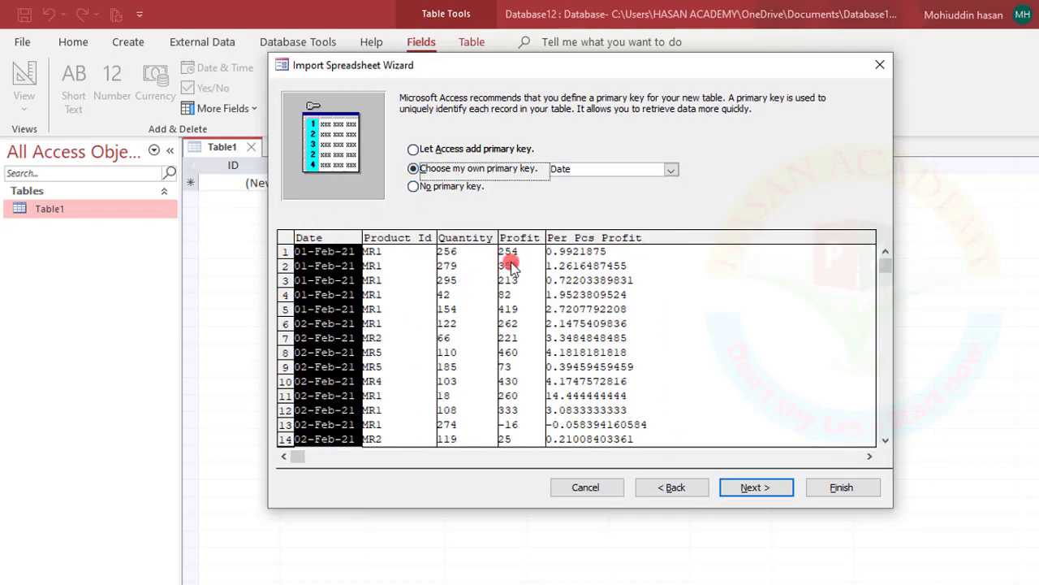
left_click(752, 485)
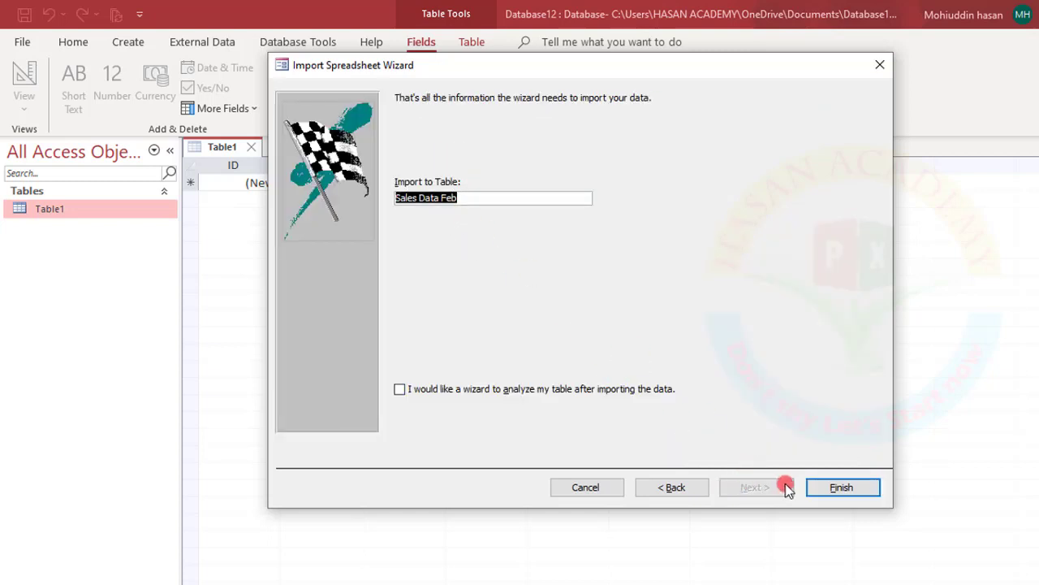
left_click(837, 490)
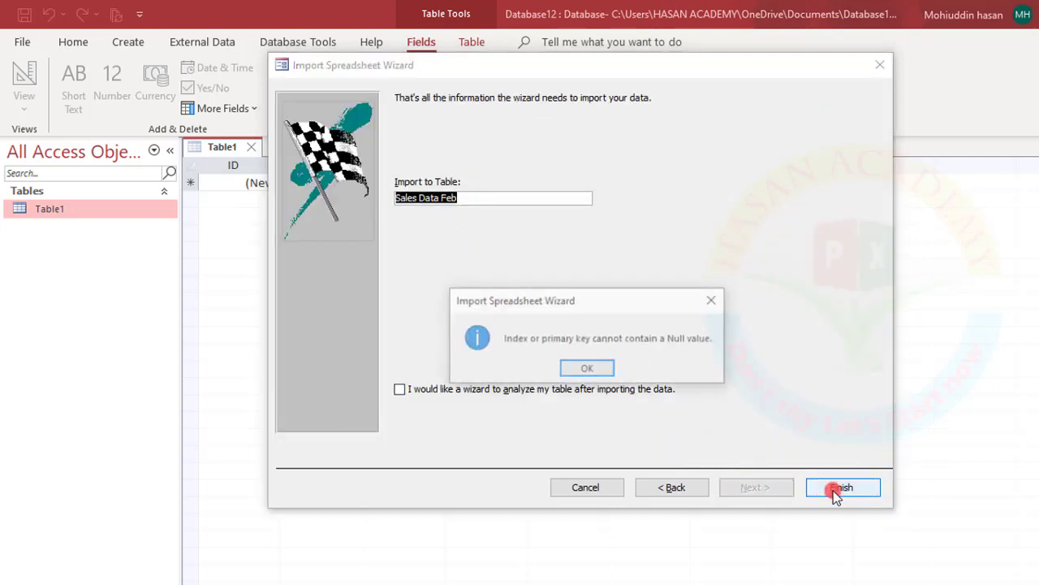
left_click(589, 370)
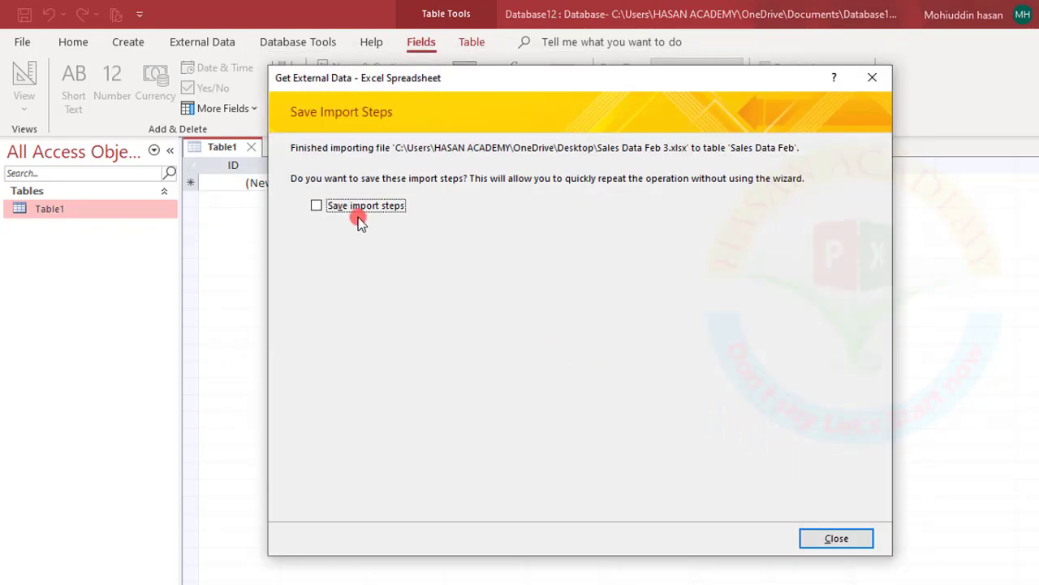
left_click(835, 538)
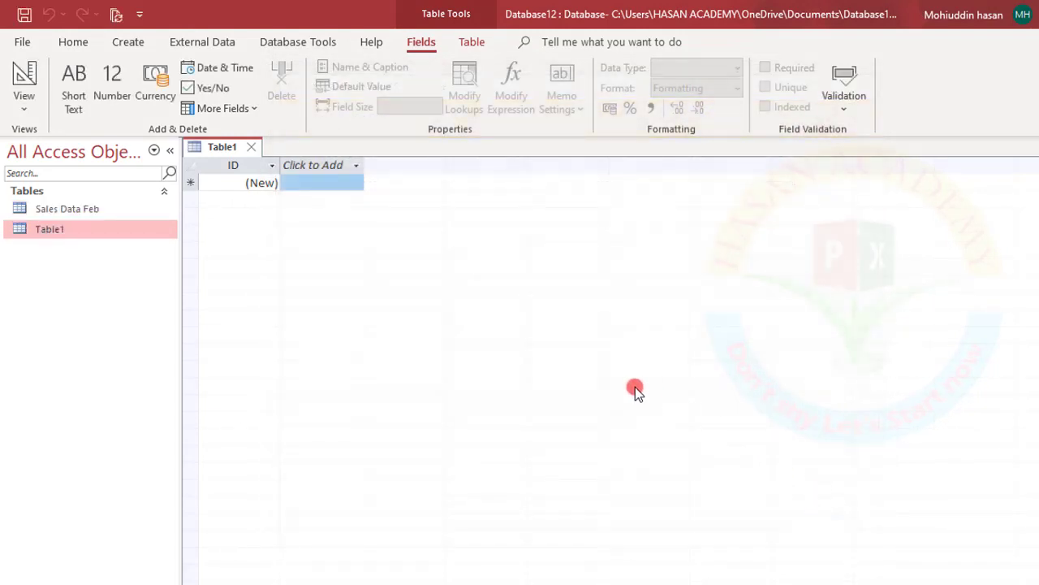
Open the imported Sales Data Feb table and widen Per Pcs Profit to show full values
left_click(78, 213)
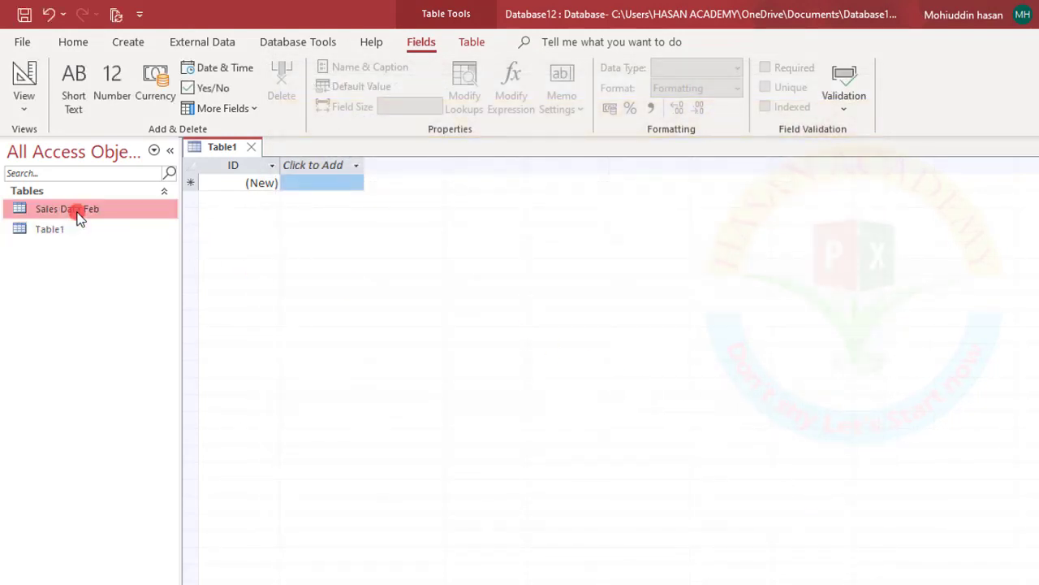
double_click(79, 213)
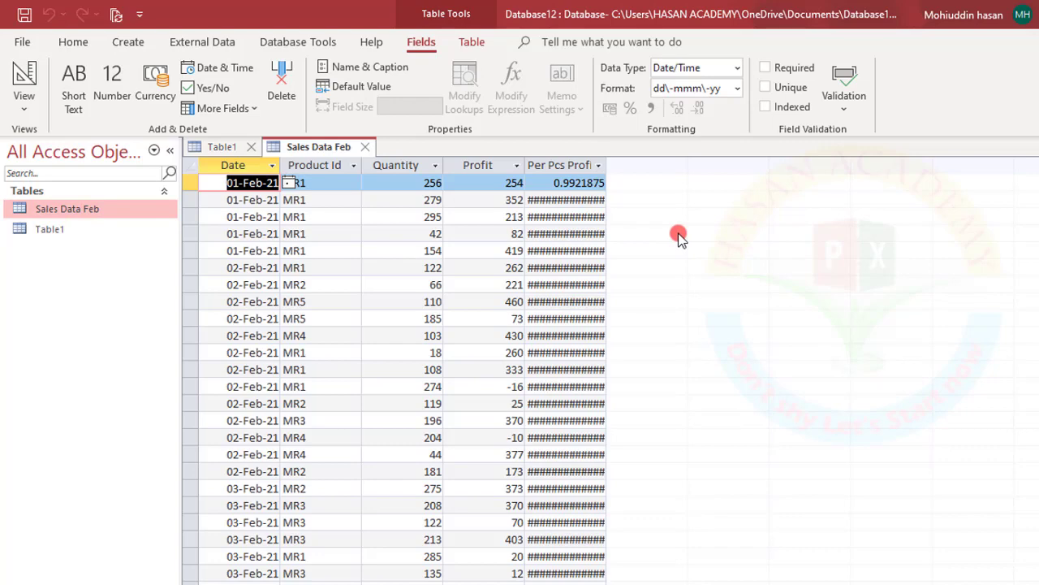
left_click(264, 200)
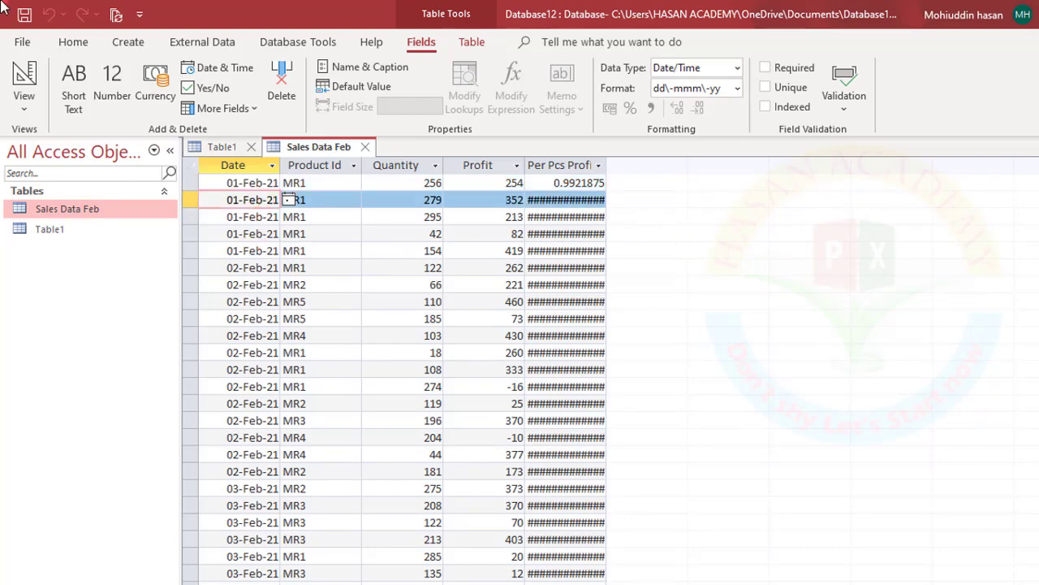
left_click(57, 211)
right_click(57, 211)
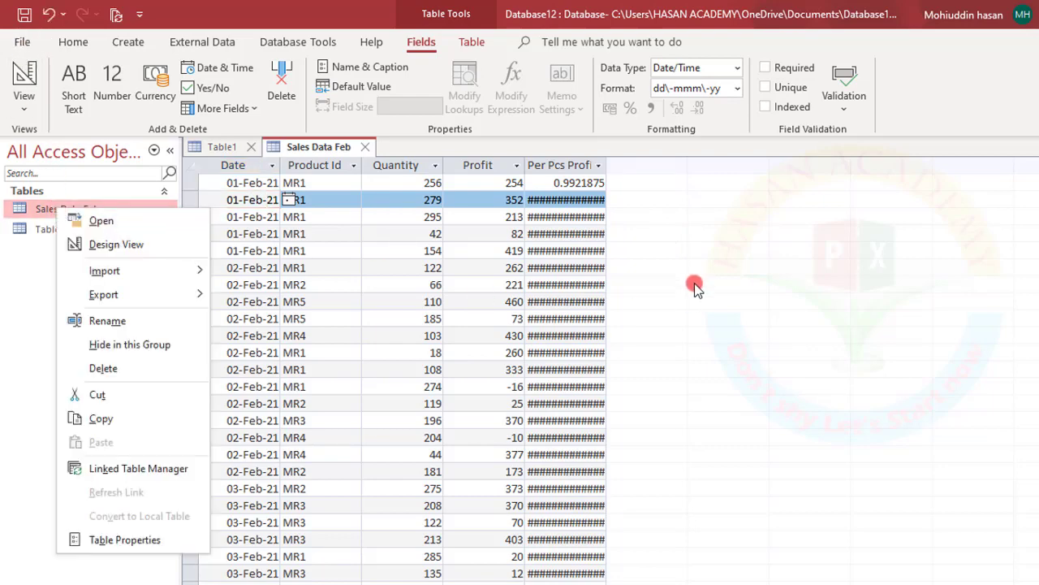
left_click(691, 285)
mouse_move(606, 165)
left_mouse_down()
mouse_move(704, 189)
mouse_move(693, 195)
left_mouse_up()
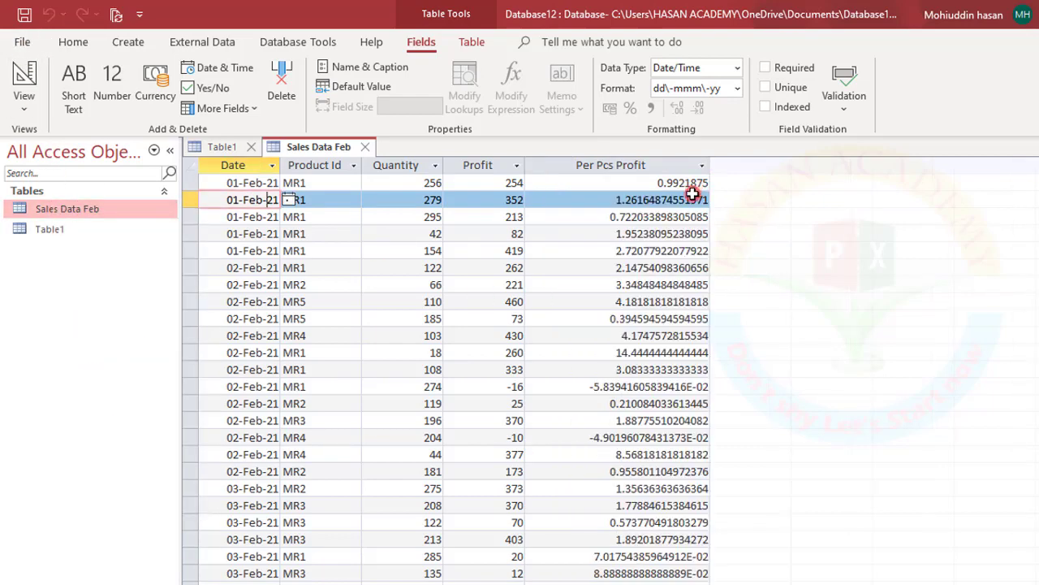
left_click(622, 230)
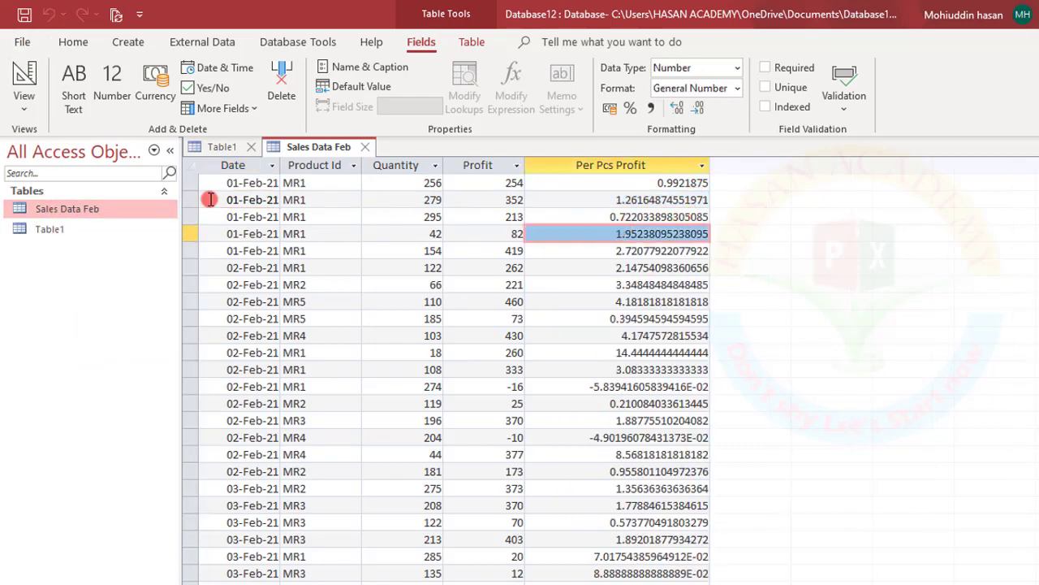
left_click(582, 187)
Format the Per Pcs Profit column as Standard with three decimal places
left_click(602, 160)
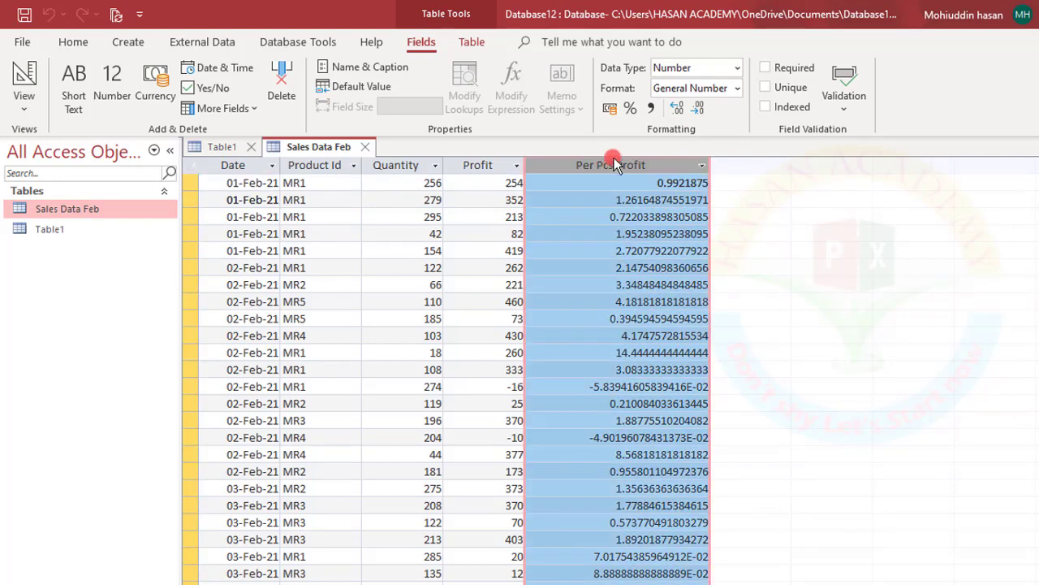
left_click(696, 110)
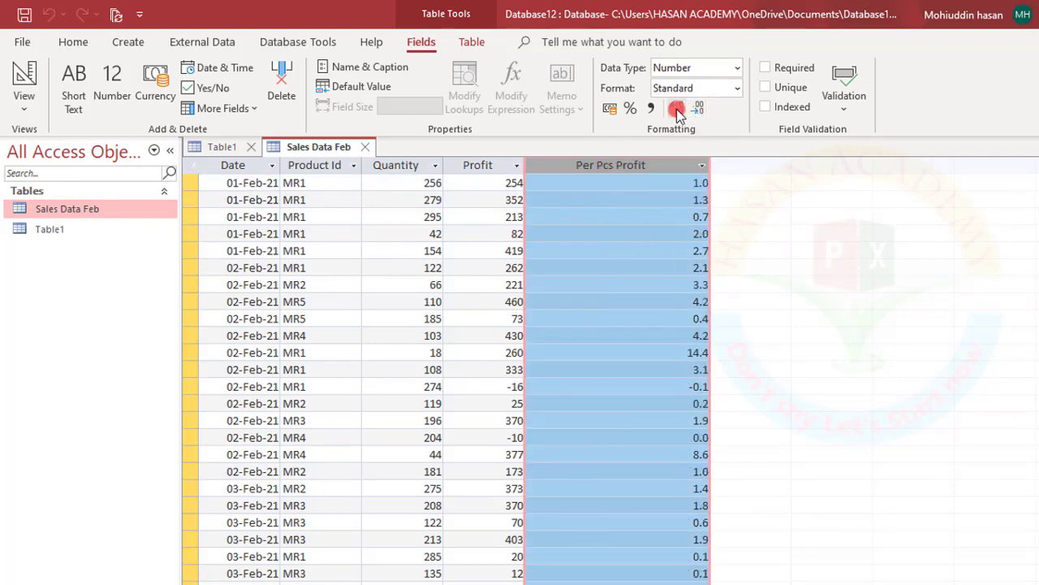
left_click(676, 108)
left_click(676, 109)
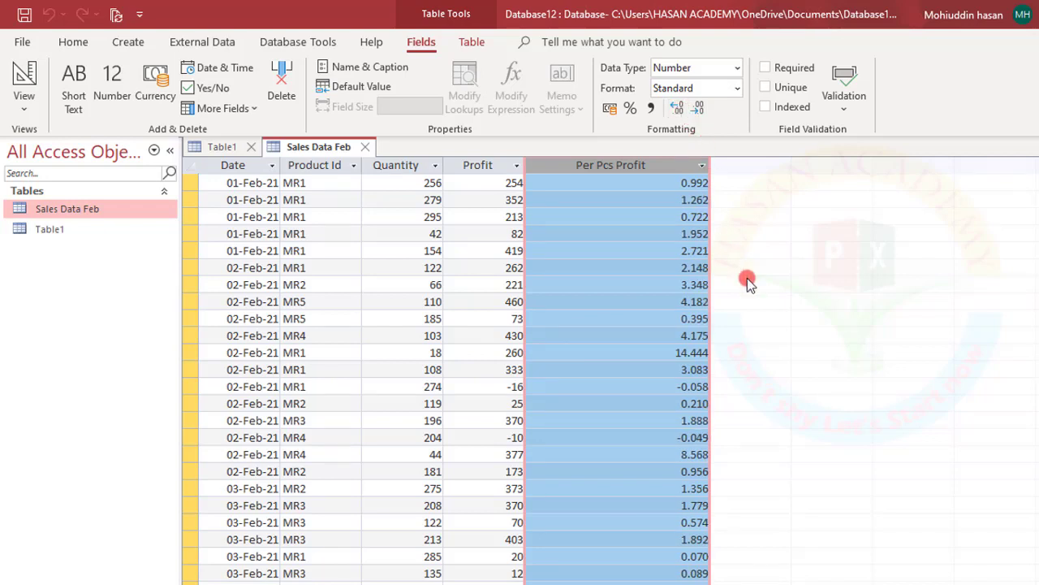
left_click(632, 319)
Compare Per Pcs Profit cells' full stored values with their rounded three-decimal display
left_click(242, 165)
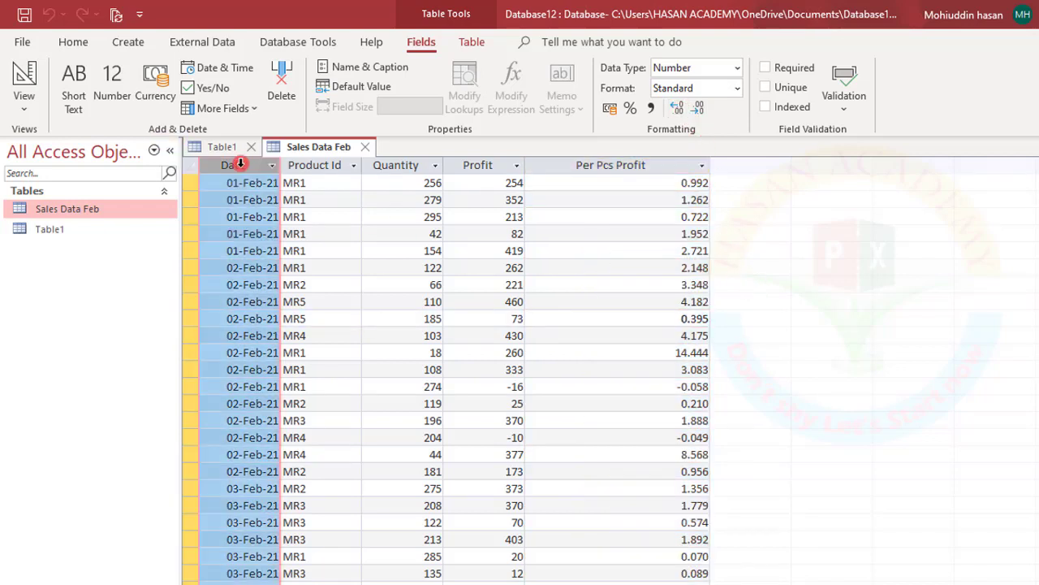
left_click(529, 268)
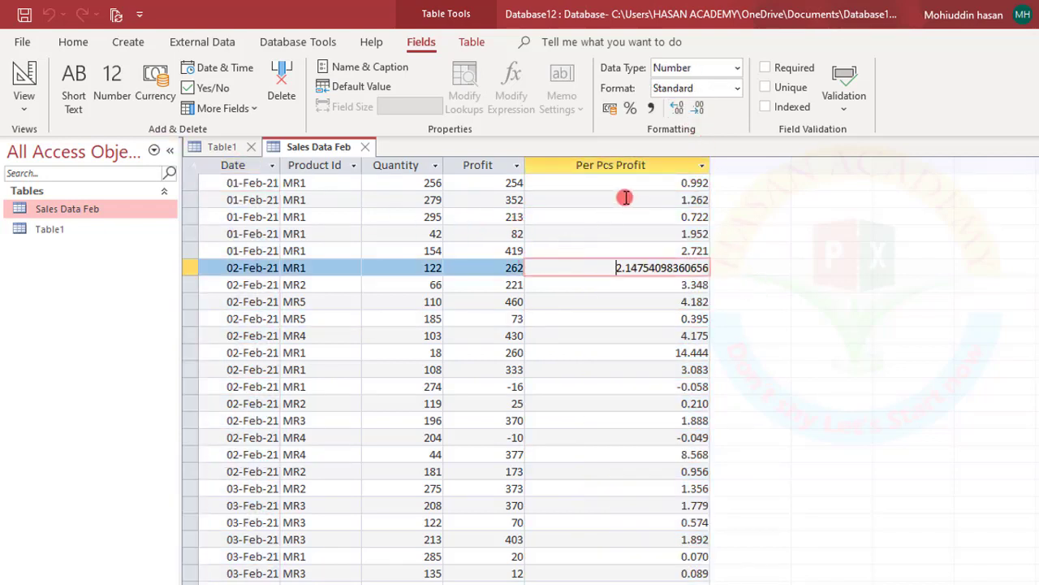
left_click(73, 42)
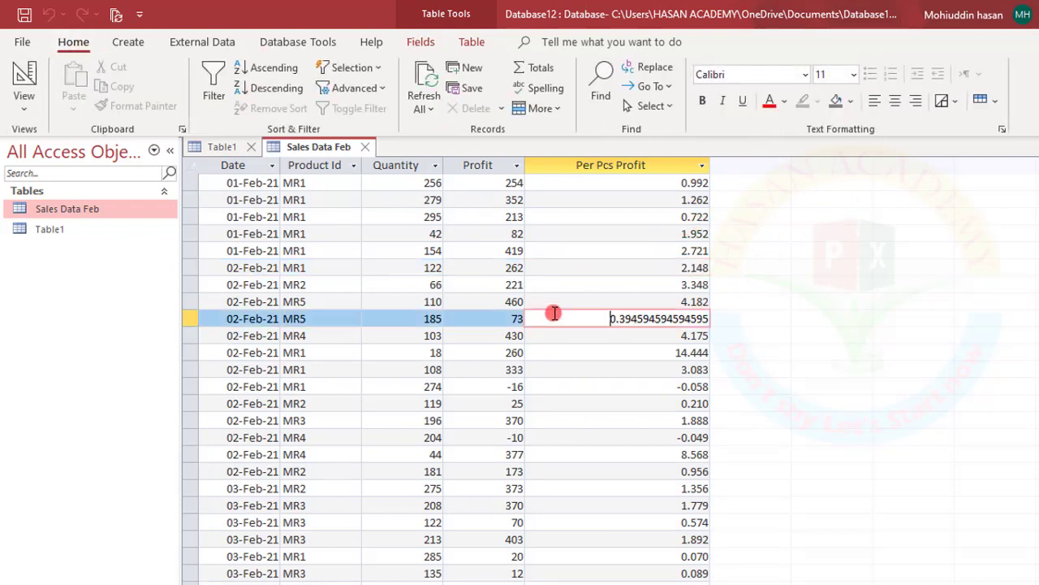
left_click(554, 318)
left_click(557, 251)
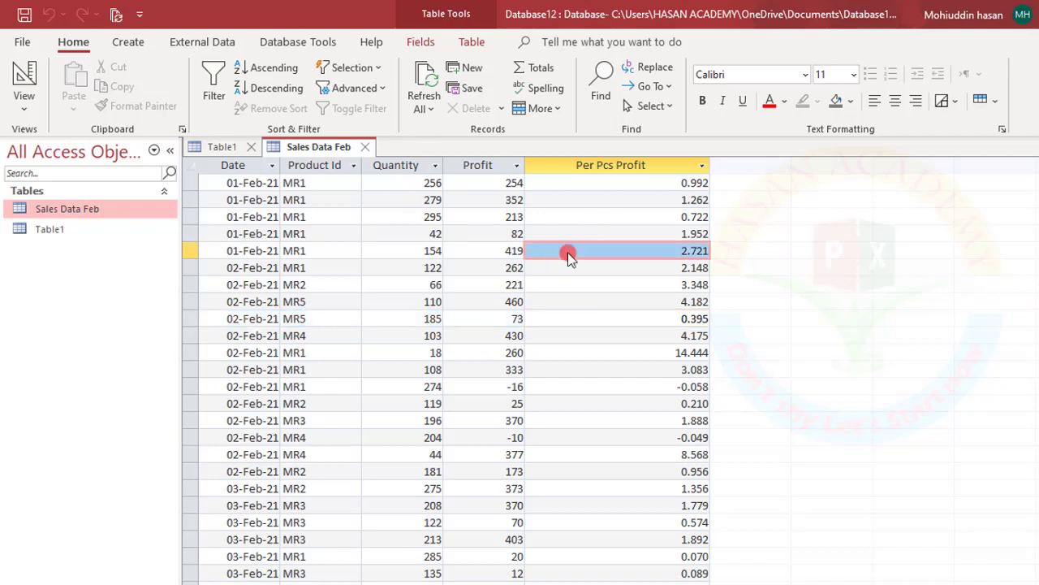
left_click(419, 41)
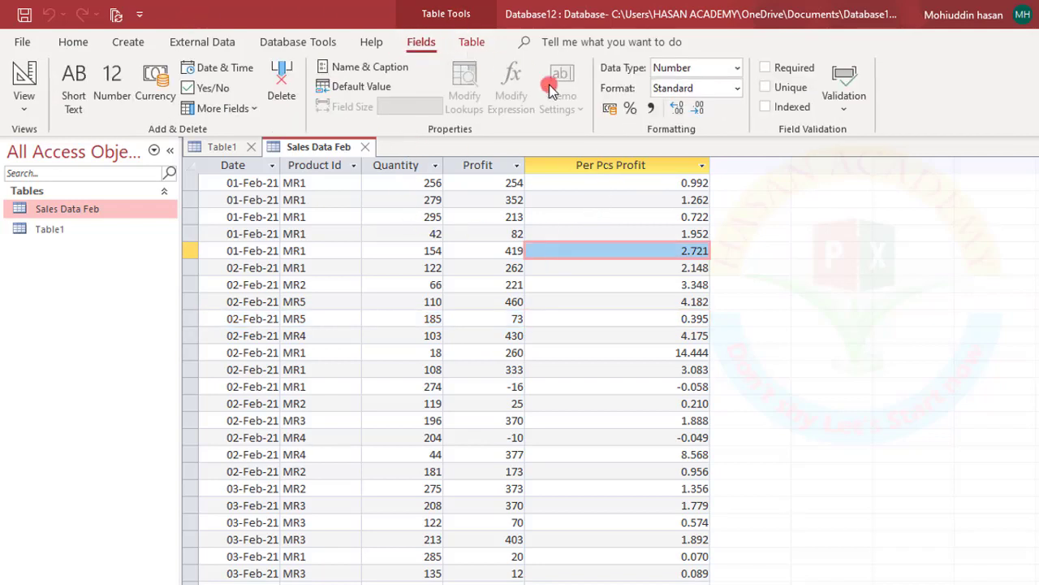
left_click(589, 164)
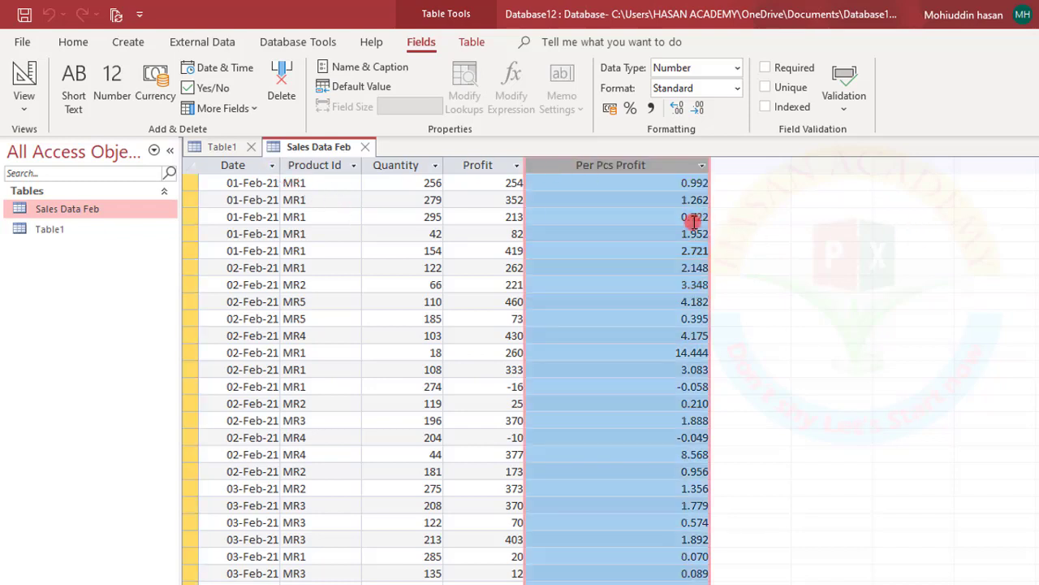
left_click(416, 250)
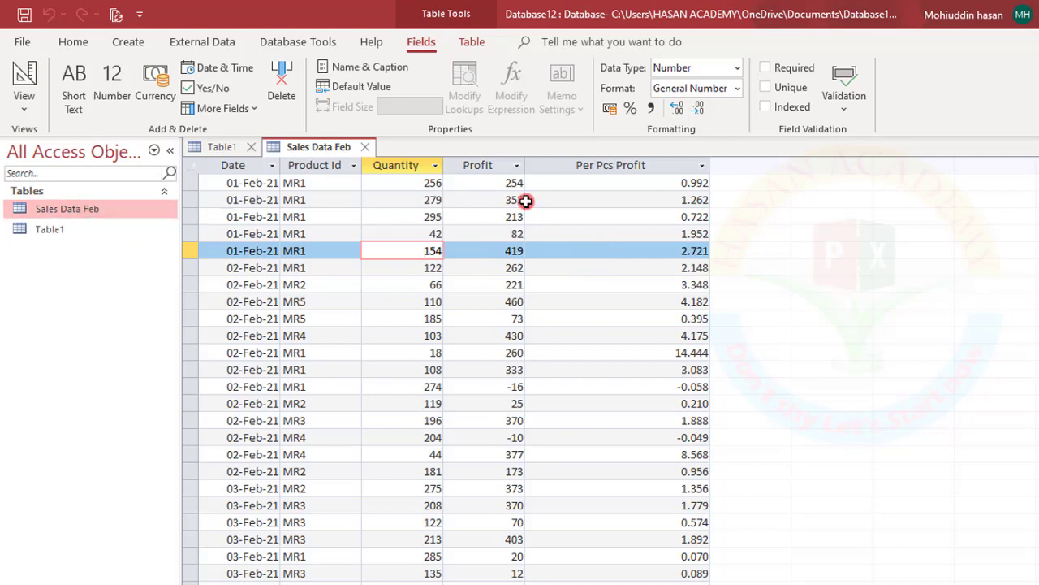
Publish the Sales Data Feb table as 'Sales Data Feb 3.pdf' on the Desktop
left_click(91, 209)
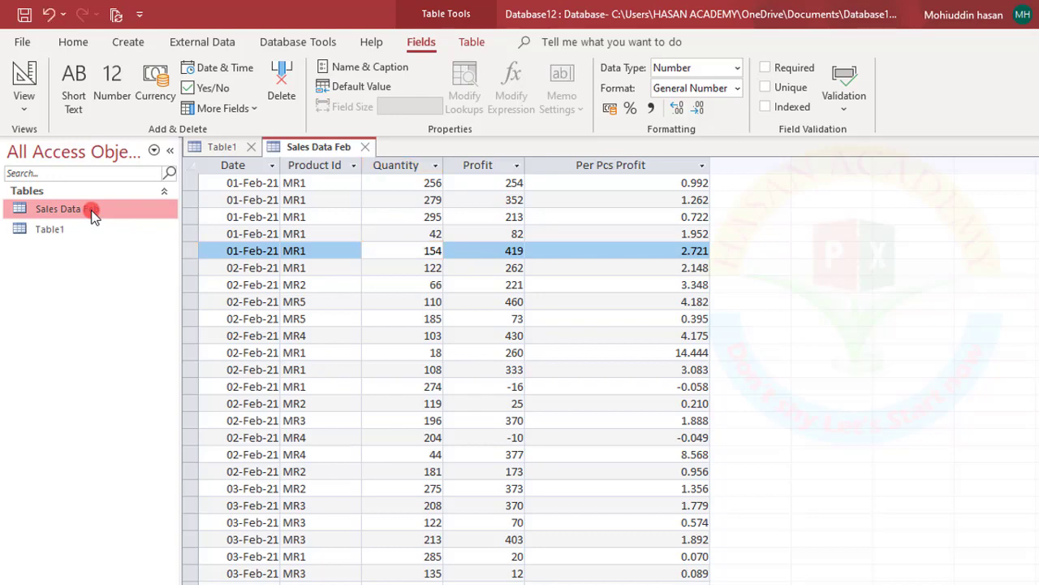
right_click(91, 209)
mouse_move(144, 300)
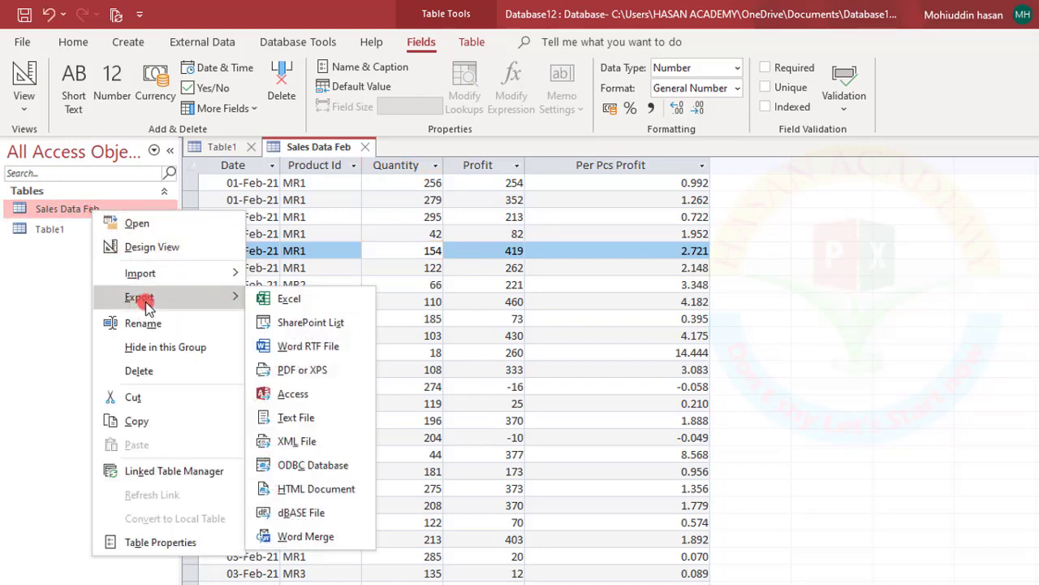
left_click(306, 372)
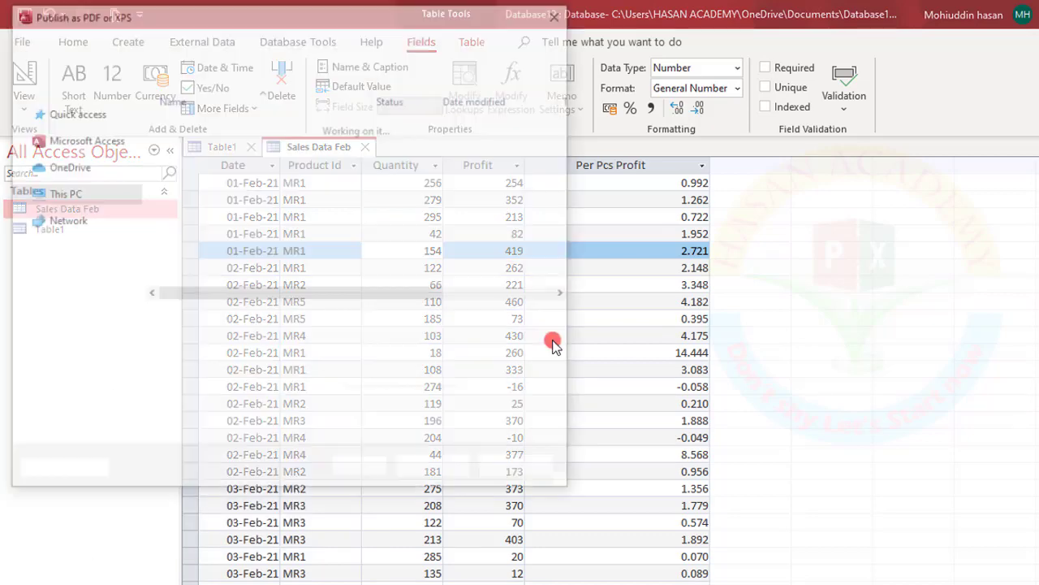
left_click(210, 325)
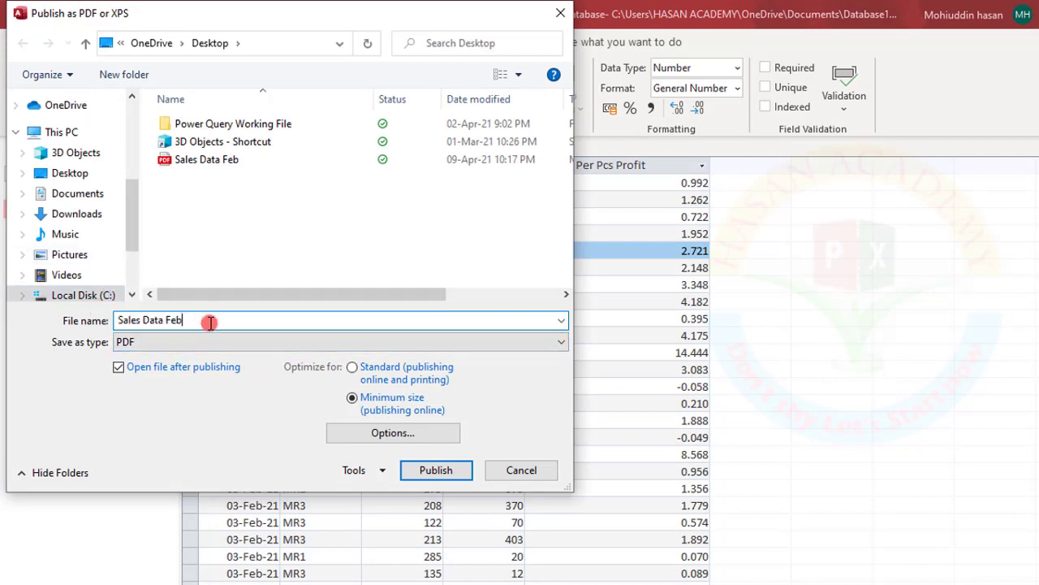
type(" 3")
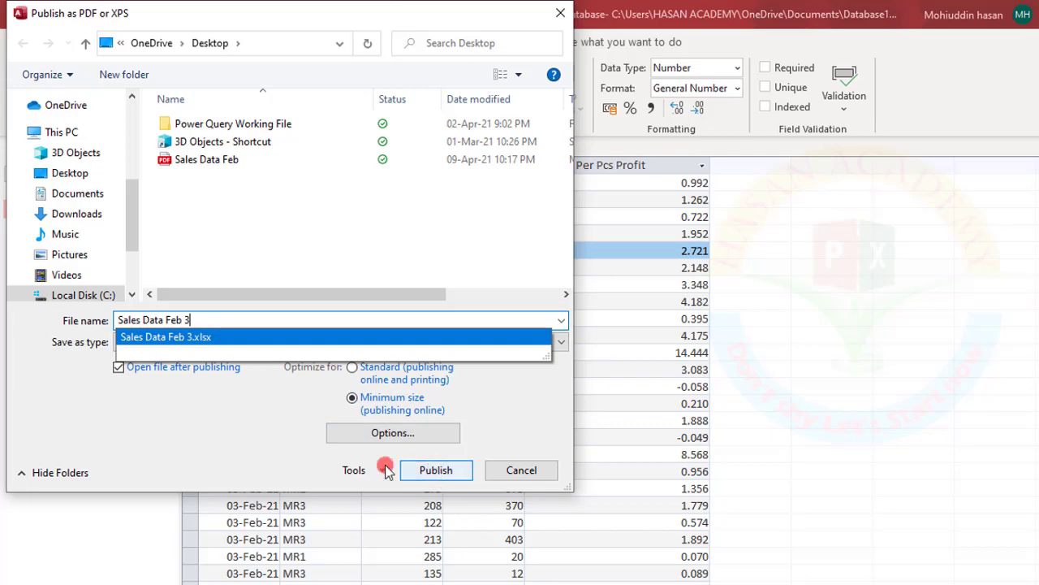
left_click(213, 410)
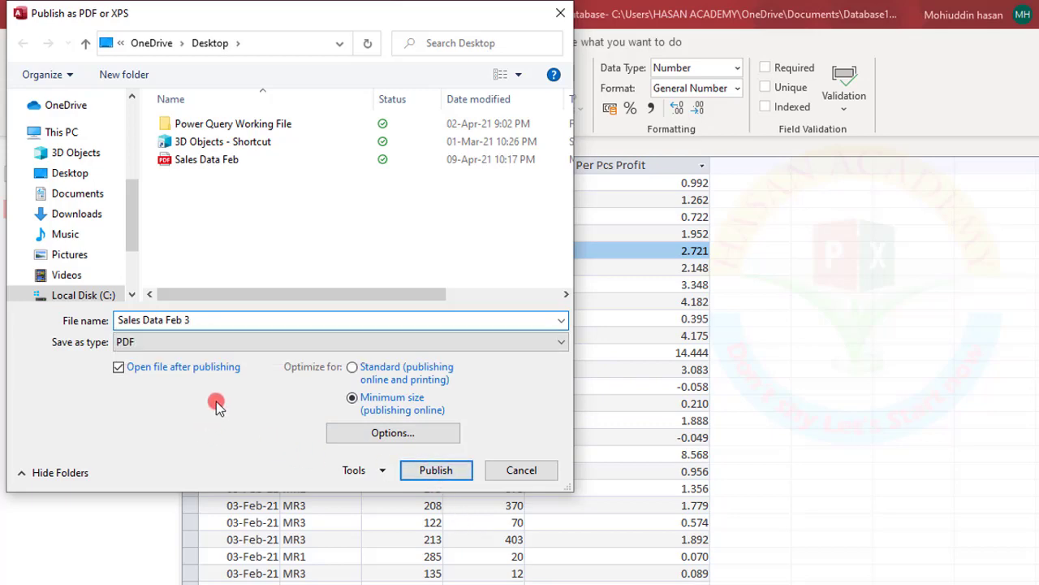
left_click(427, 471)
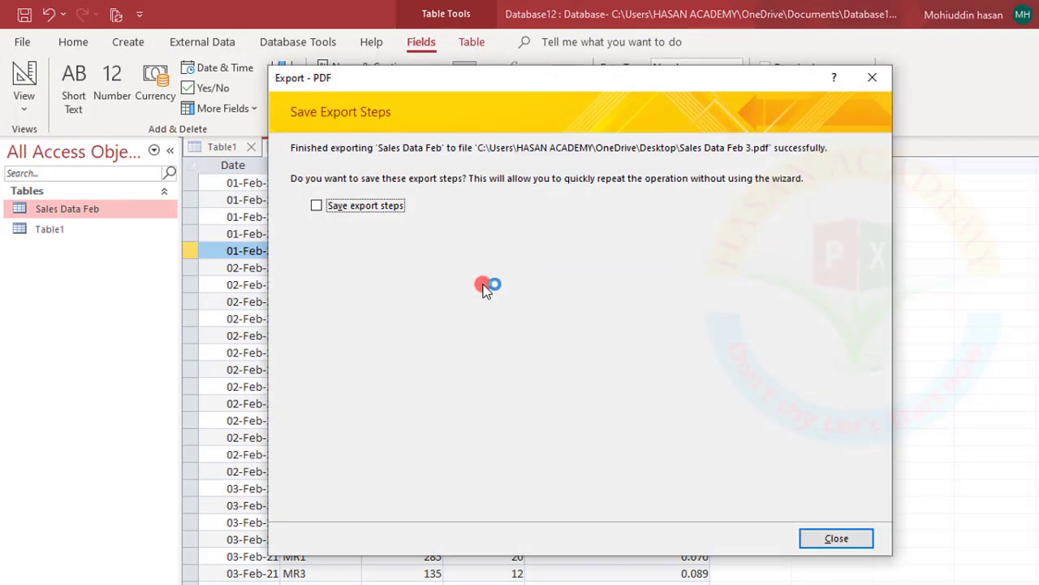
left_click(834, 539)
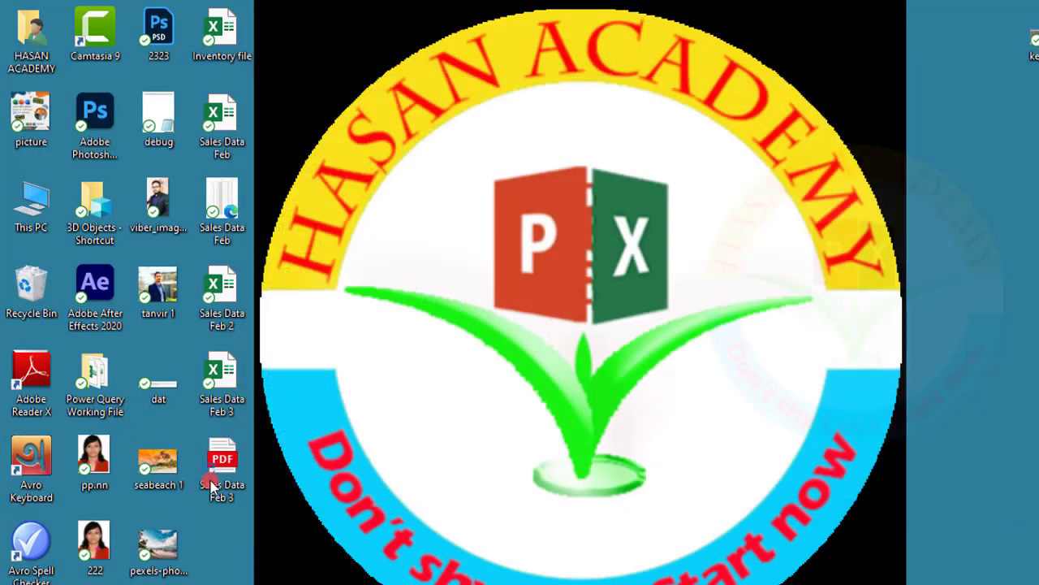
Open Sales Data Feb 3.pdf in Edge and review its 8 pages, returning to page 1
double_click(215, 477)
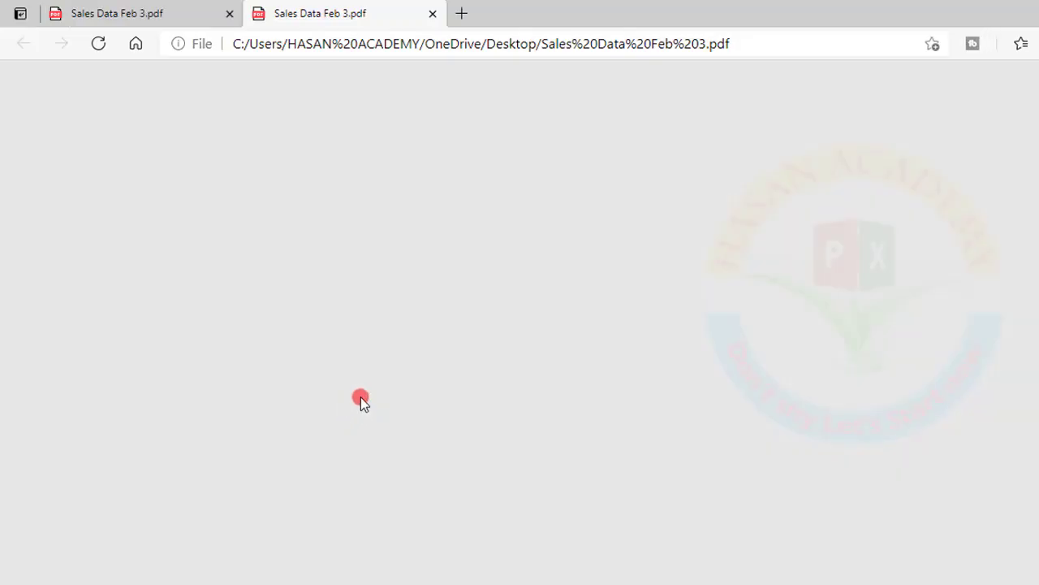
scroll(553, 298, "down", 1)
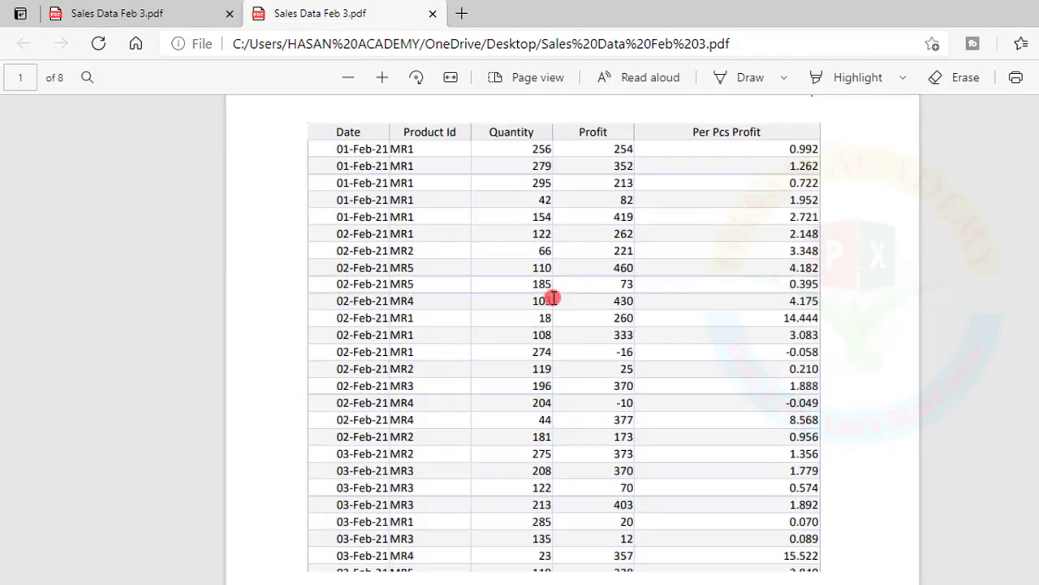
scroll(553, 299, "down", 3)
scroll(552, 299, "down", 5)
scroll(558, 300, "down", 5)
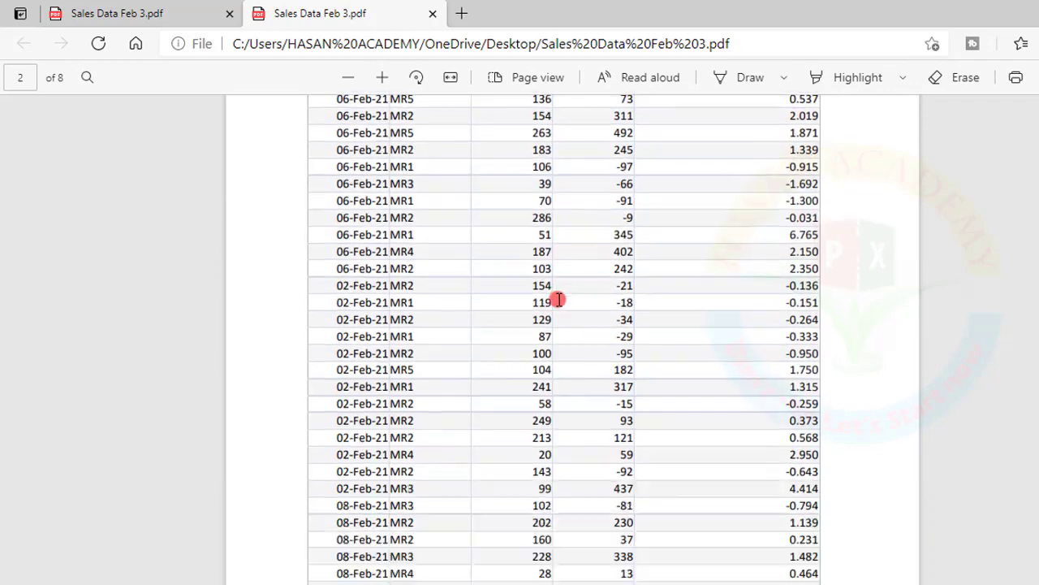
scroll(558, 300, "down", 5)
scroll(559, 300, "down", 5)
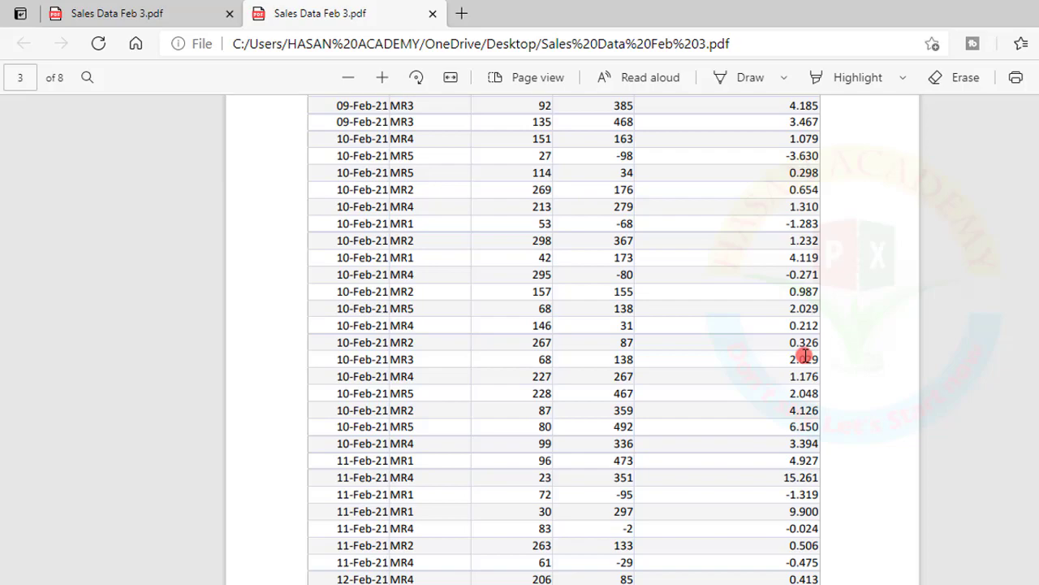
scroll(804, 351, "up", 5)
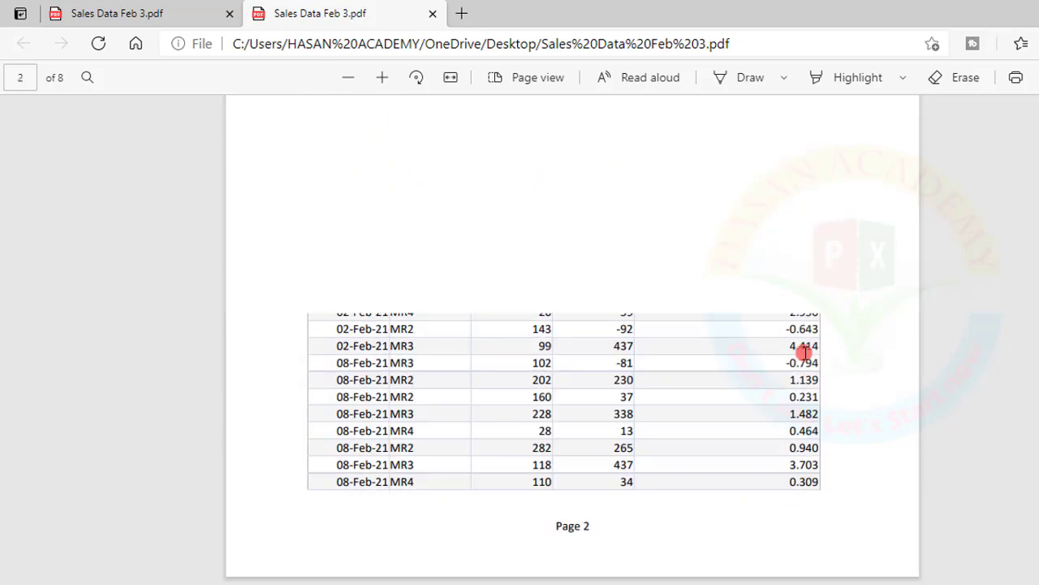
scroll(804, 352, "up", 5)
scroll(804, 351, "up", 5)
scroll(804, 352, "up", 2)
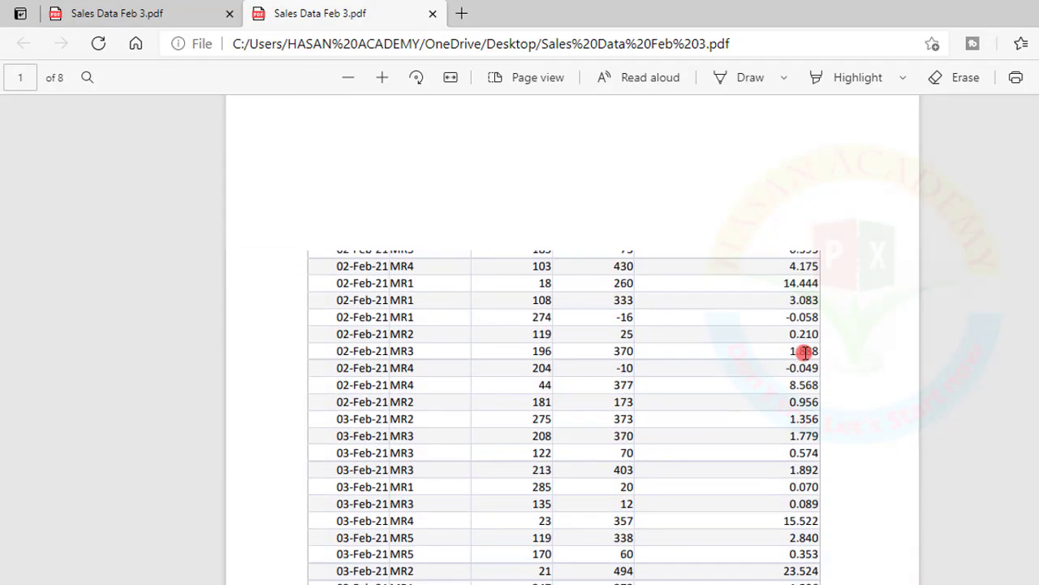
scroll(803, 351, "up", 1)
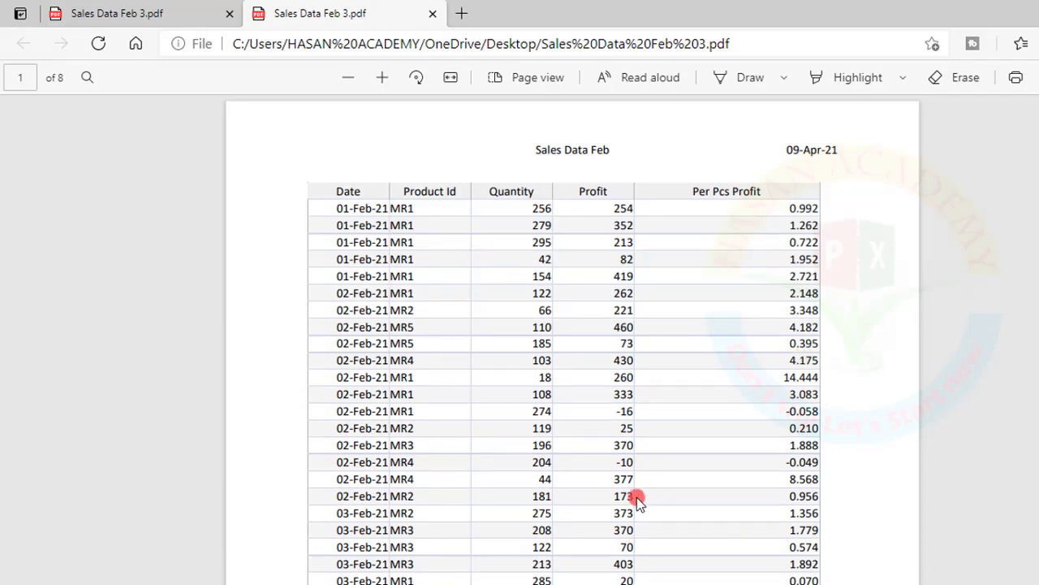